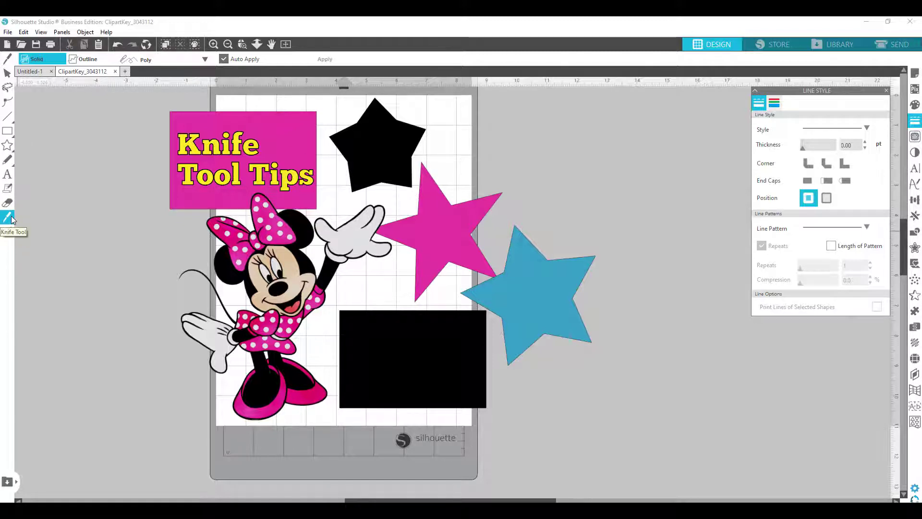
Step: Set up the Knife tool for solid, straight cuts with Auto Apply turned off
left_click(57, 323)
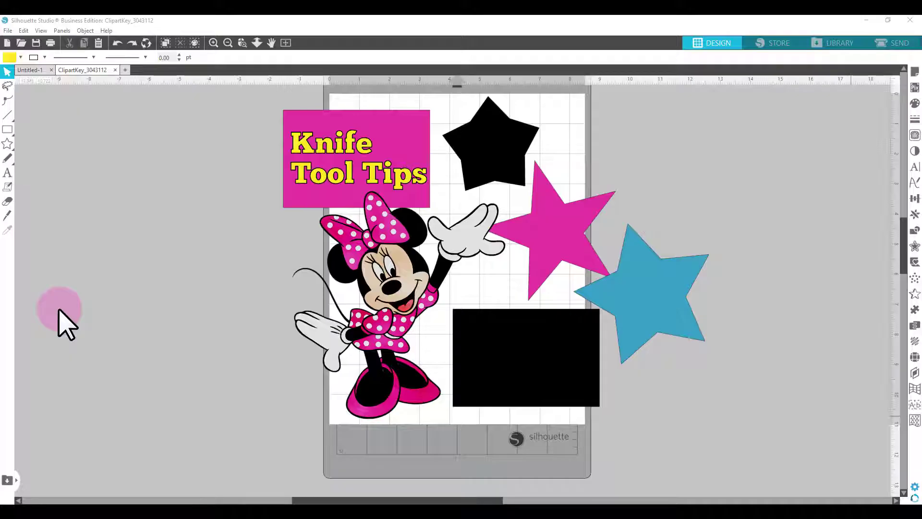
left_click(9, 222)
left_click(6, 218)
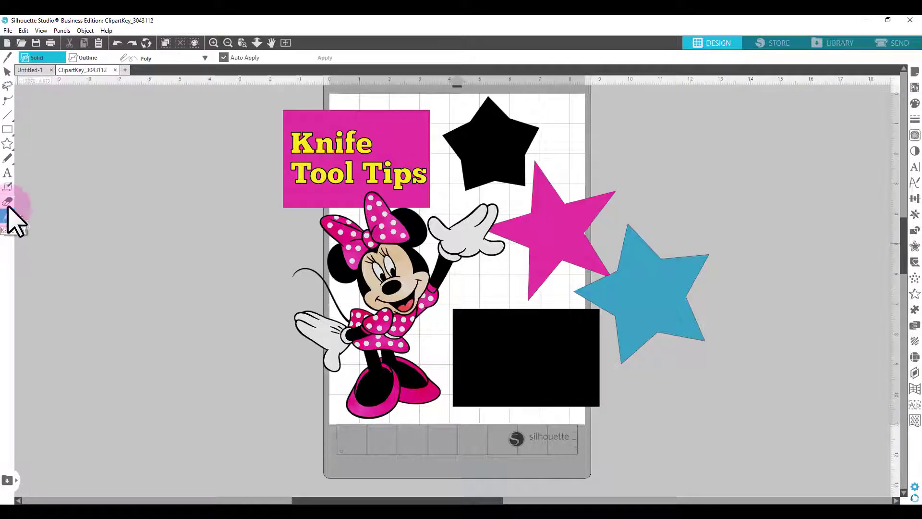
left_click(45, 57)
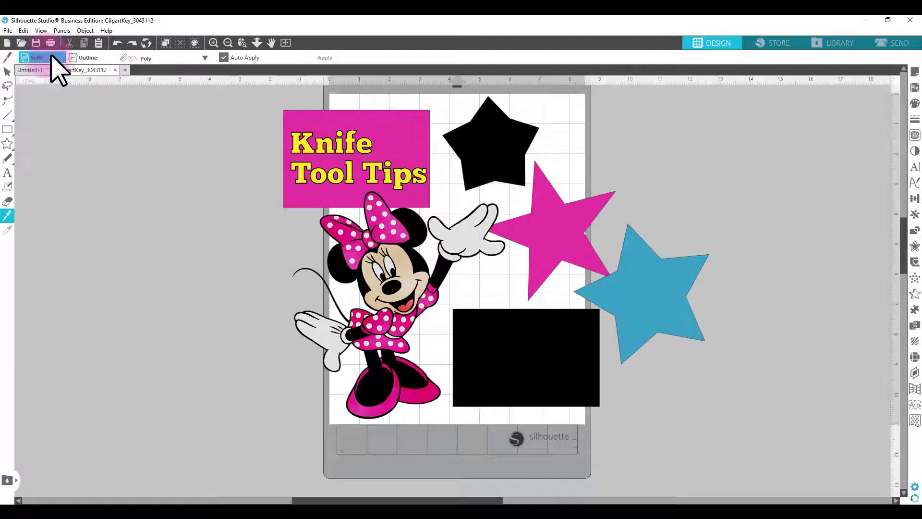
left_click(123, 57)
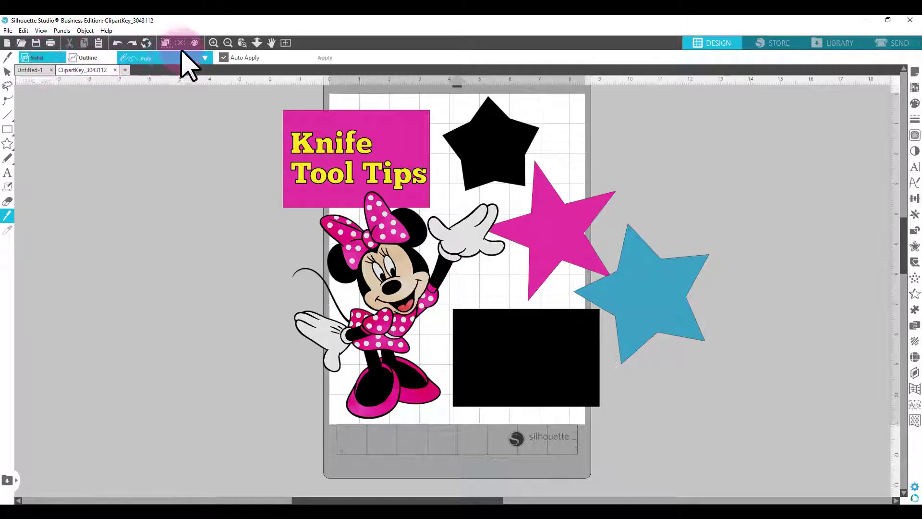
left_click(206, 59)
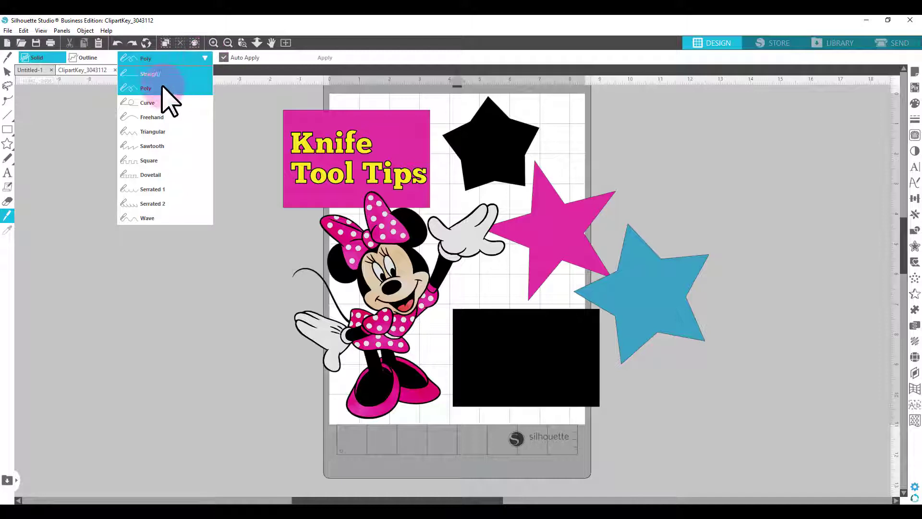
left_click(149, 74)
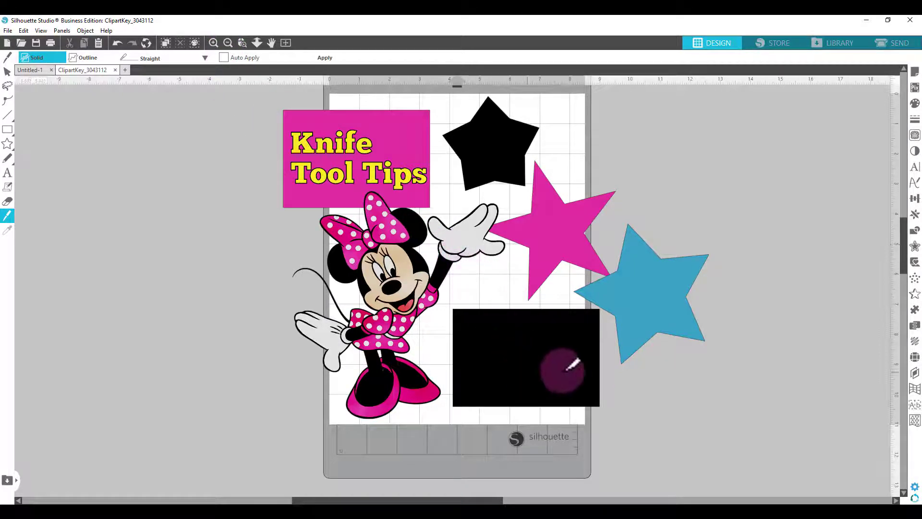
Step: Move the black rectangle off the mat into the empty workspace and enlarge it to about 8.83 in wide
left_click(7, 71)
left_click_drag(505, 351, 132, 222)
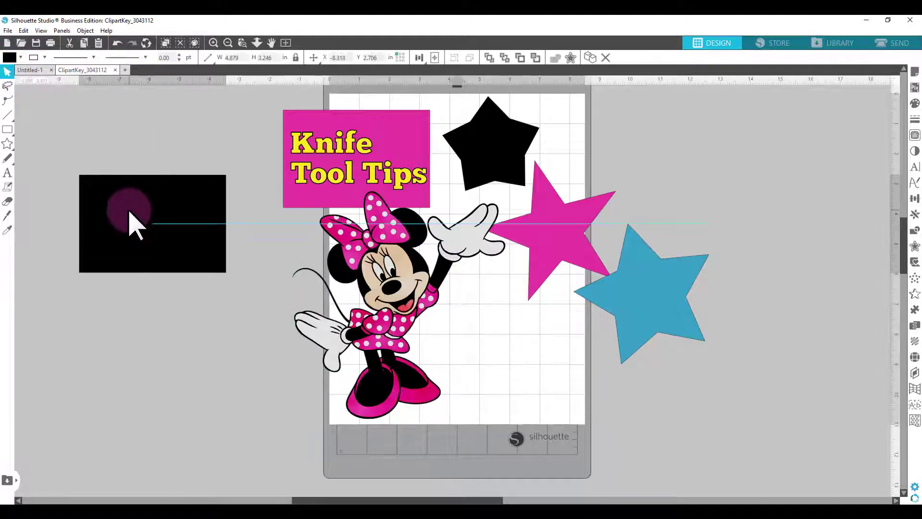
left_click_drag(391, 500, 275, 500)
left_click_drag(380, 235, 302, 235)
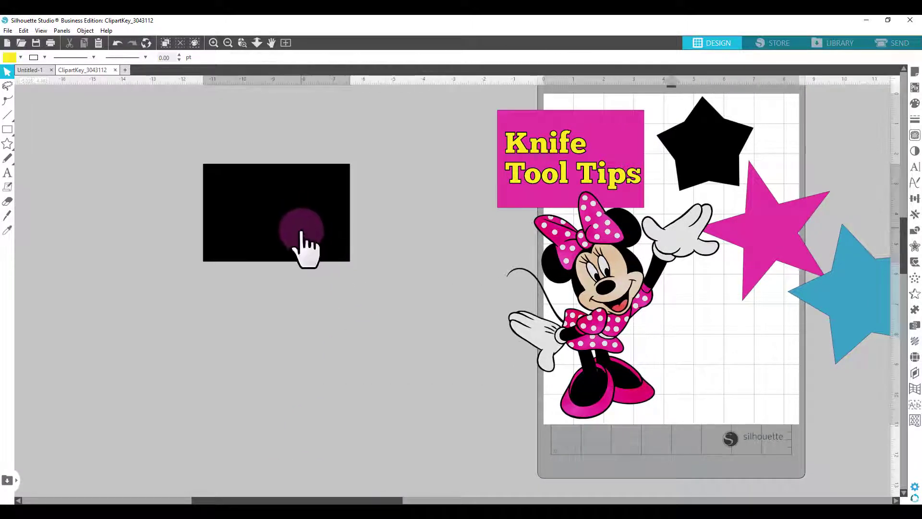
left_click_drag(354, 265, 472, 344)
left_click(382, 293)
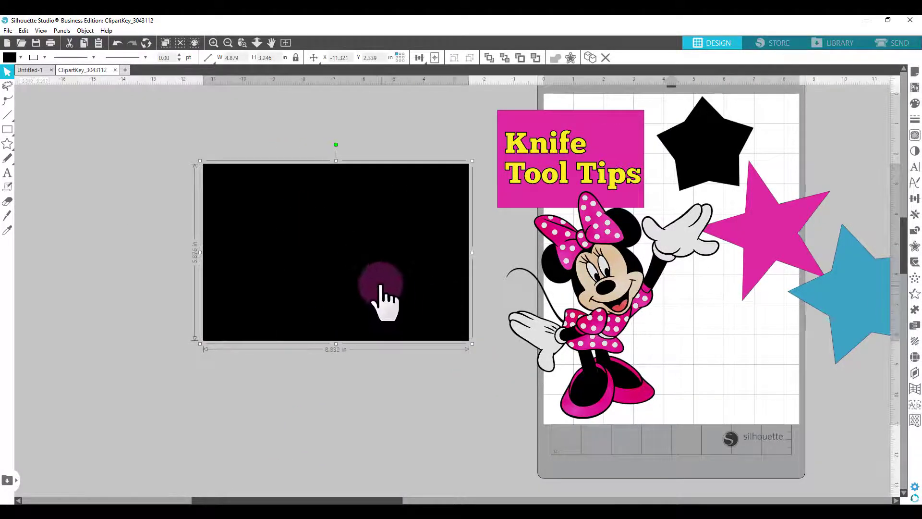
left_click_drag(382, 293, 347, 278)
Step: Cut the black rectangle with a perfectly horizontal straight knife line about 10.6 in long across its upper part, and apply the cut
left_click(7, 215)
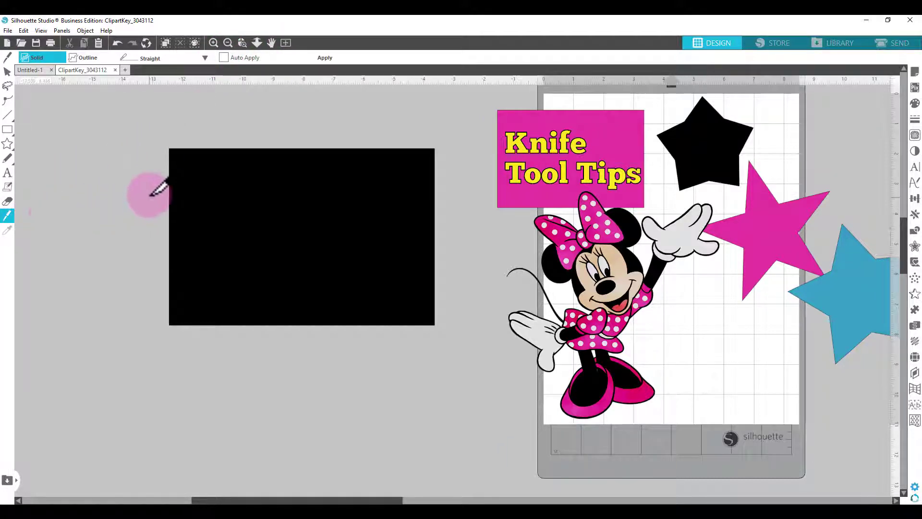
left_click_drag(139, 192, 454, 319)
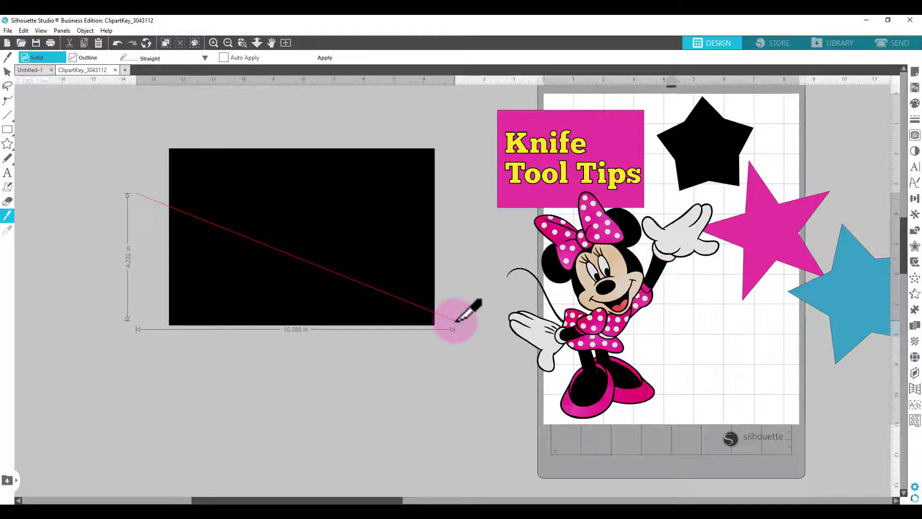
key("shift")
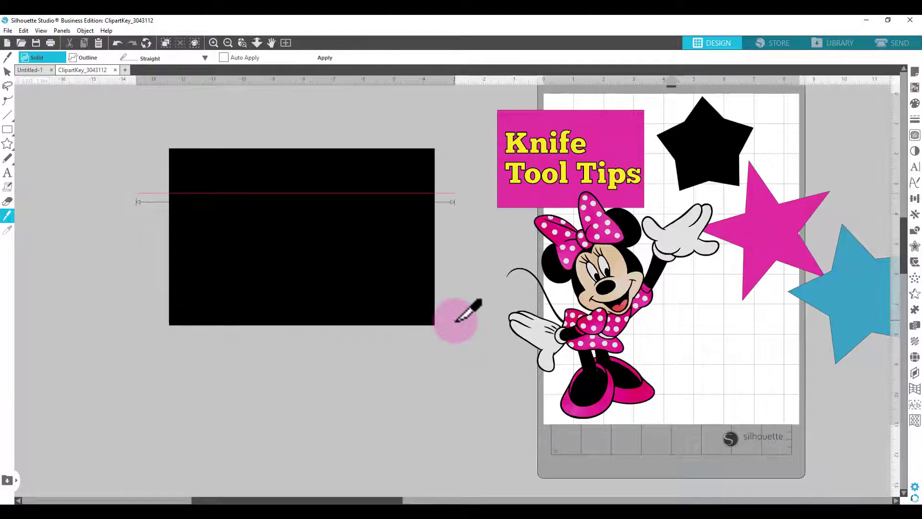
left_click_drag(455, 322, 456, 321)
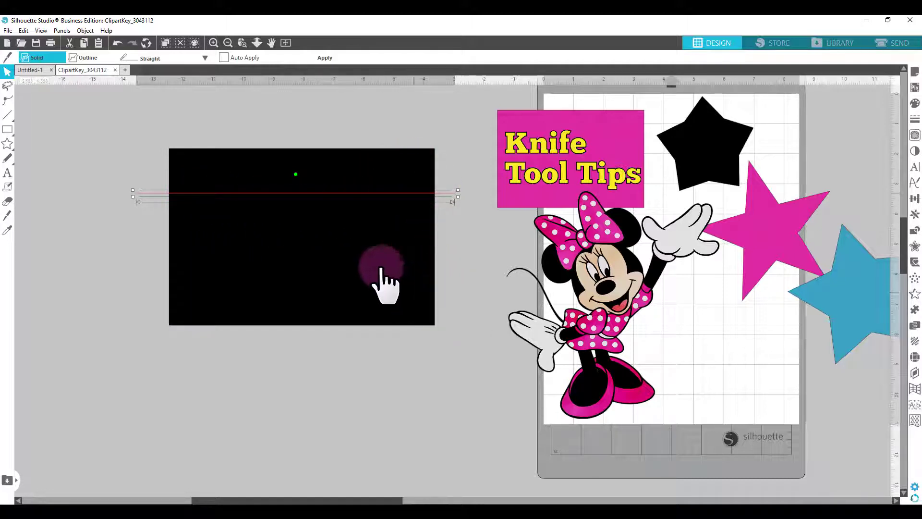
left_click(331, 58)
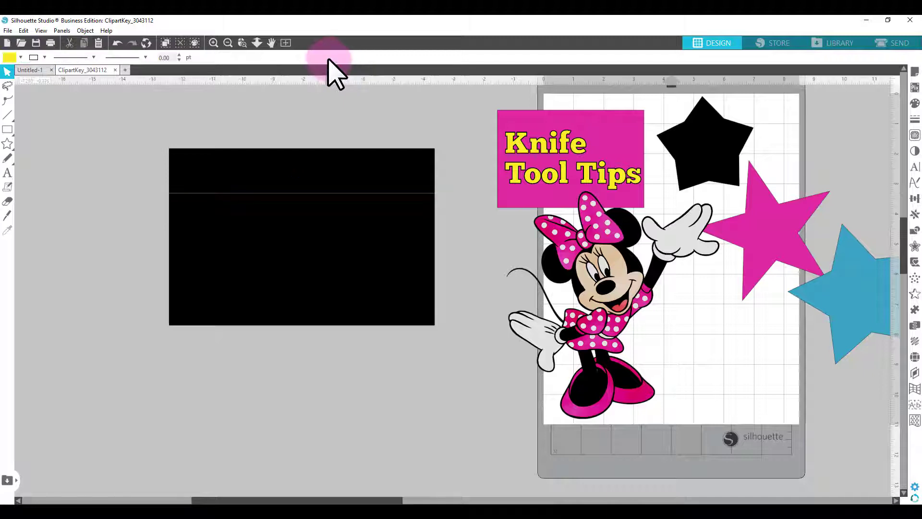
Step: Move the cut-off upper strip away from the rest of the rectangle, and undo the move
left_click_drag(305, 191, 305, 177)
left_click(267, 119)
left_click(120, 44)
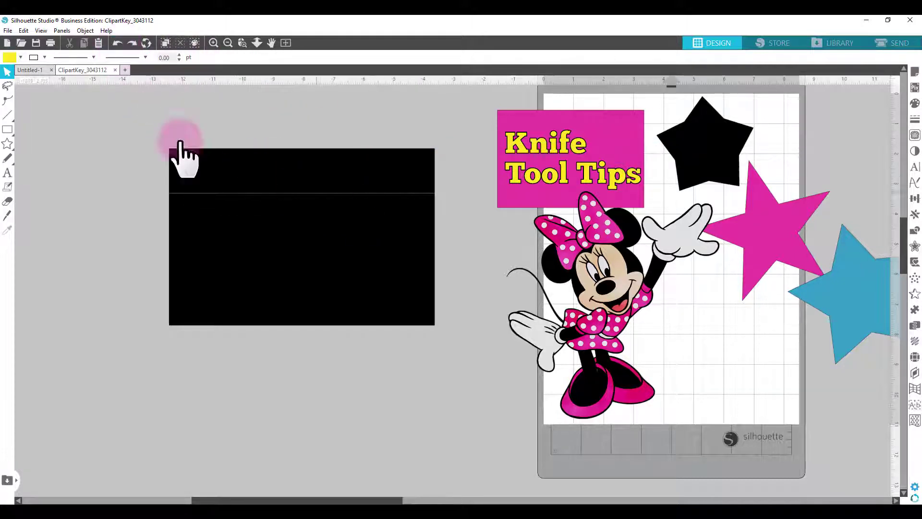
Step: Draw a second horizontal knife line below the first cut, set its thickness to 18.50 pt and apply the cut
left_click(7, 216)
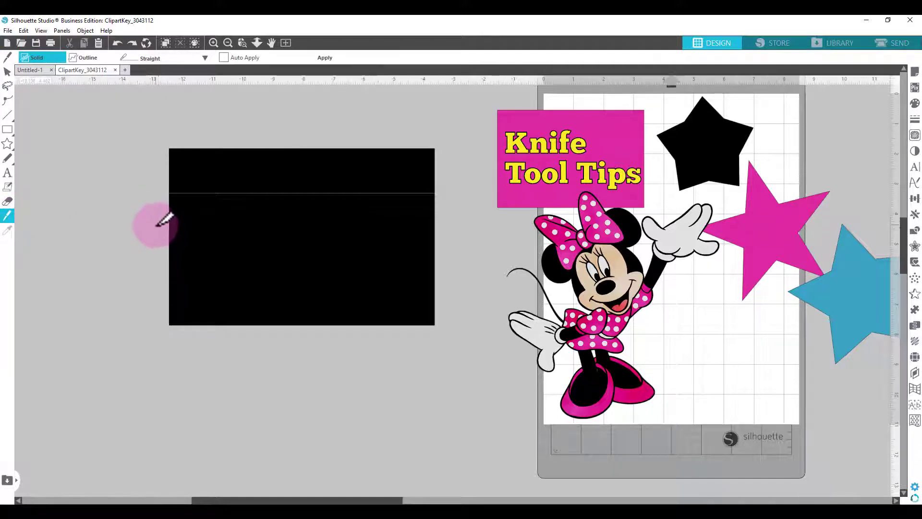
left_click_drag(157, 223, 454, 222)
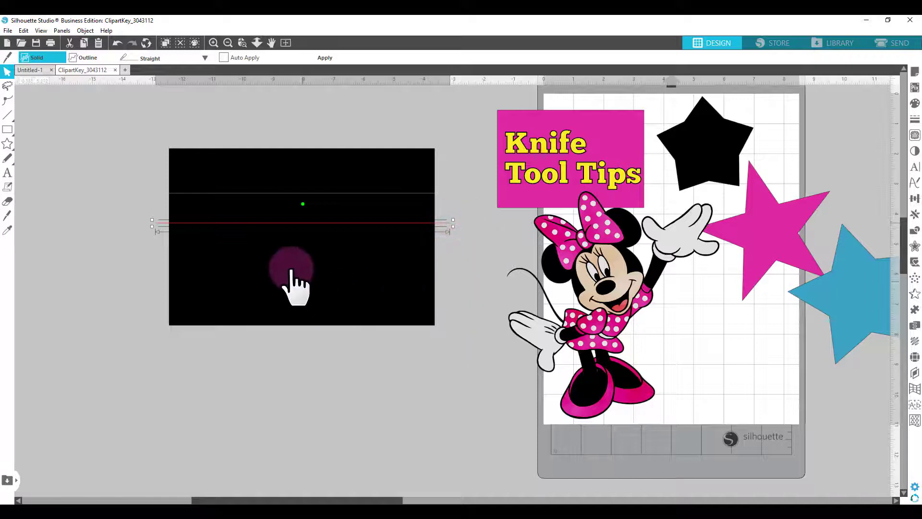
left_click(332, 59)
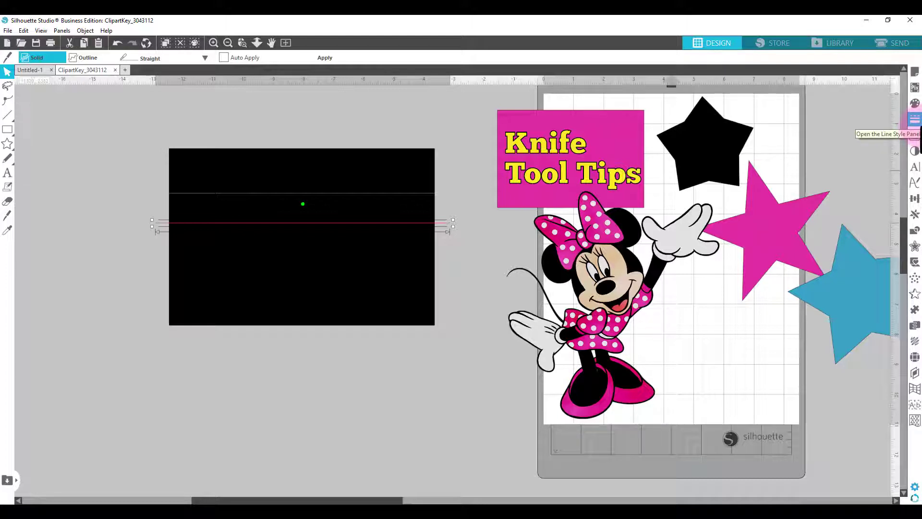
left_click(916, 121)
left_click_drag(844, 93, 549, 97)
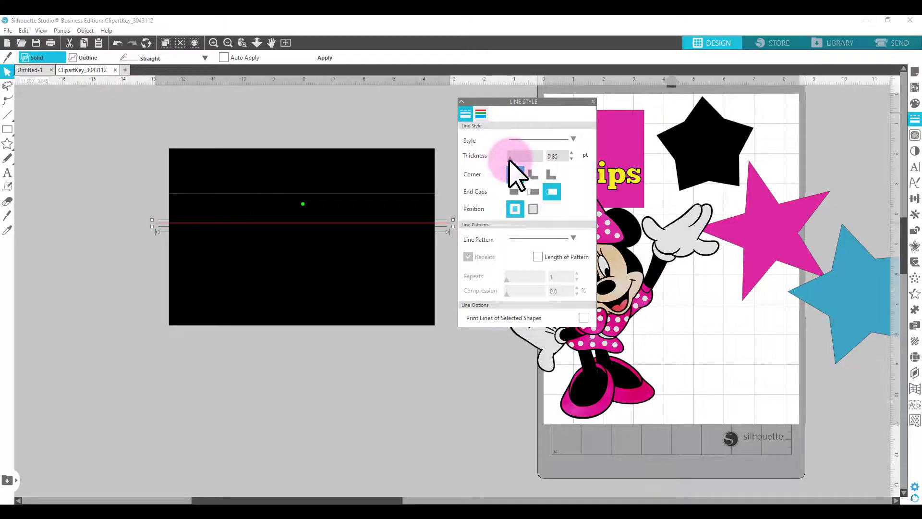
left_click_drag(509, 160, 545, 163)
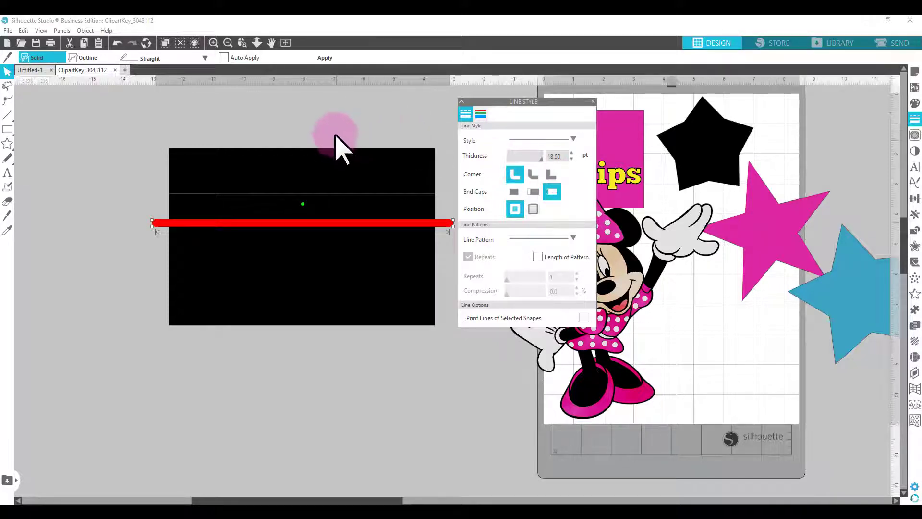
left_click(331, 58)
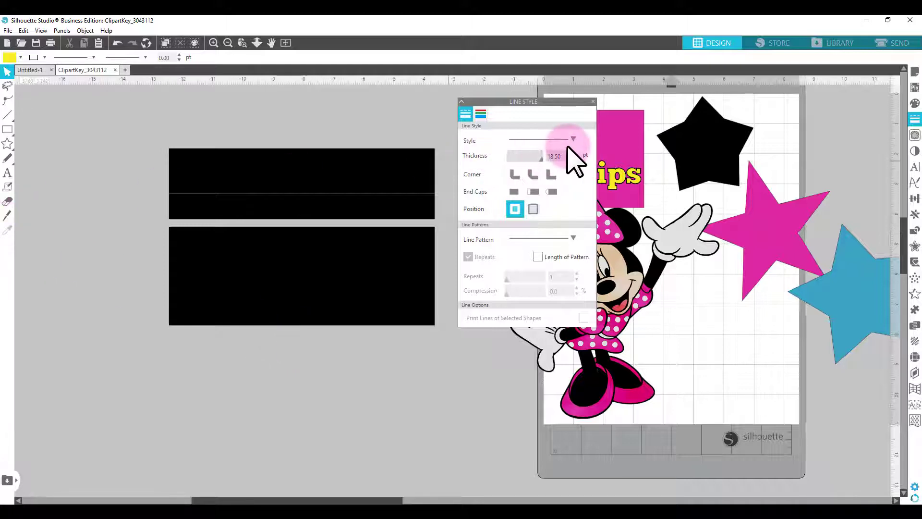
Step: Cut the large lower piece horizontally with a 0.00 pt knife line and move the bottom part slightly down
left_click(7, 216)
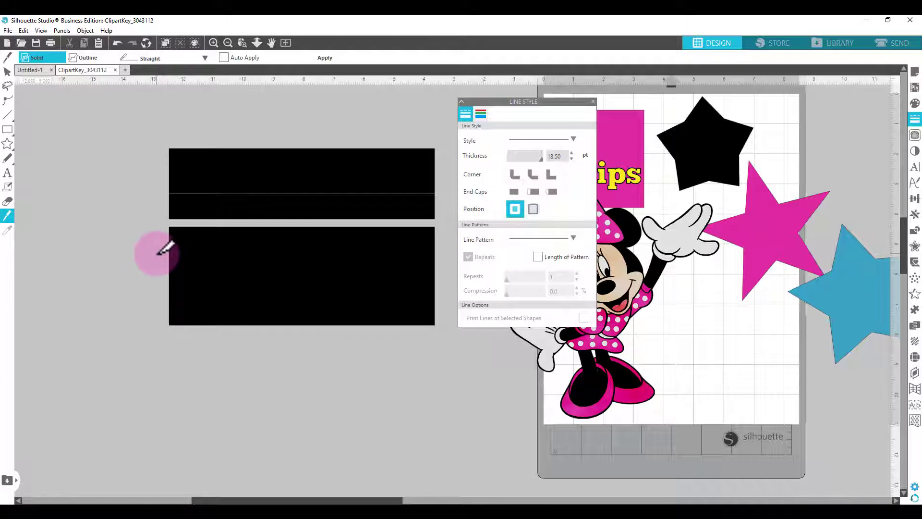
left_click_drag(159, 254, 455, 254)
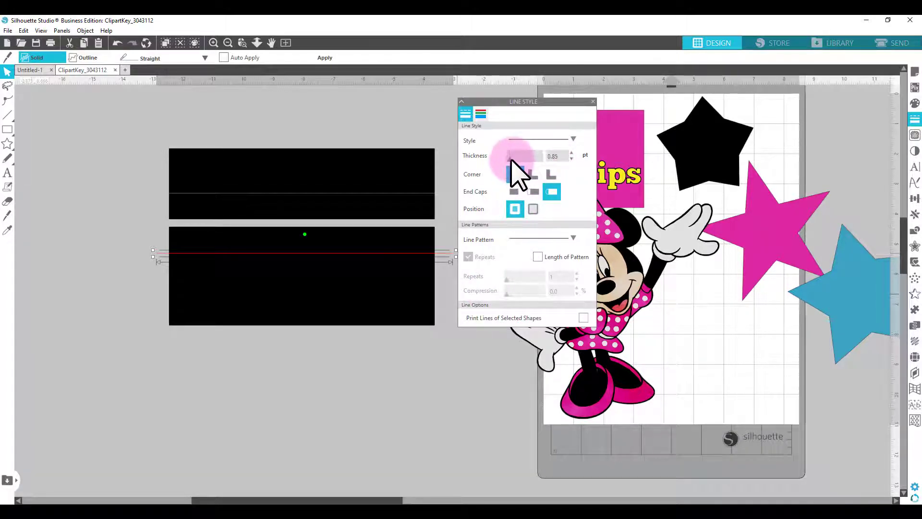
left_click_drag(511, 161, 508, 162)
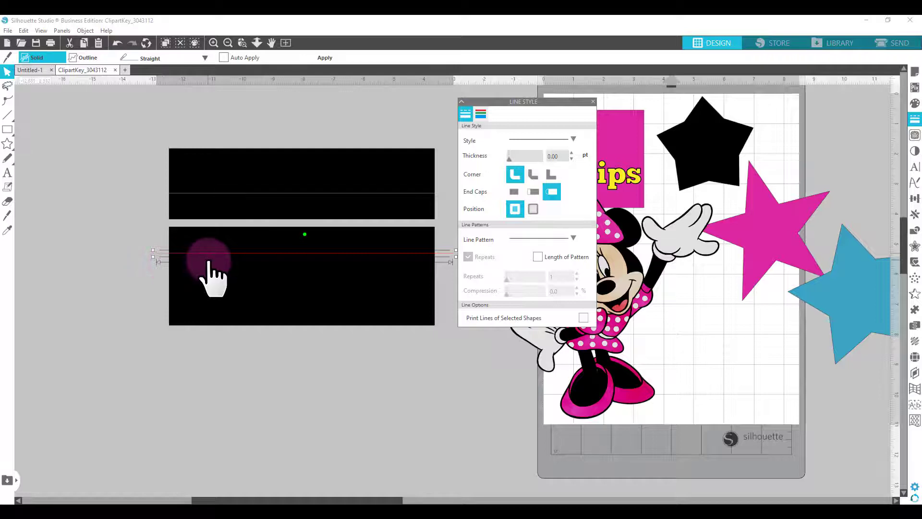
left_click(340, 72)
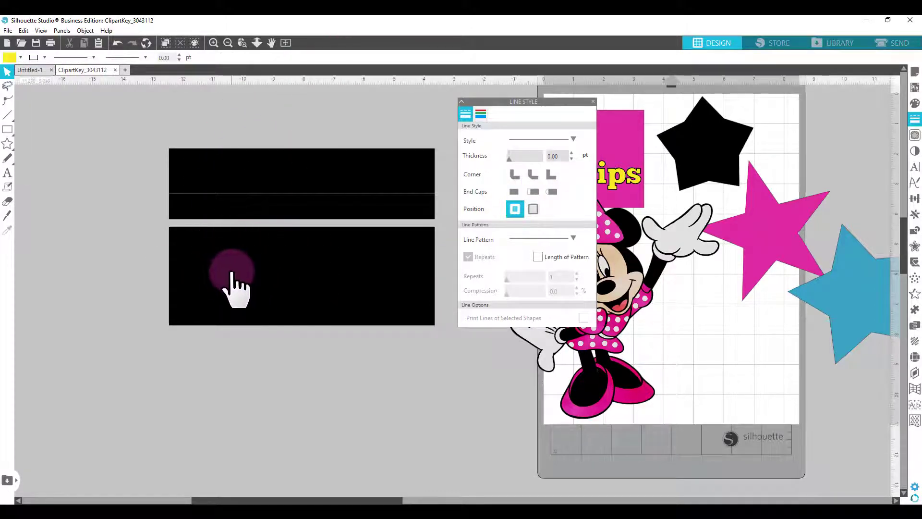
left_click_drag(230, 273, 233, 277)
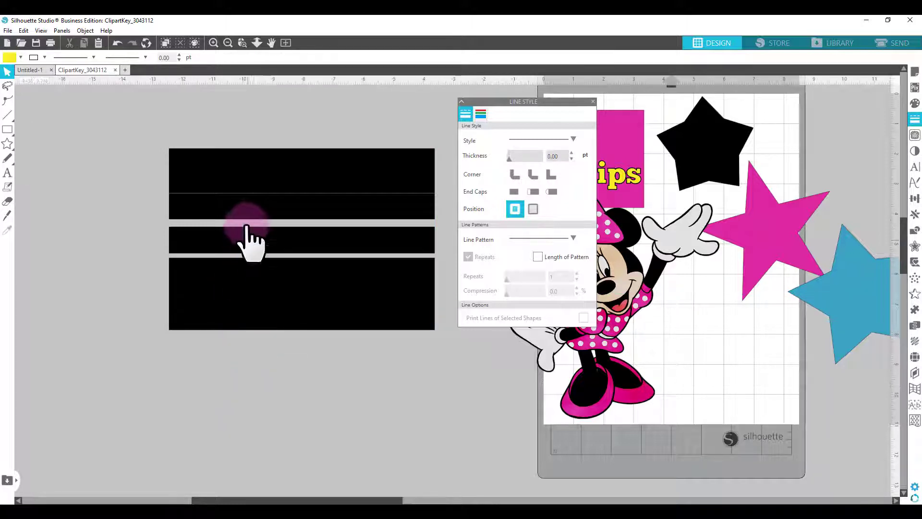
Step: Select all the cut pieces of the black rectangle and delete them
left_click(265, 210)
left_click_drag(265, 210, 233, 205)
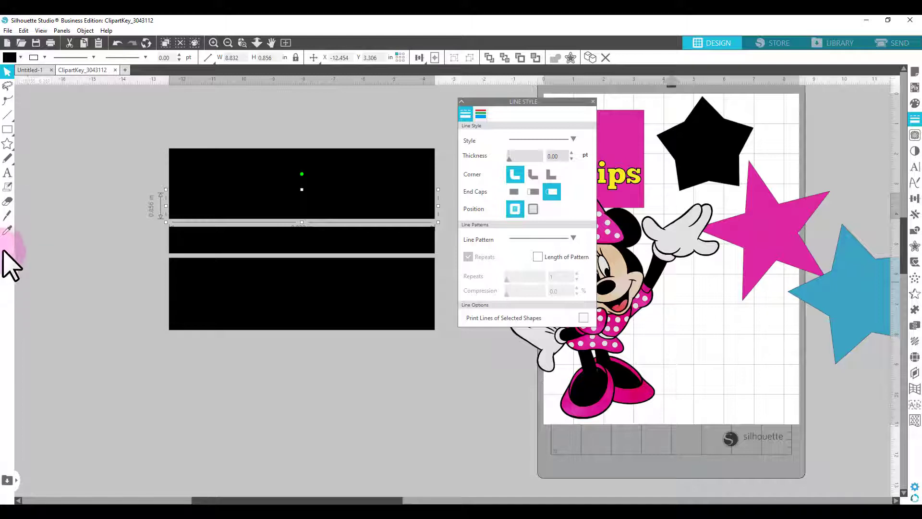
mouse_move(6, 121)
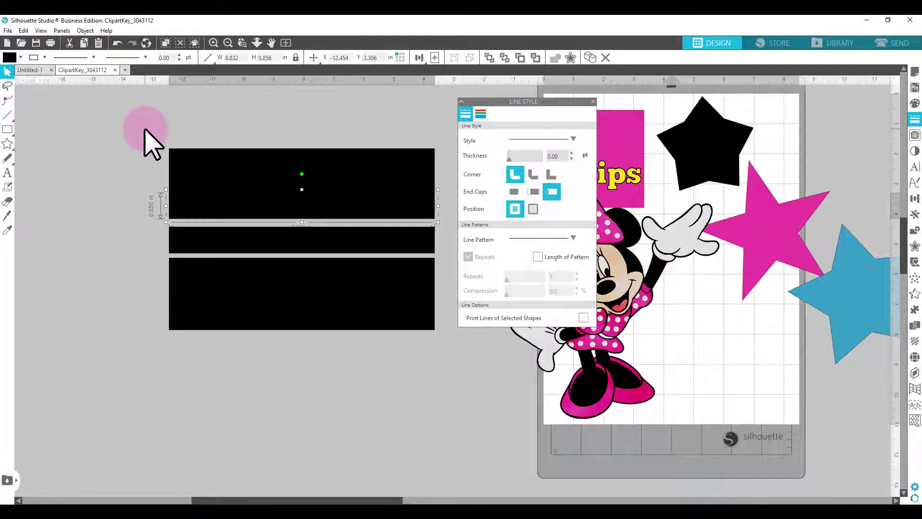
left_click_drag(149, 137, 506, 393)
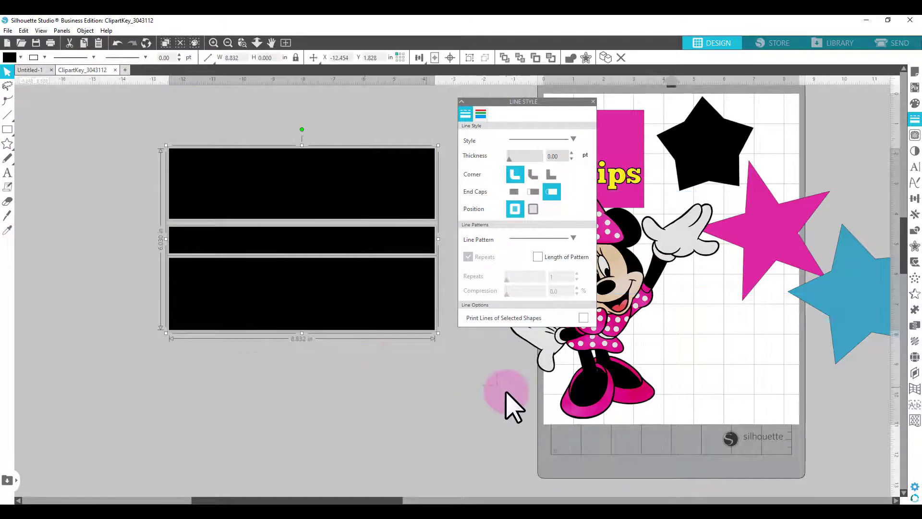
key("Delete")
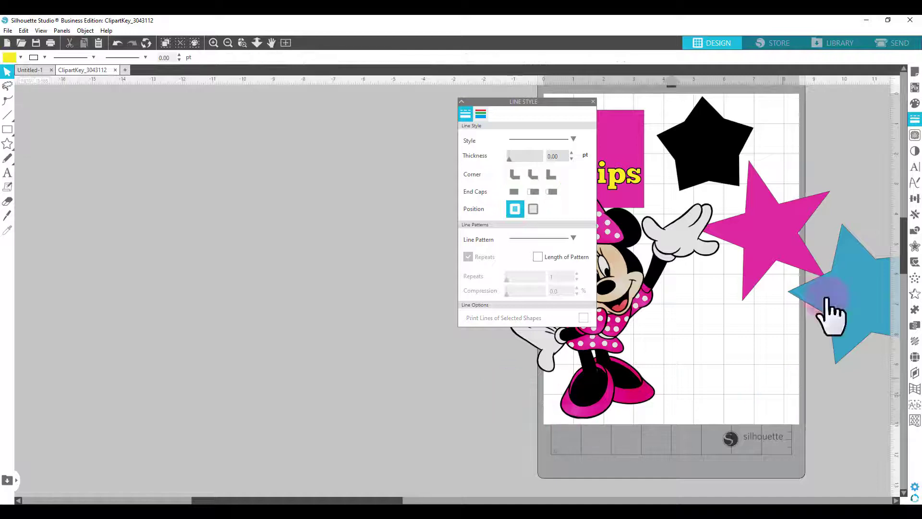
Step: Move the black star into the empty workspace, enlarge it to about 7.81 × 7.45 in, and place it fully in view
left_click_drag(273, 230, 298, 200)
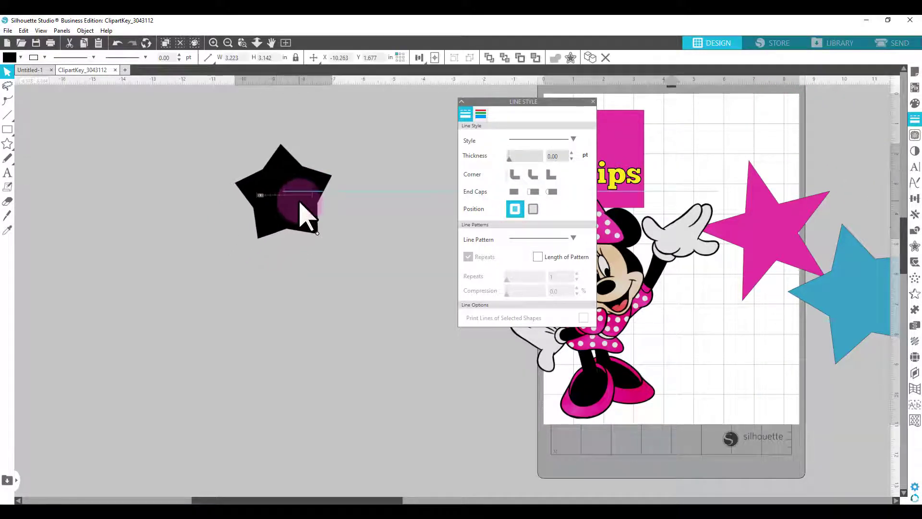
left_click(7, 144)
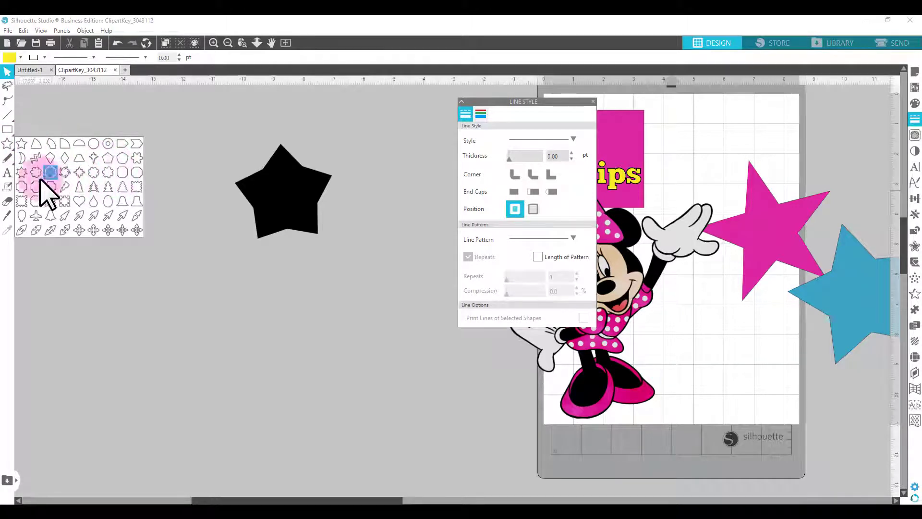
left_click(305, 211)
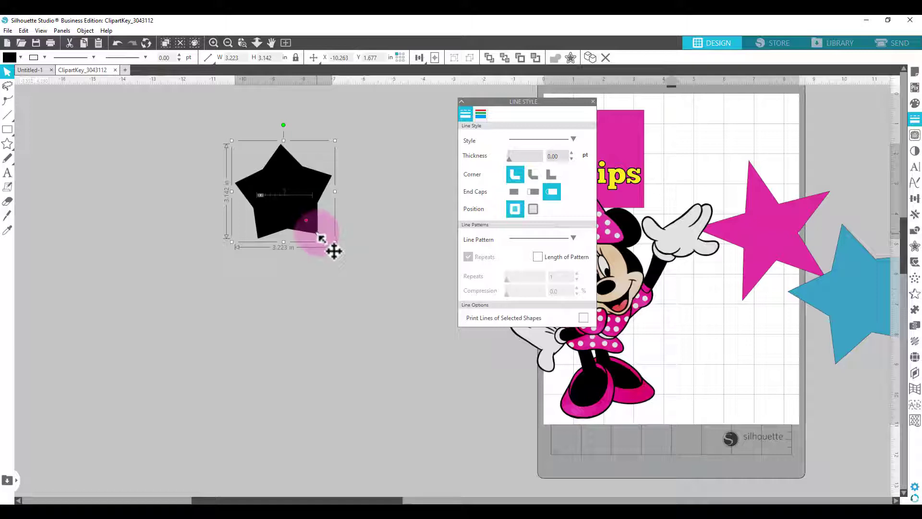
left_click_drag(321, 237, 358, 294)
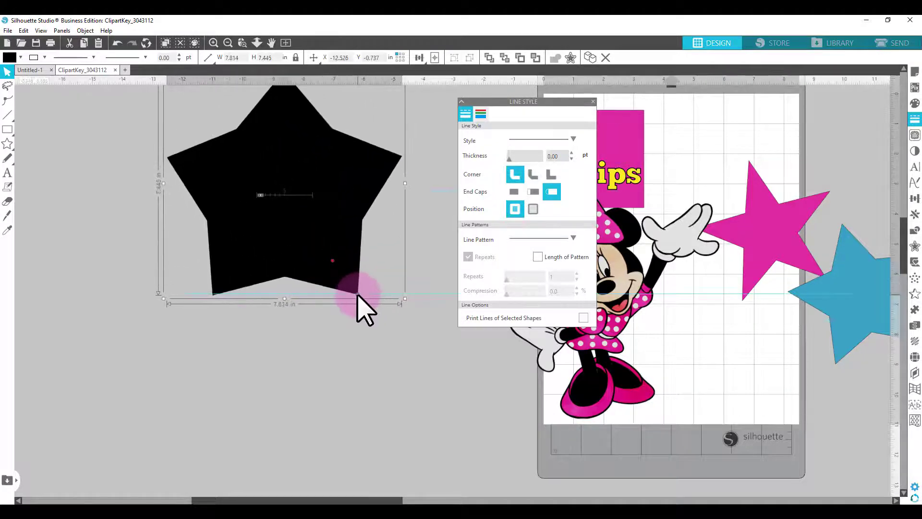
left_click_drag(321, 206, 325, 223)
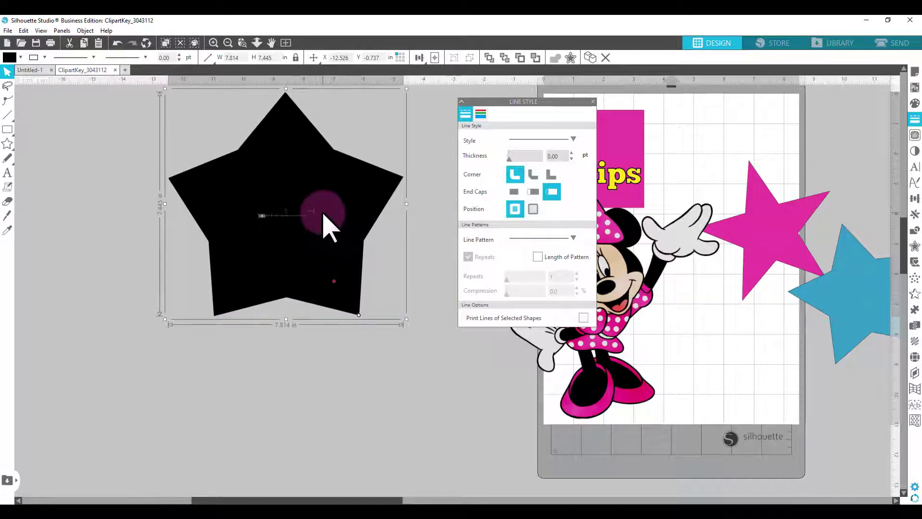
Step: Deepen the black star's inner corners to form five narrow points and shift the star slightly down
left_click_drag(338, 285, 323, 253)
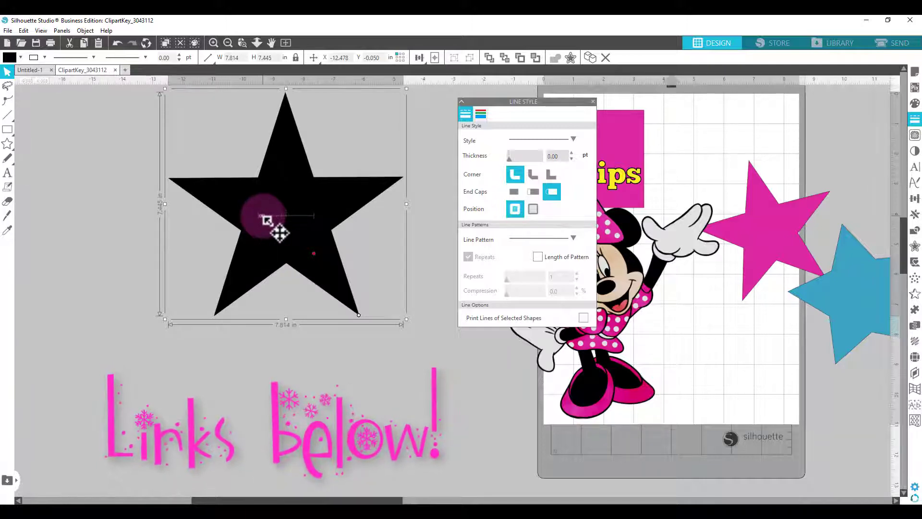
left_click_drag(264, 216, 289, 215)
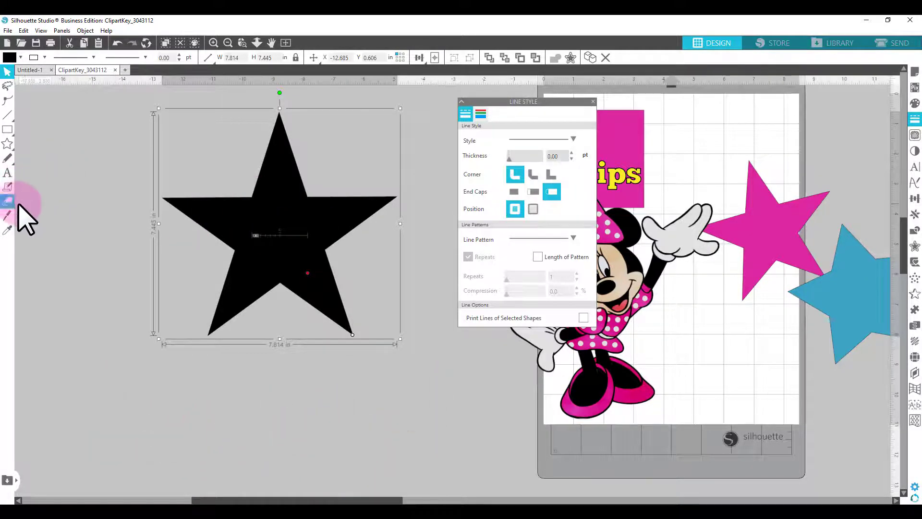
left_click(352, 353)
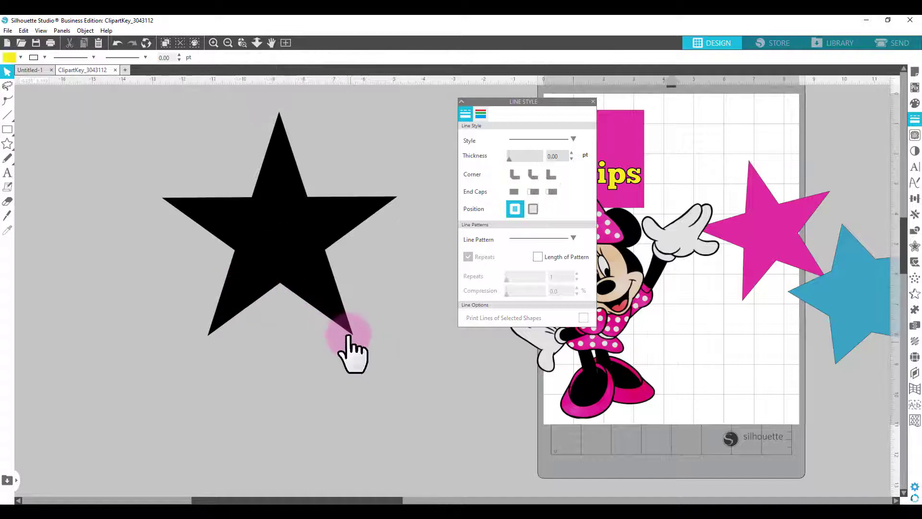
Step: Enlarge the black star to about 16.76 × 16.23 in, reposition it, and close the line style settings
left_click(351, 333)
left_click_drag(359, 339, 454, 471)
left_click_drag(293, 239, 295, 342)
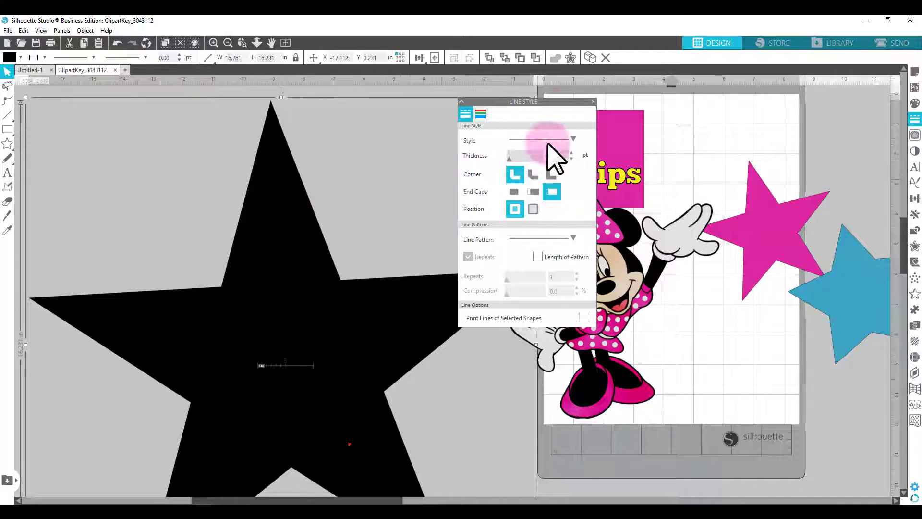
left_click(594, 102)
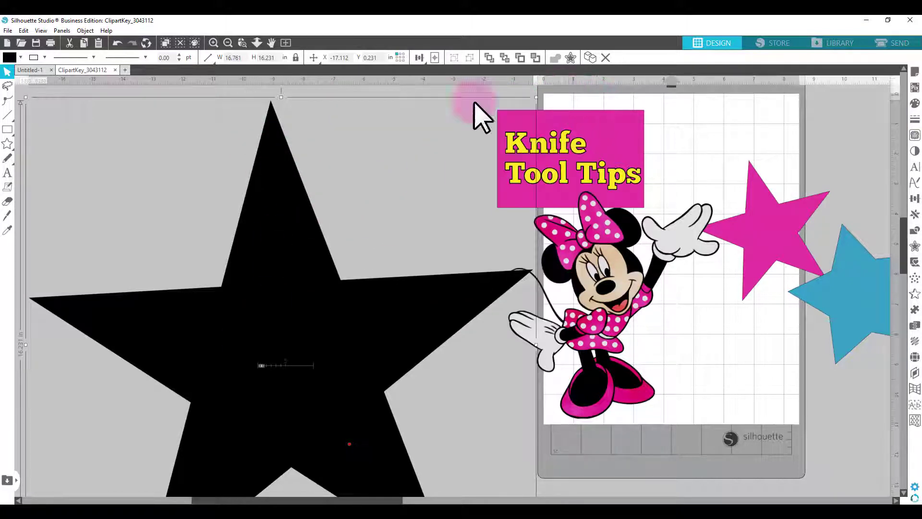
Step: Draw two straight solid knife lines across the star's upper point, one below the other
left_click(7, 216)
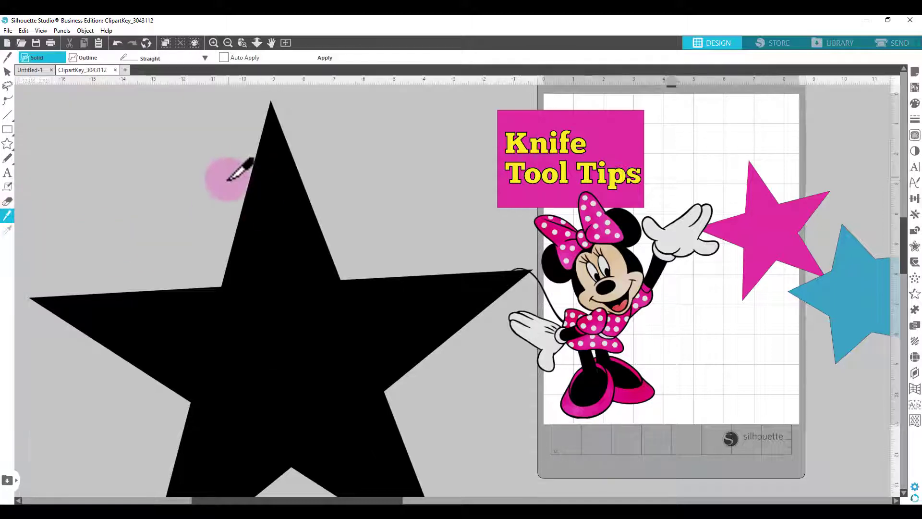
left_click_drag(270, 179, 350, 173)
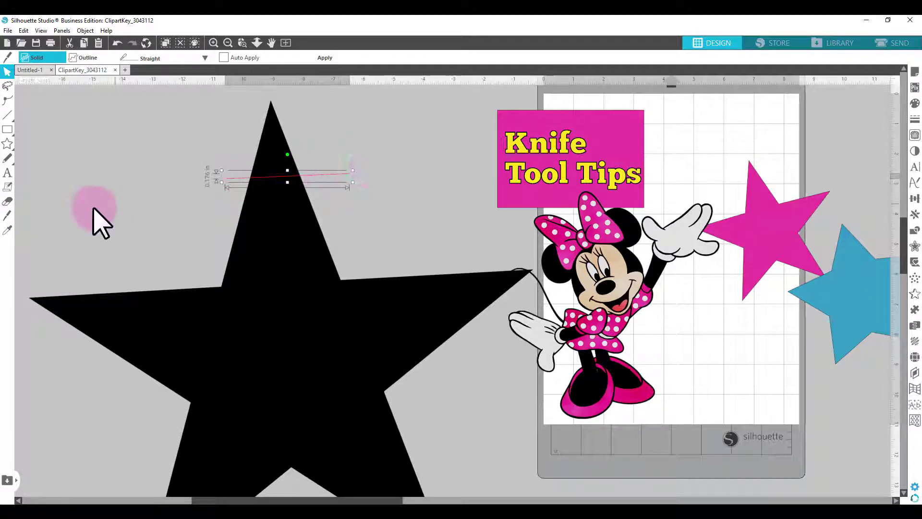
left_click(10, 214)
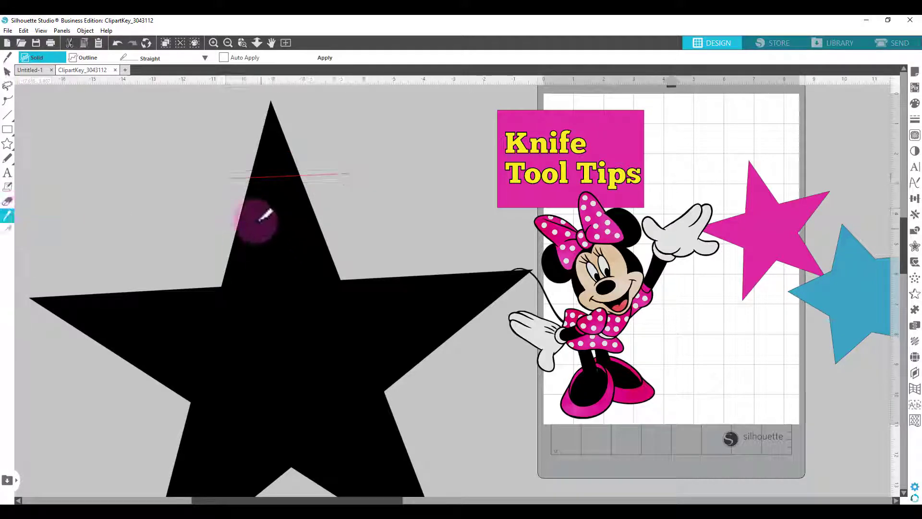
left_click_drag(228, 210, 333, 203)
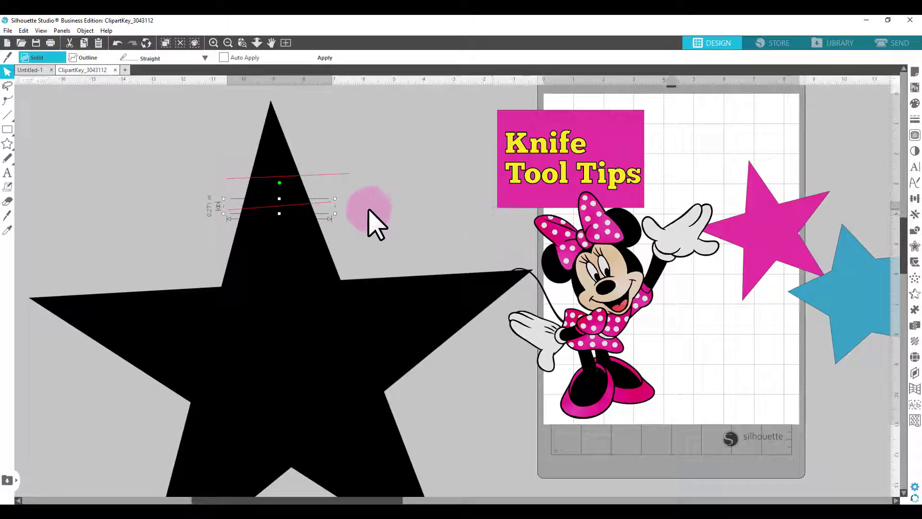
Step: Reduce the thickness of the lower knife line to 0.00 pt
left_click(915, 119)
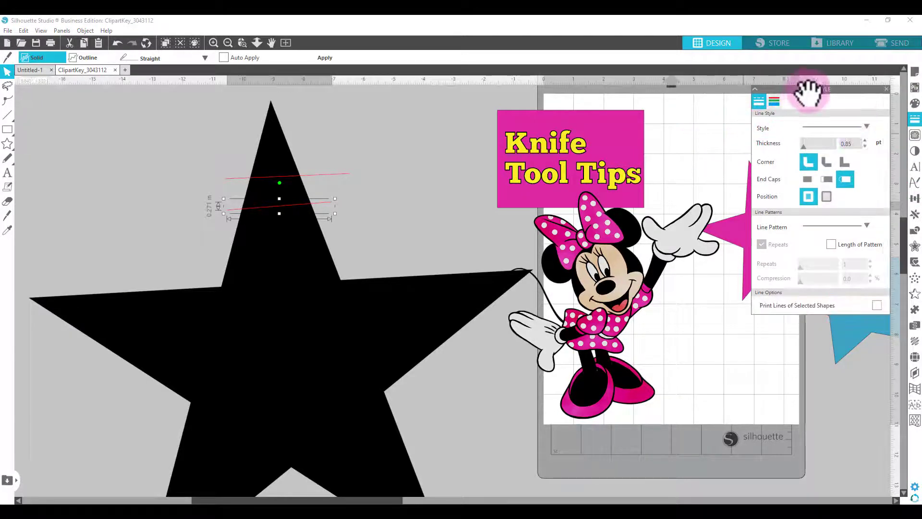
left_click_drag(808, 91, 508, 124)
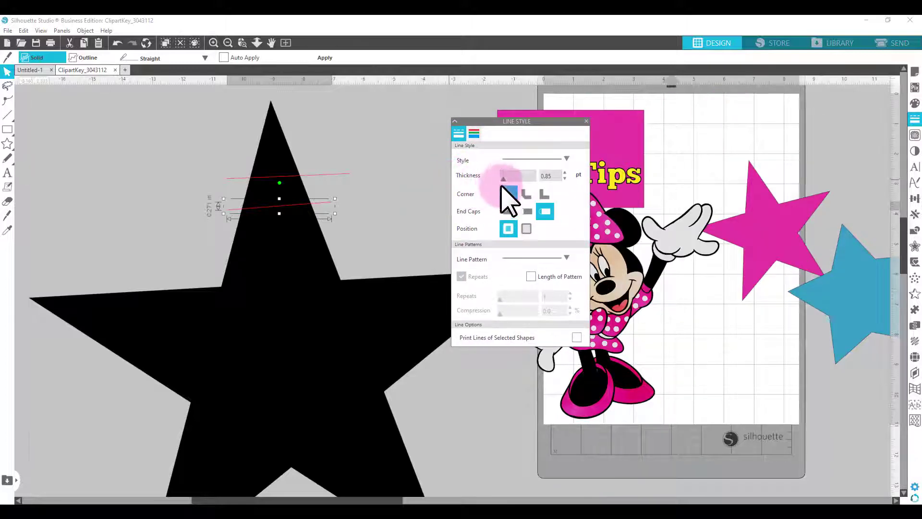
left_click_drag(504, 180, 483, 195)
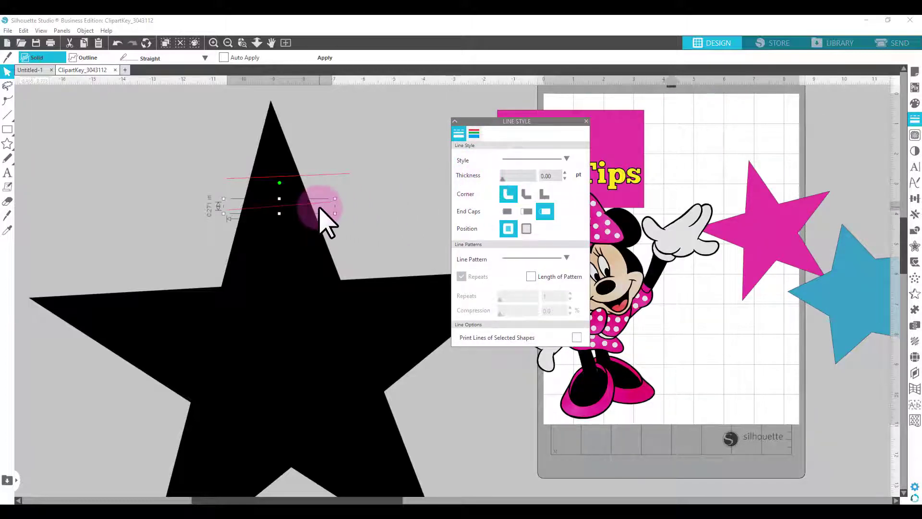
Step: Draw a third knife line across the star's upper point, below the other two, and set its thickness to 6.25 pt
left_click(7, 216)
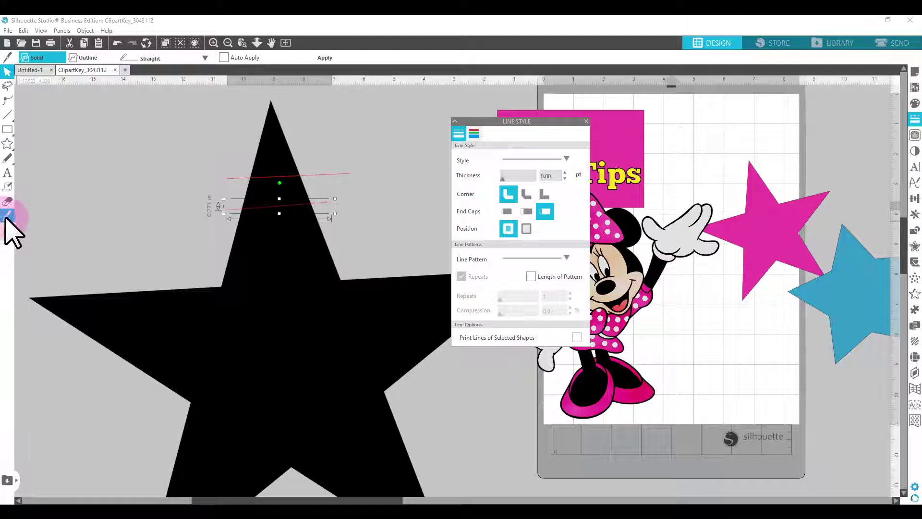
left_click_drag(208, 240, 374, 228)
left_click(513, 177)
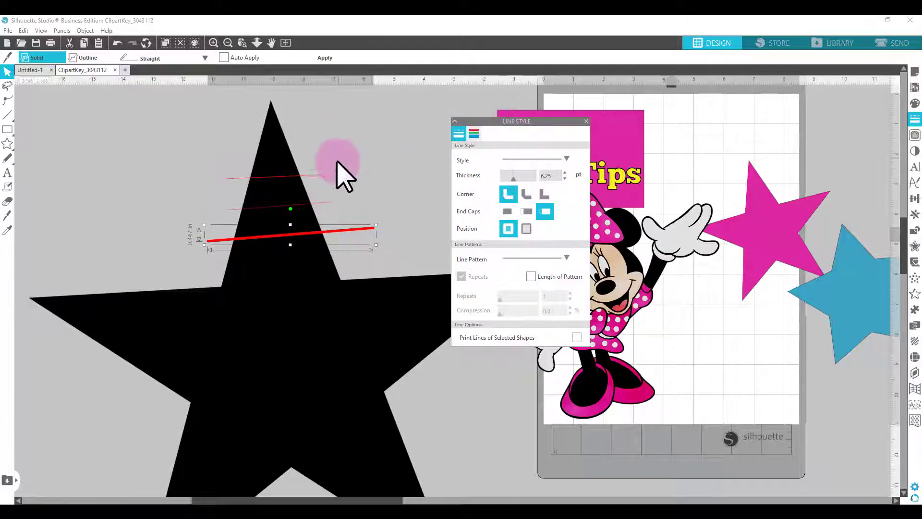
Step: Apply the three knife lines one after another, from top to bottom, to cut the star's upper point
left_click(348, 174)
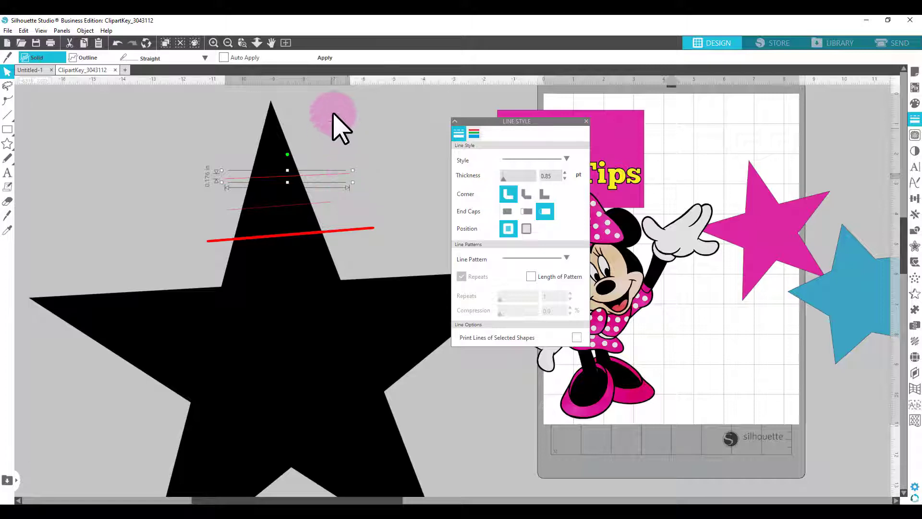
left_click(325, 57)
left_click(326, 208)
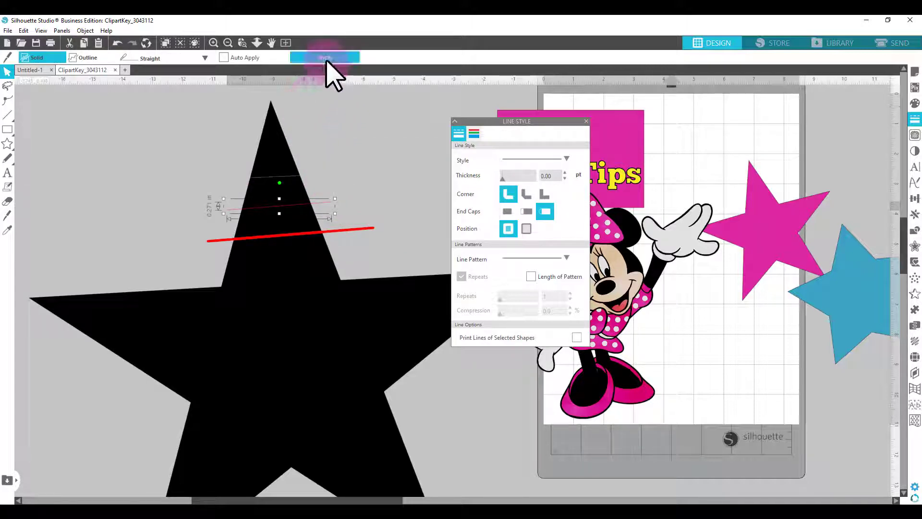
left_click(327, 58)
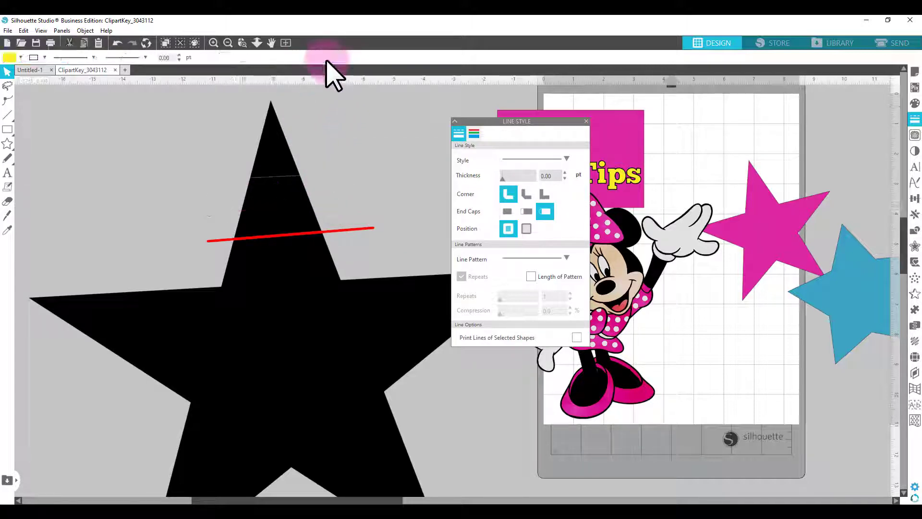
left_click(350, 232)
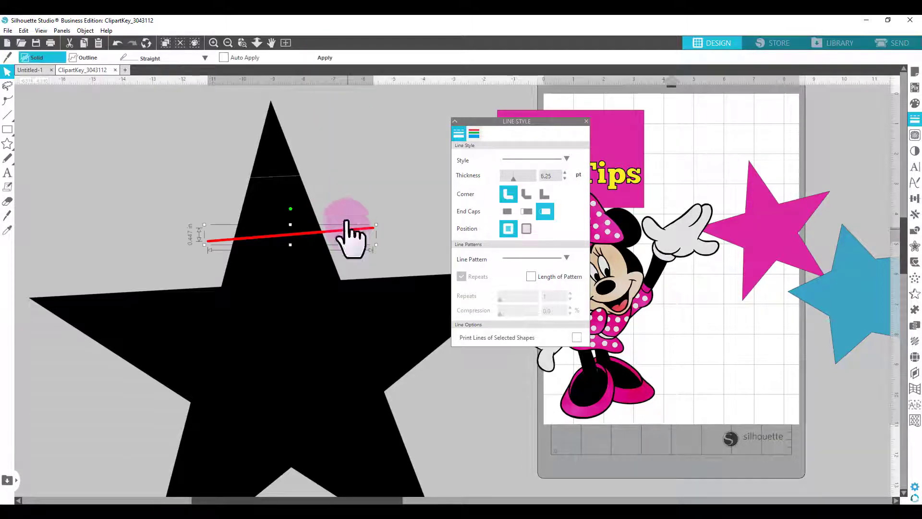
left_click(325, 57)
left_click(390, 229)
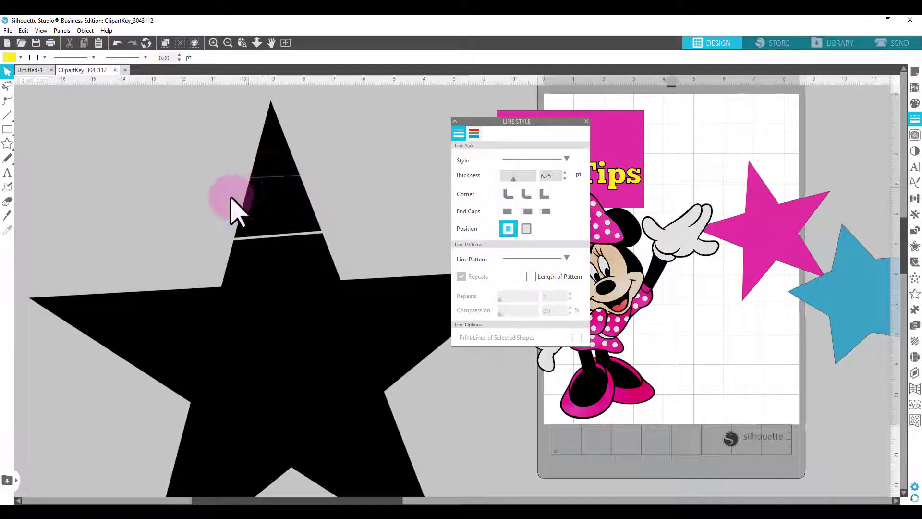
Step: Nudge the star's tip piece down to Y 0.244 in to close the thin first cut, and inspect the joint's edge up close
left_click(243, 43)
left_click_drag(173, 120, 386, 306)
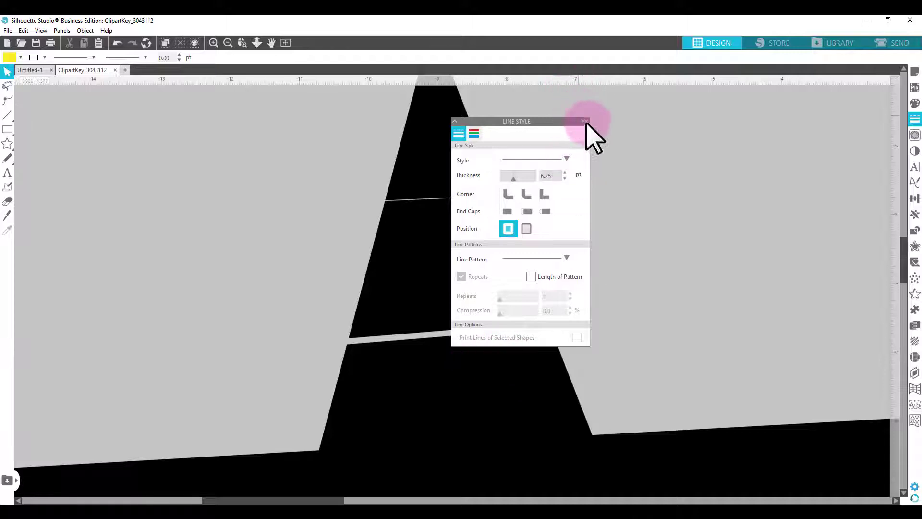
left_click(587, 122)
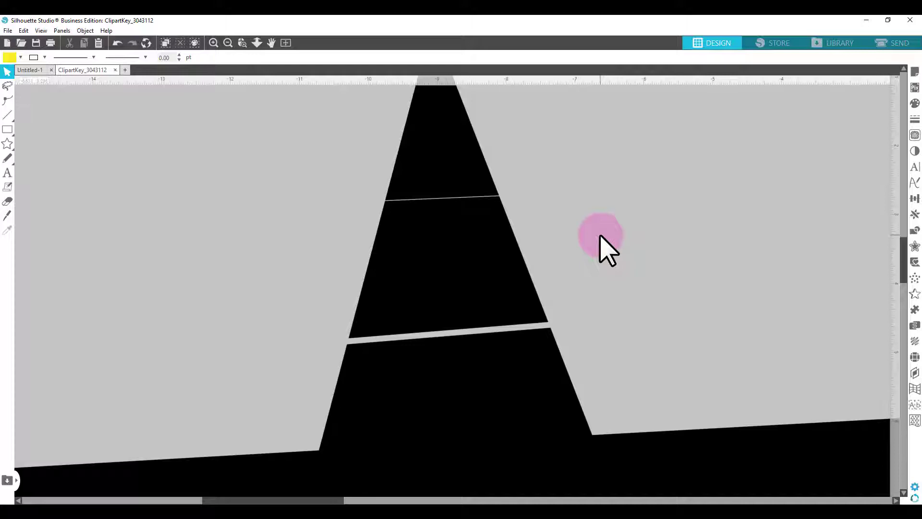
left_click(441, 131)
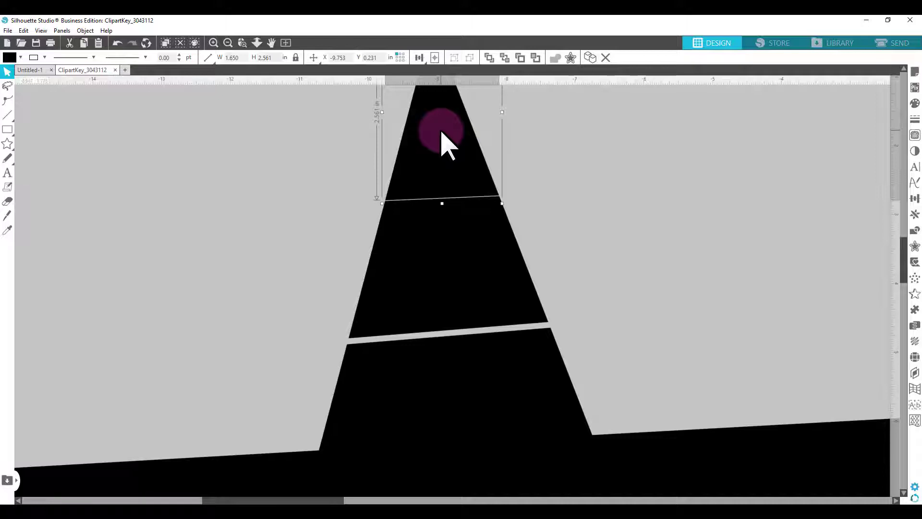
left_click(242, 42)
left_click_drag(298, 105, 618, 381)
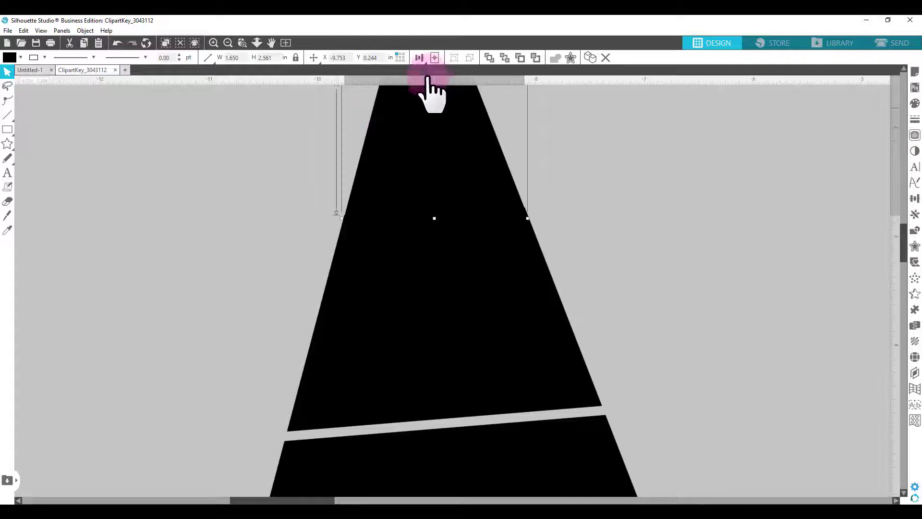
left_click(243, 43)
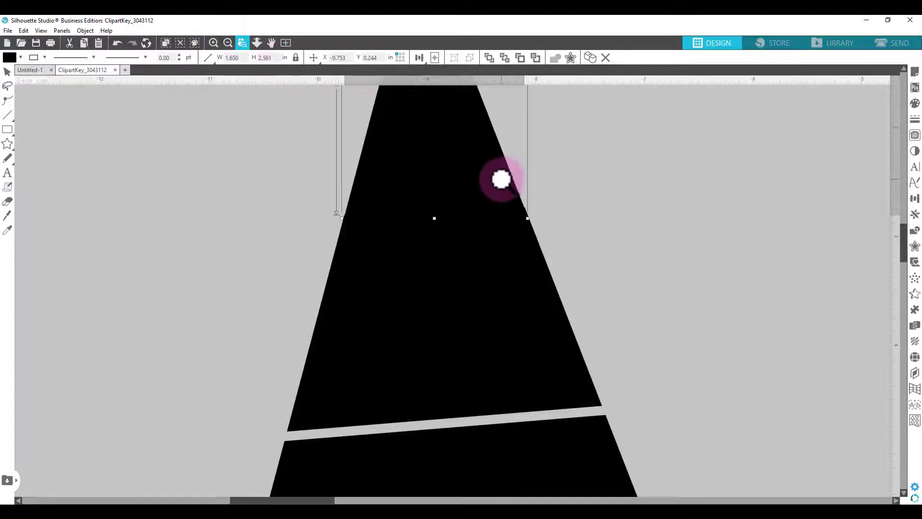
left_click_drag(478, 157, 593, 275)
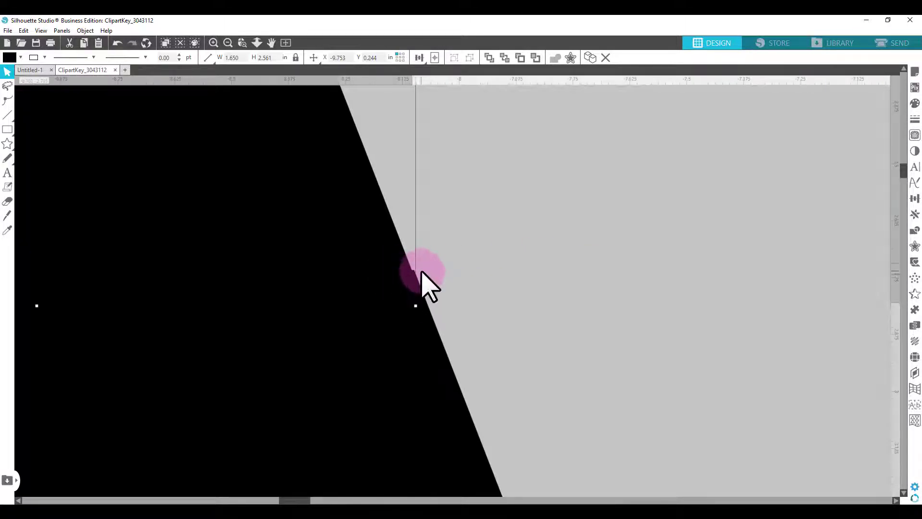
Step: Nudge the star's large lower piece up to Y 4.557 in to close the wide gap of the 6.25 pt cut
left_click(228, 43)
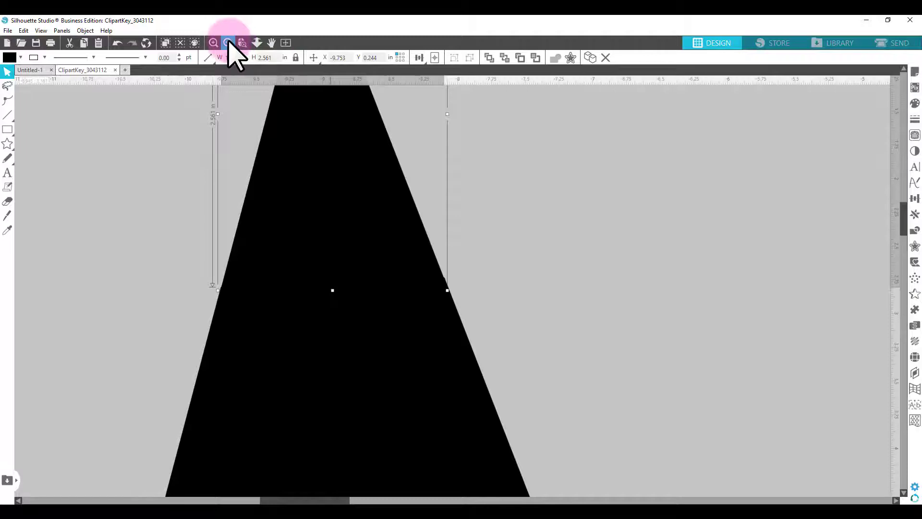
left_click(229, 43)
scroll(633, 283, "down", 3)
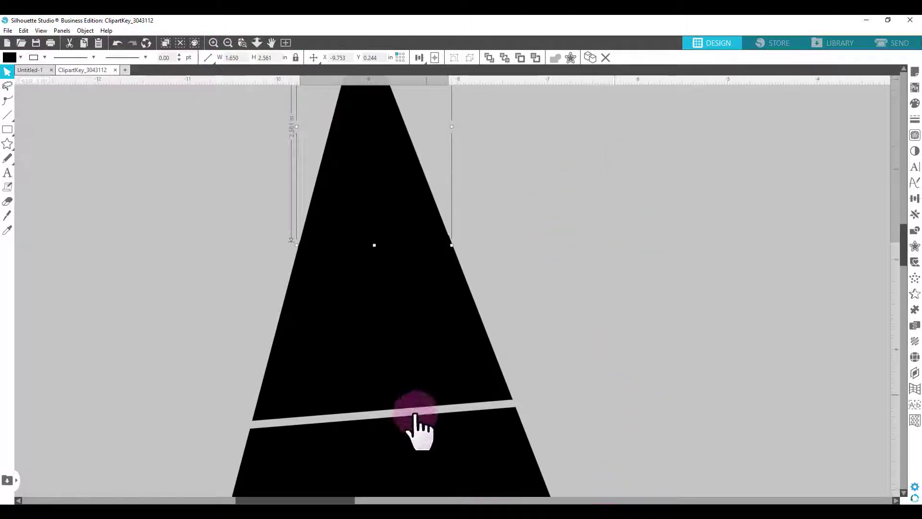
left_click(388, 453)
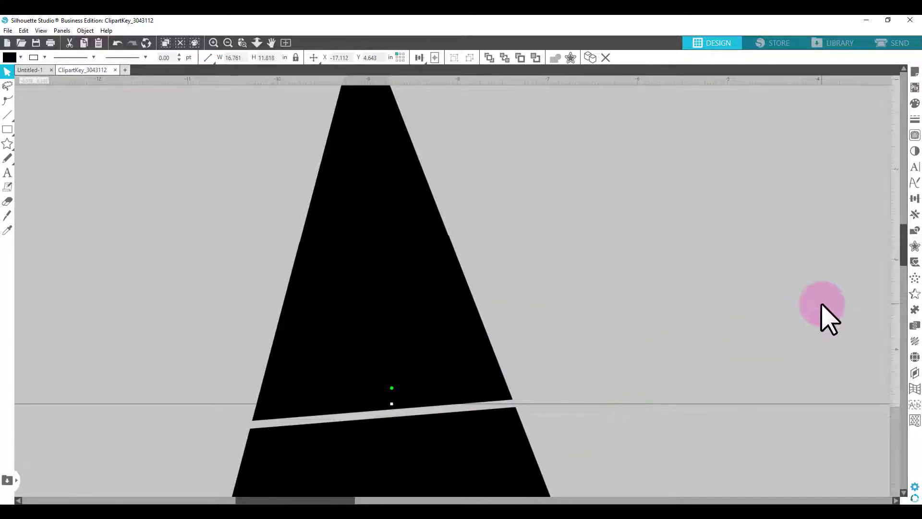
key("Up")
key("Up")
key("Up")
key("Up")
key("Up")
key("Up")
key("Up")
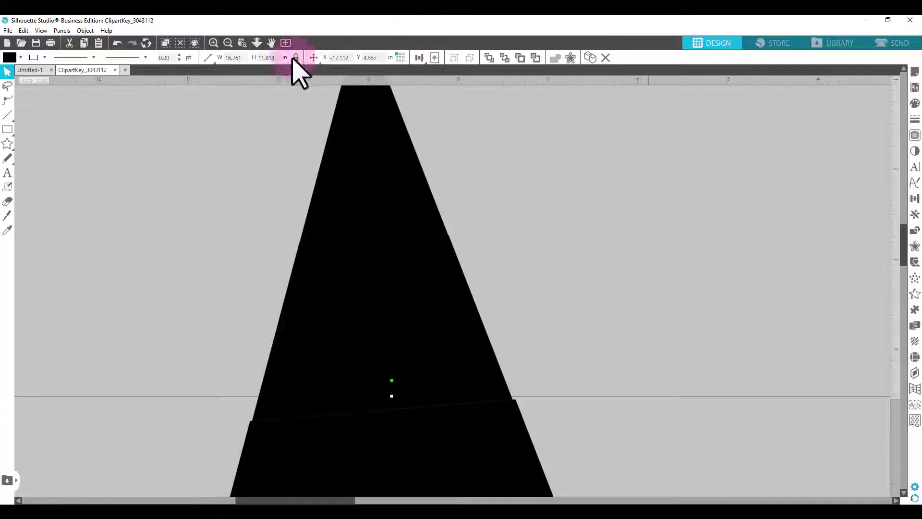
left_click(242, 42)
left_click_drag(221, 397, 596, 454)
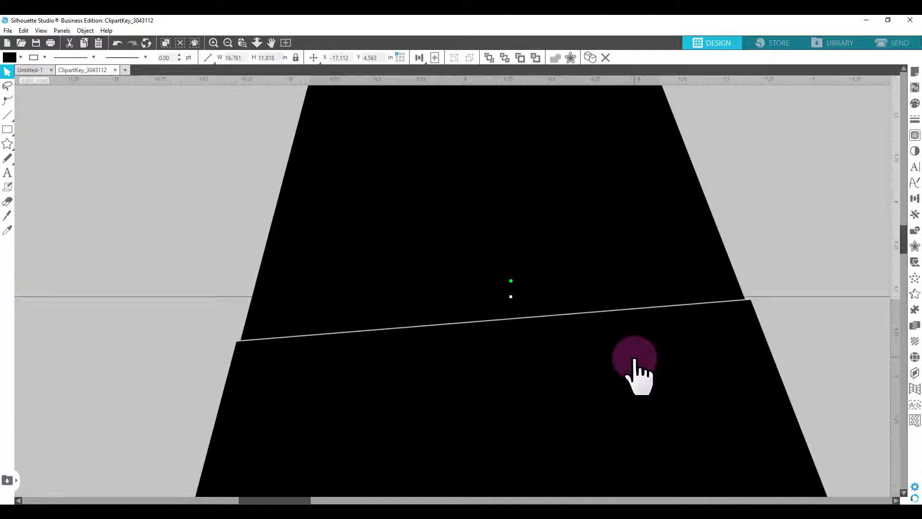
left_click_drag(634, 361, 635, 361)
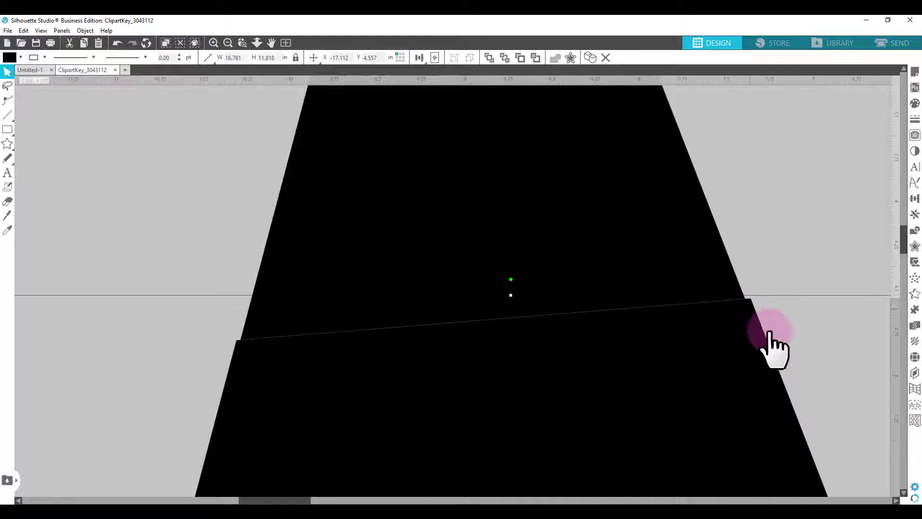
Step: Move the tip piece and the piece below it upward to separate the star at the first two cuts
scroll(849, 306, "up", 3)
scroll(846, 298, "up", 6)
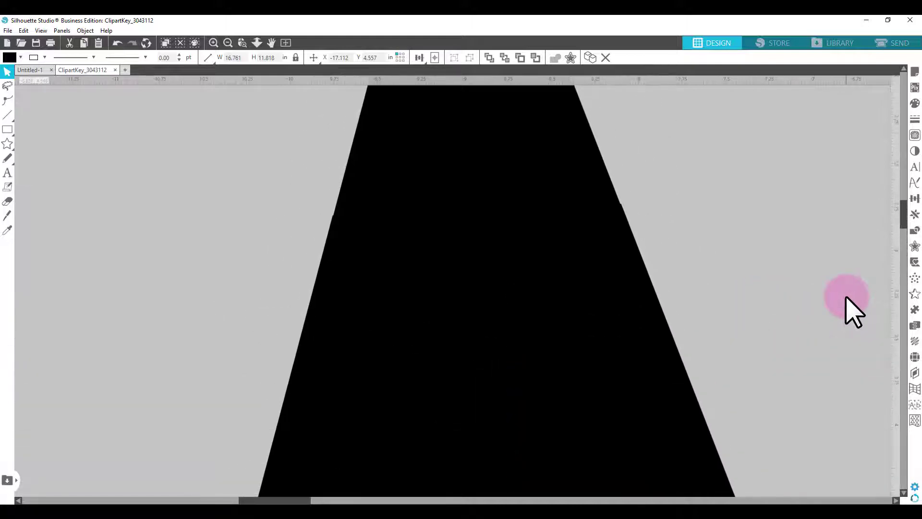
left_click(228, 43)
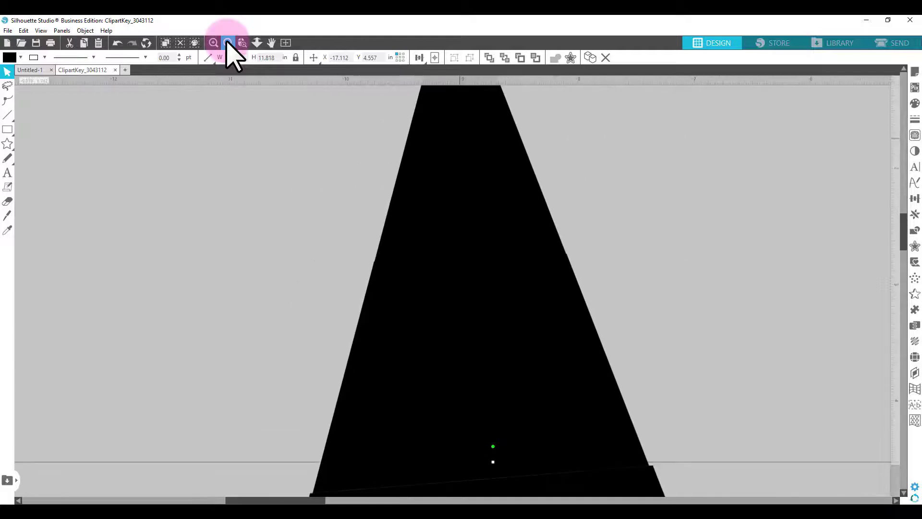
scroll(406, 179, "down", 2)
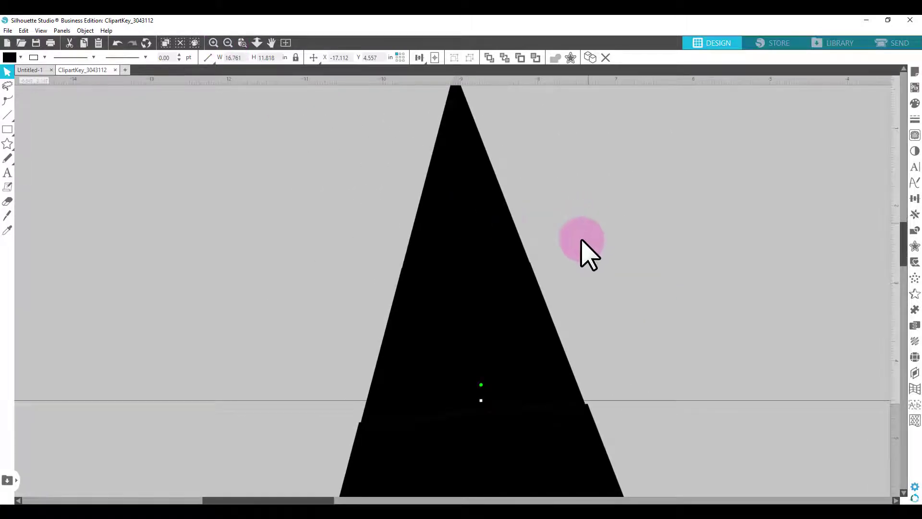
left_click_drag(483, 233, 481, 197)
left_click_drag(466, 300, 461, 287)
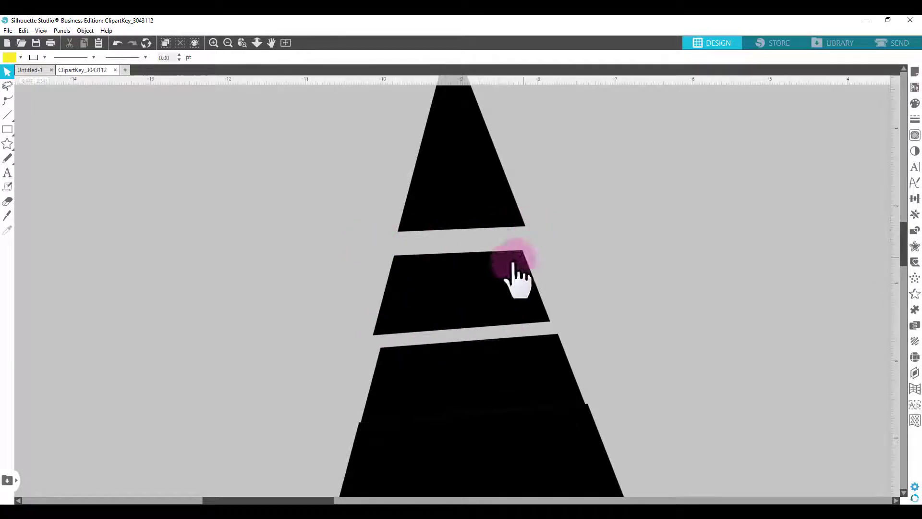
Step: Move the piece below the star's tip down to X -10.026, Y 2.733 in to close the cut beneath it, and inspect the edges up close
left_click_drag(470, 370, 470, 370)
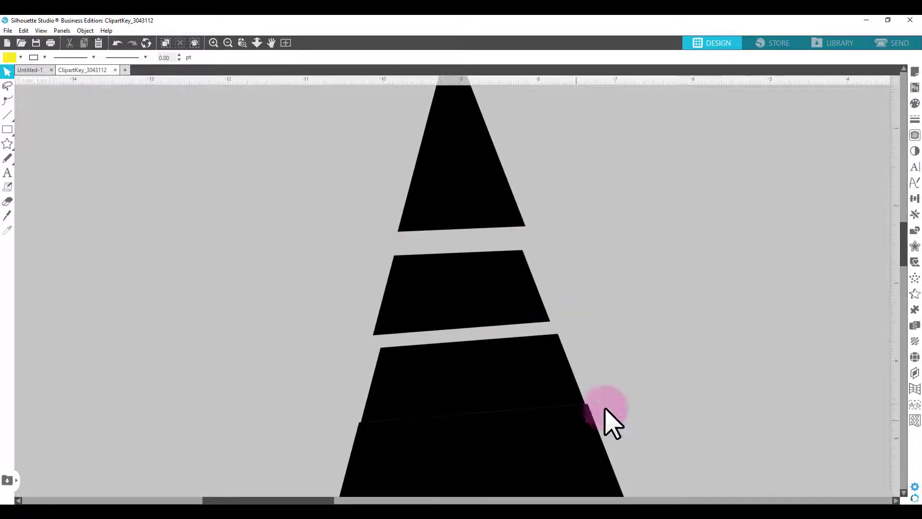
left_click(456, 313)
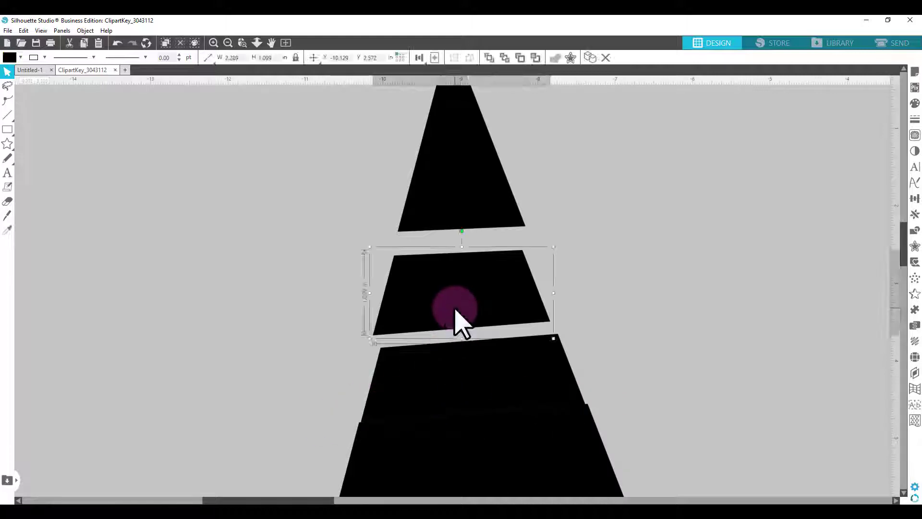
left_click(524, 296)
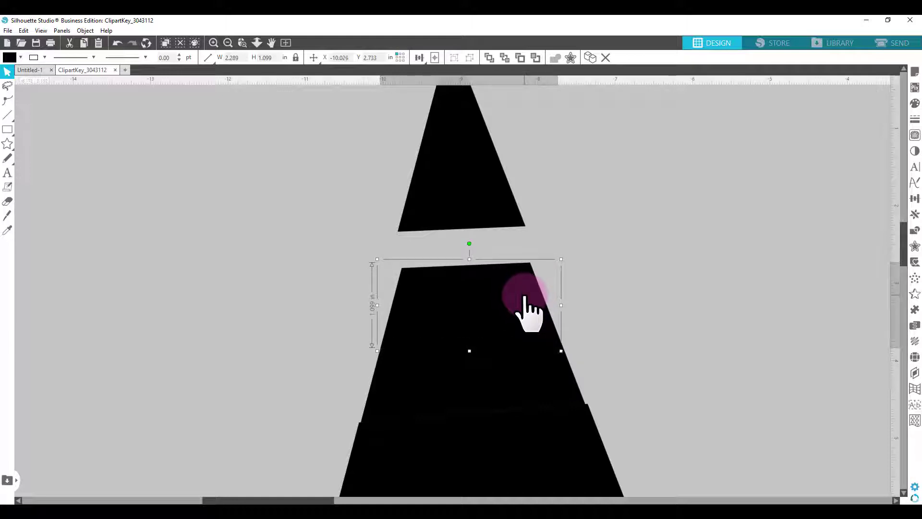
left_click(345, 291)
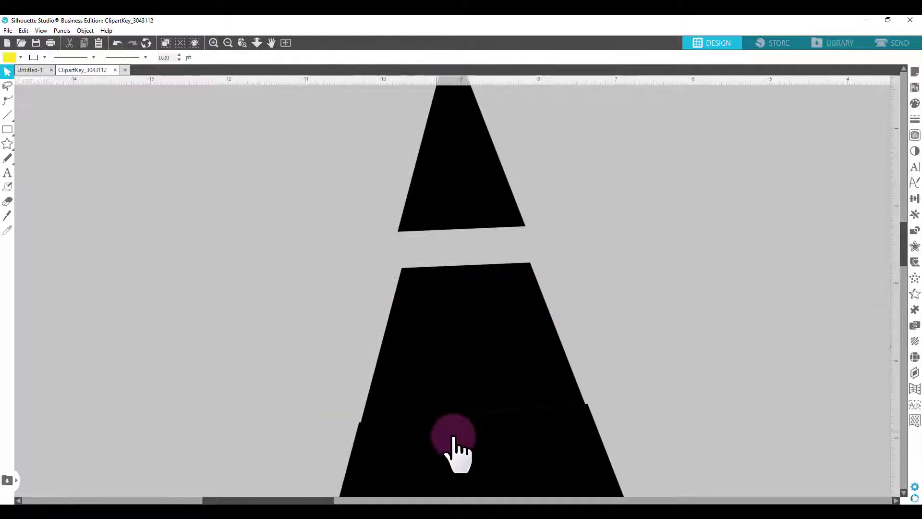
left_click(243, 43)
left_click(463, 333)
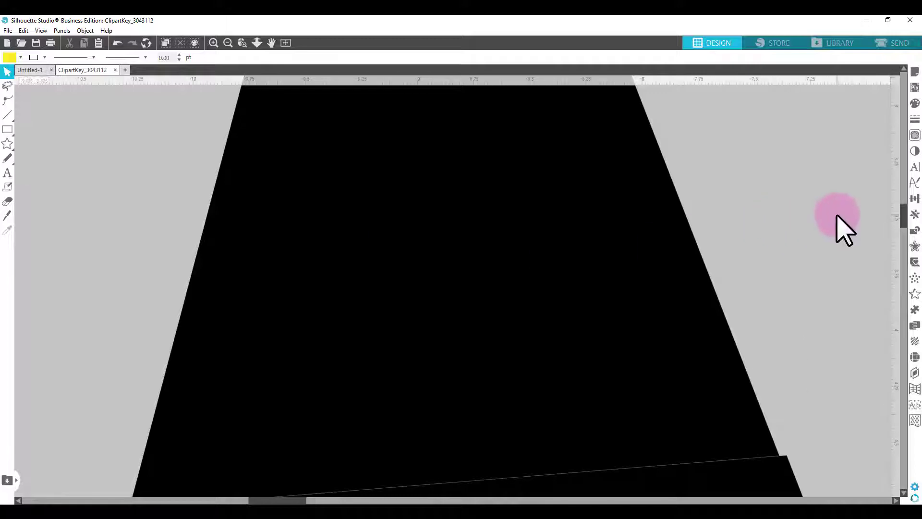
scroll(838, 217, "up", 1)
scroll(838, 216, "up", 5)
scroll(838, 217, "down", 5)
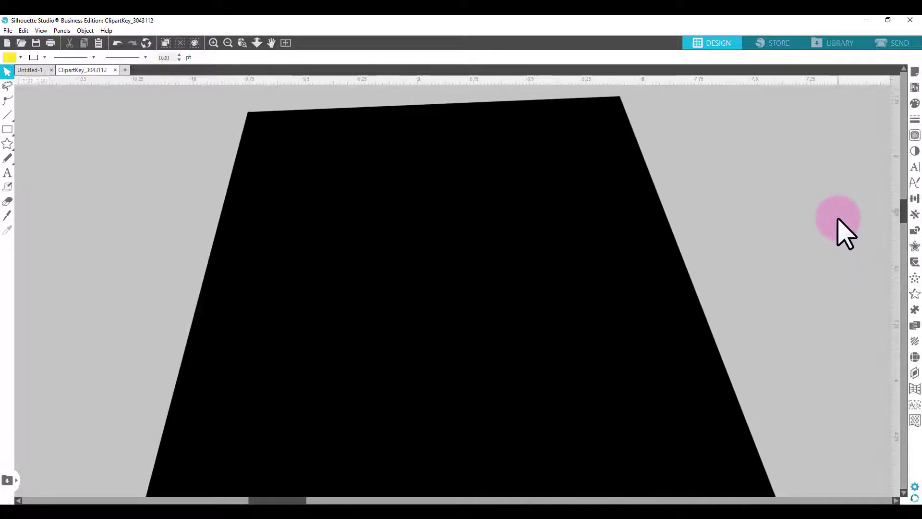
left_click(212, 43)
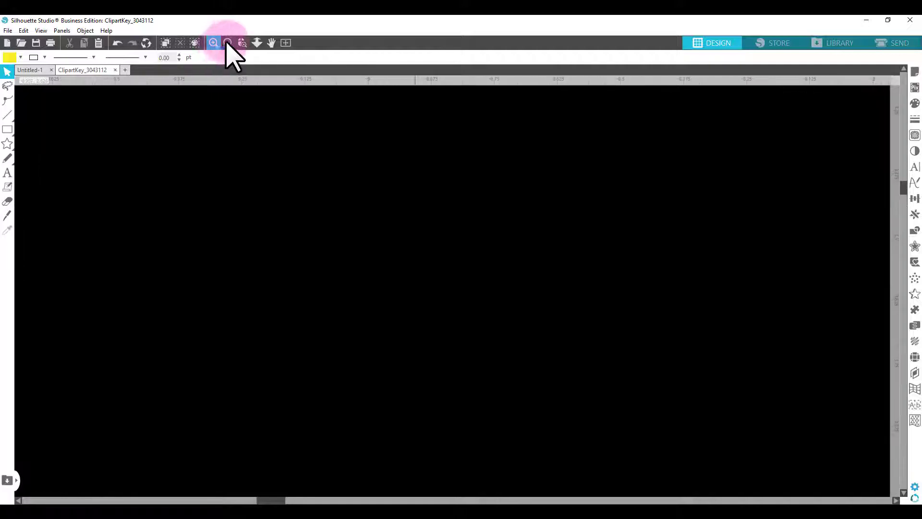
Step: Delete all the cut pieces of the black star
left_click(227, 43)
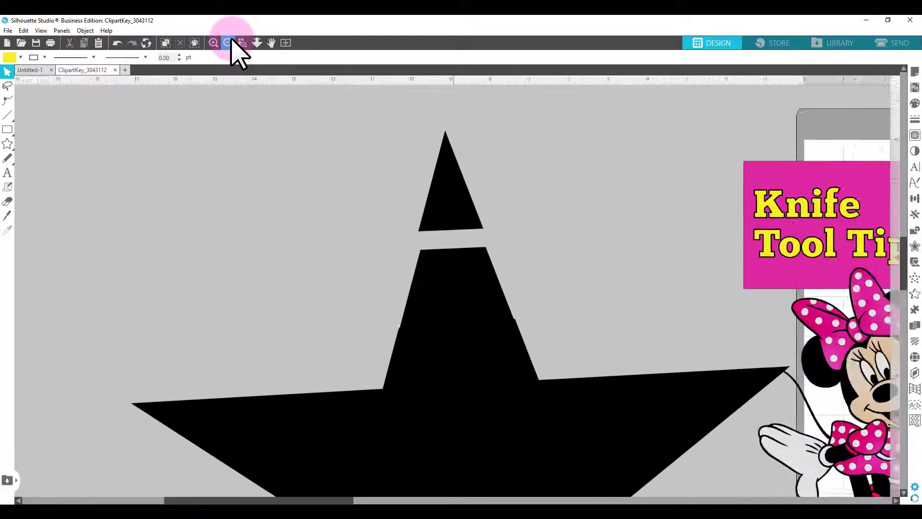
left_click(506, 446)
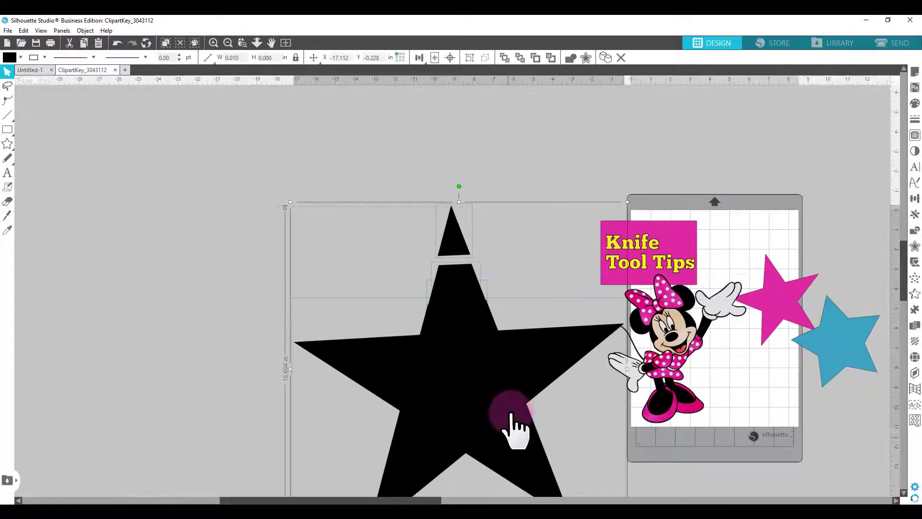
key("Delete")
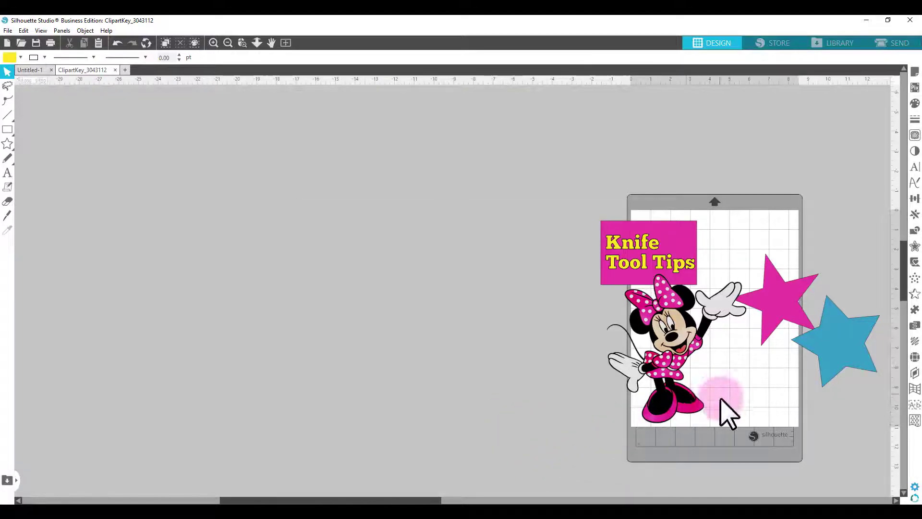
Step: Shift the Minnie Mouse image slightly and move the pink star onto the empty canvas beside the page
left_click_drag(681, 353, 658, 354)
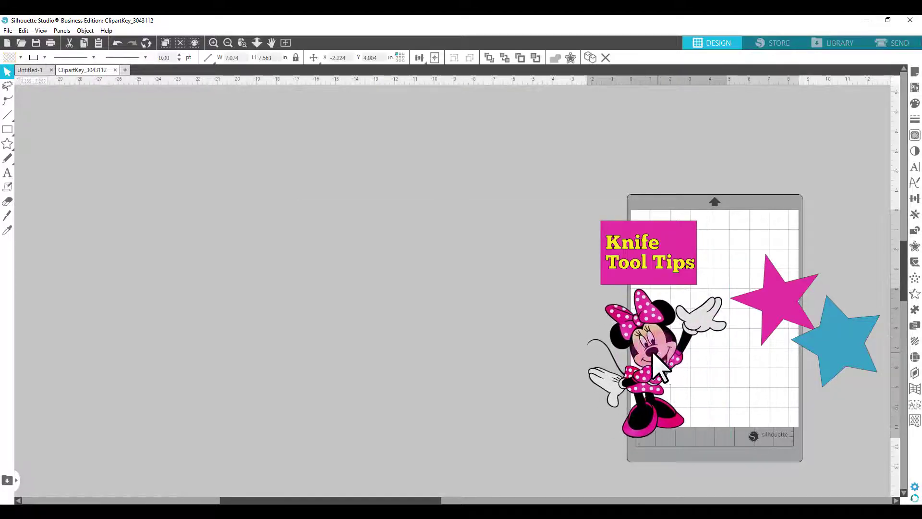
left_click(729, 308)
left_click_drag(781, 315, 338, 243)
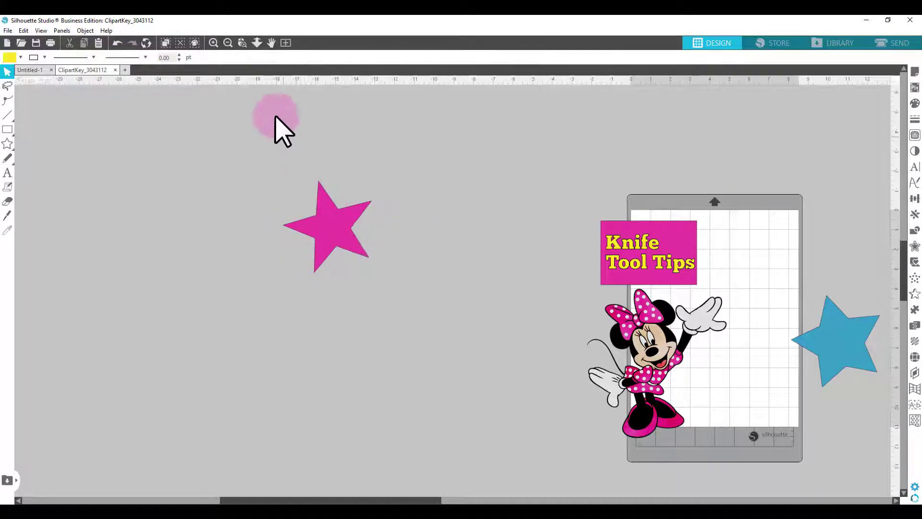
left_click(242, 43)
mouse_move(278, 171)
left_mouse_down()
mouse_move(439, 302)
mouse_move(438, 319)
left_mouse_up()
left_click(476, 294)
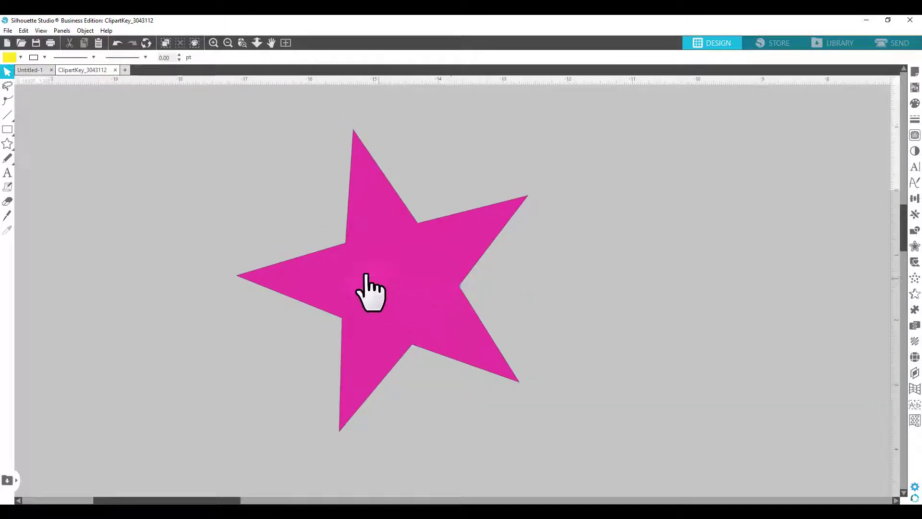
left_click(10, 217)
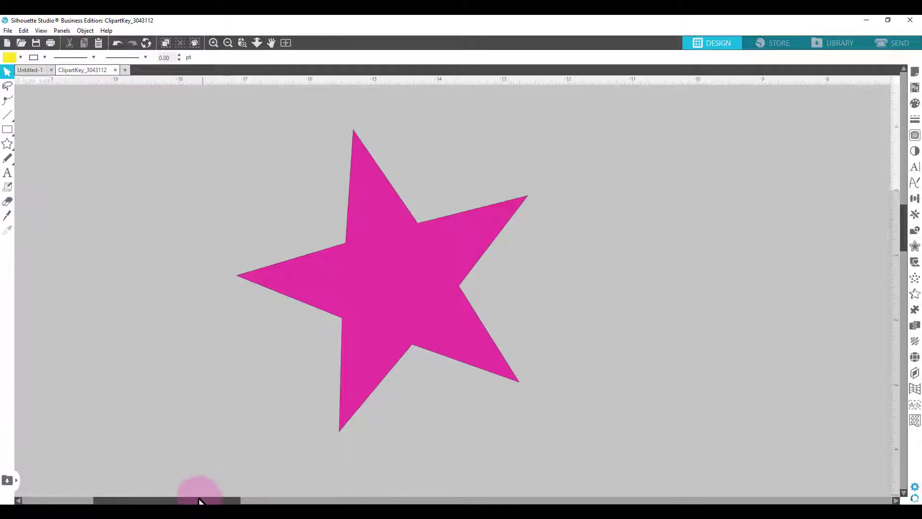
Step: Move the Minnie Mouse image onto the empty canvas beside the page and the pink star onto the page at X 1.497, Y 2.984 in
left_click_drag(162, 502, 278, 500)
left_click(229, 43)
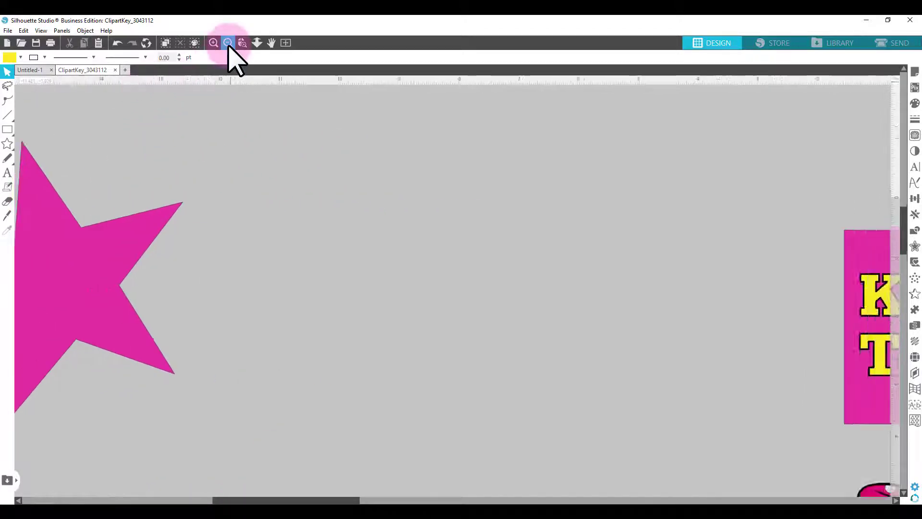
left_click_drag(607, 413, 366, 259)
left_click_drag(288, 304, 848, 418)
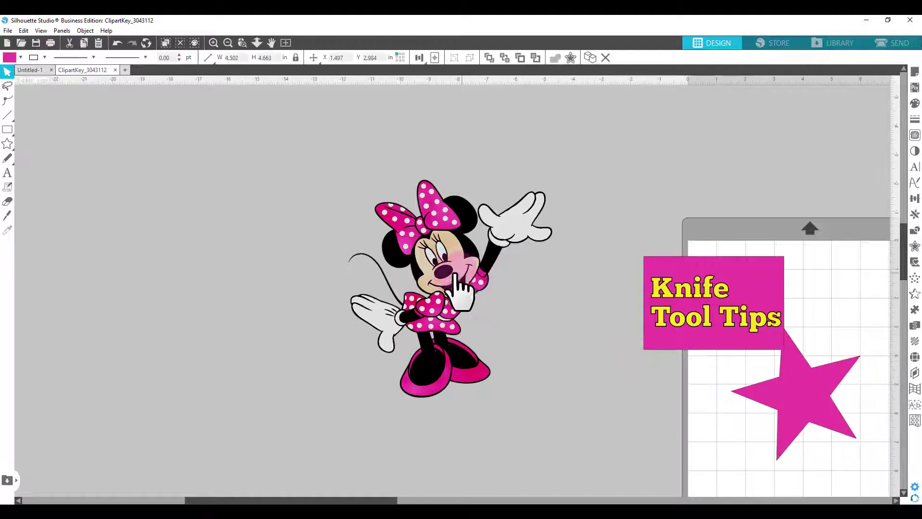
Step: Enlarge the Minnie Mouse image to about 13.733 by 14.684 in and place it at X -17.302, Y -2.124 in
left_click_drag(464, 269, 360, 268)
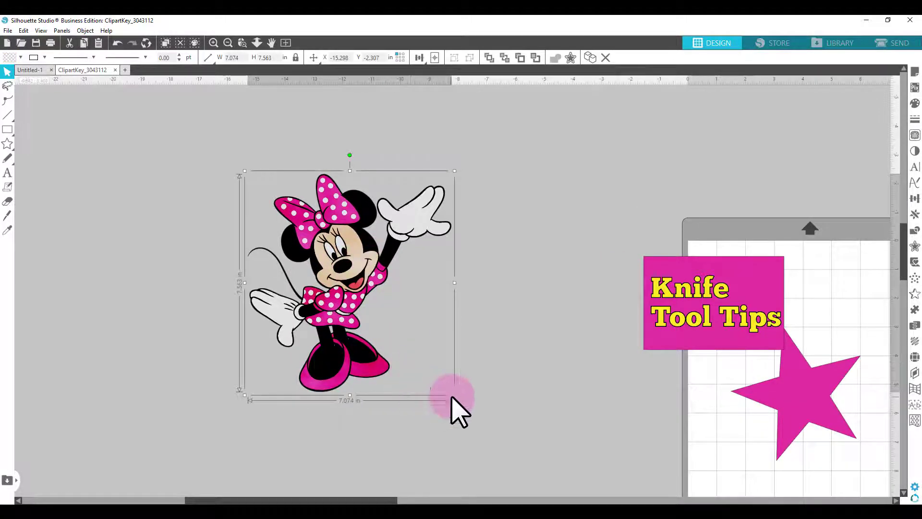
left_click_drag(454, 395, 615, 495)
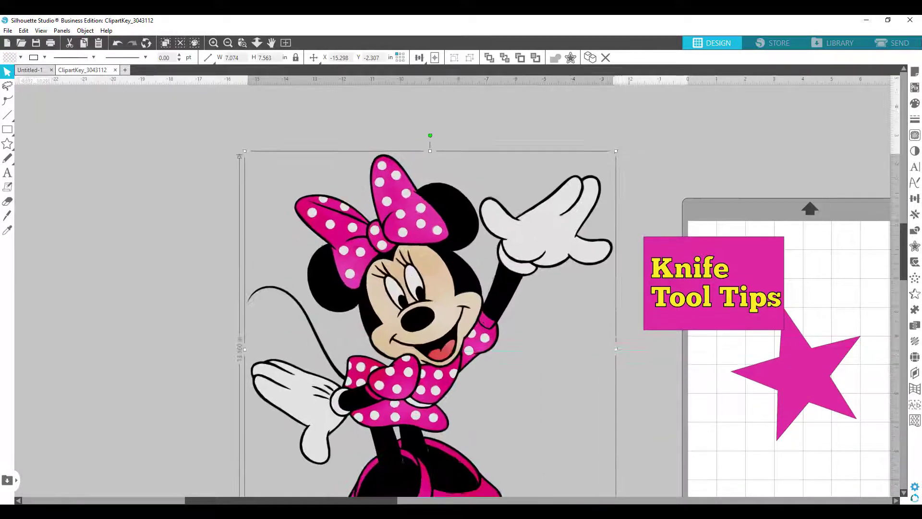
left_click_drag(417, 341, 389, 328)
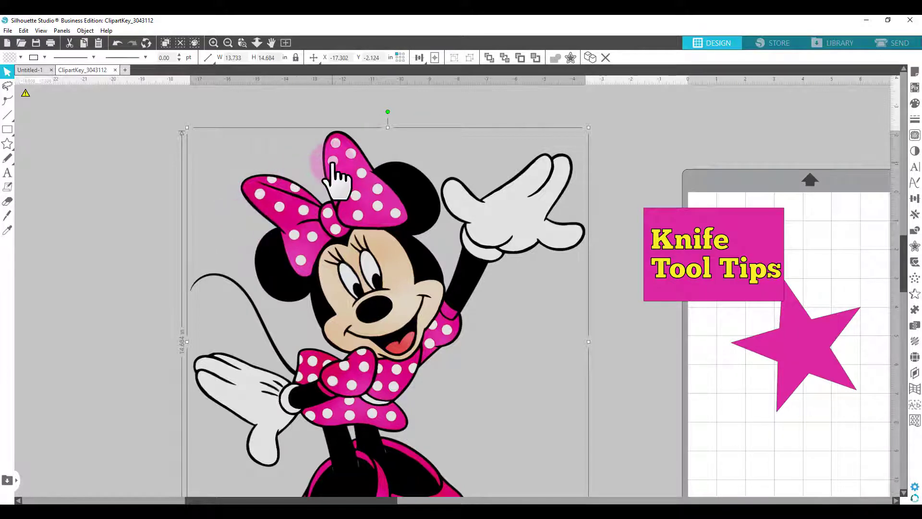
Step: Draw a straight solid knife line diagonally across both loops of the bow and shift it up toward the loops' tips
left_click(7, 216)
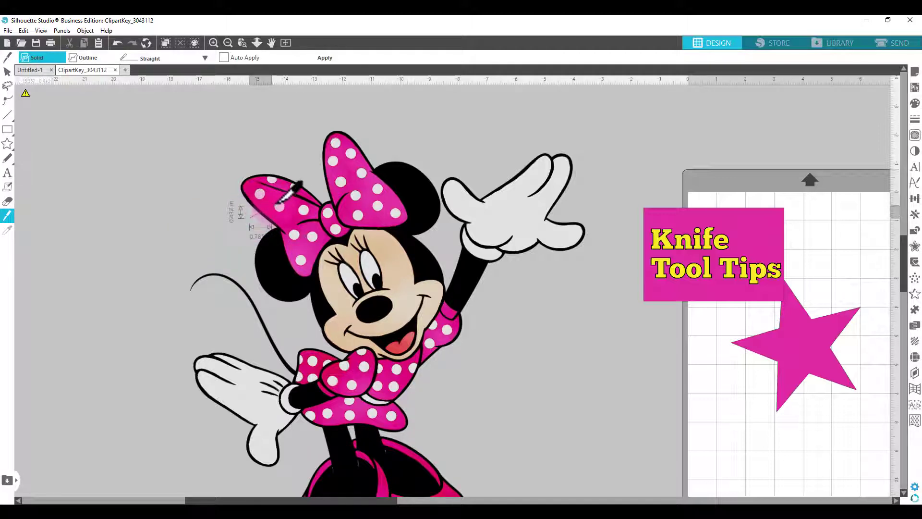
left_click_drag(277, 203, 309, 182)
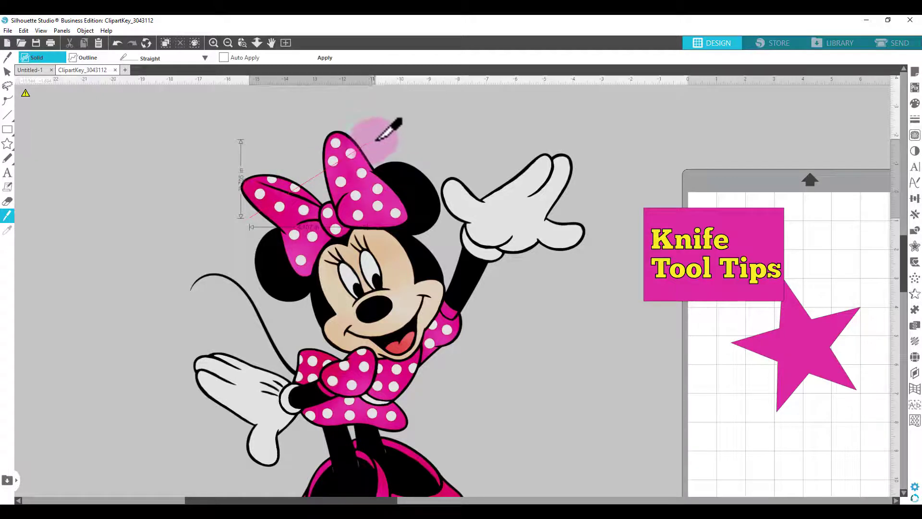
left_click_drag(377, 139, 378, 138)
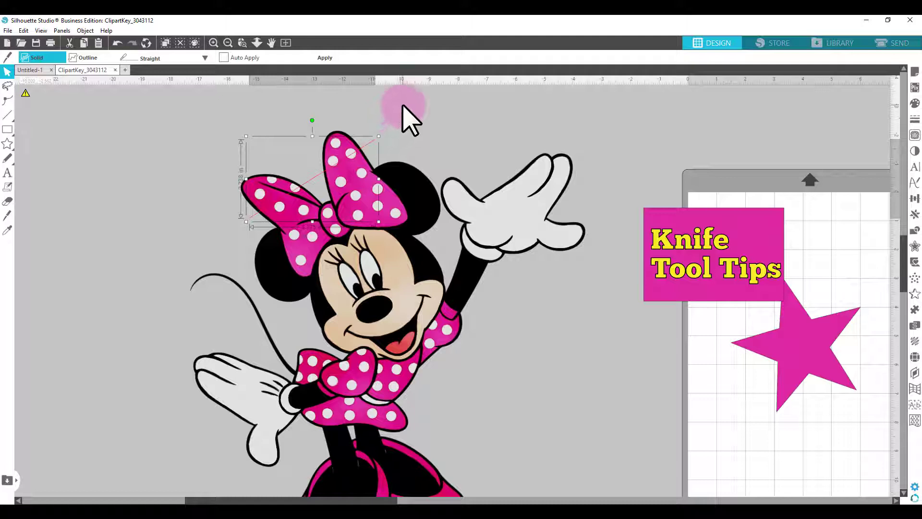
left_click(404, 104)
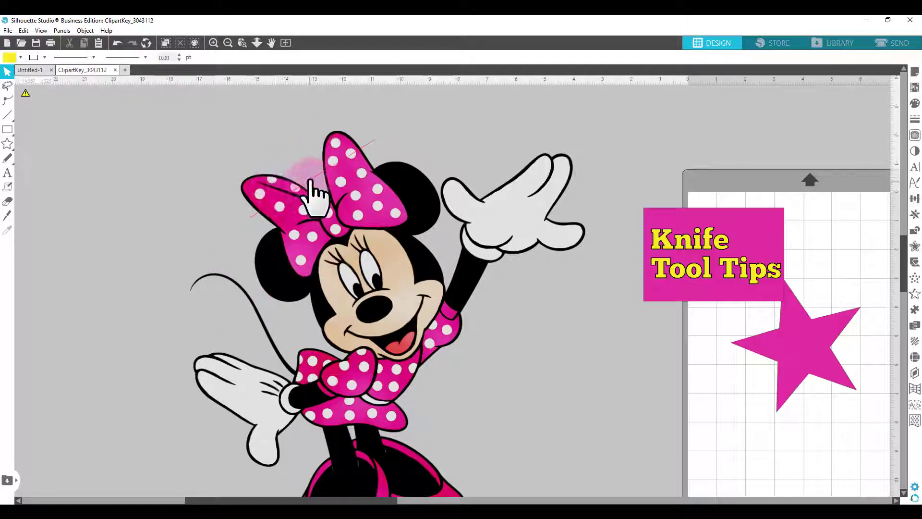
left_click_drag(310, 180, 306, 174)
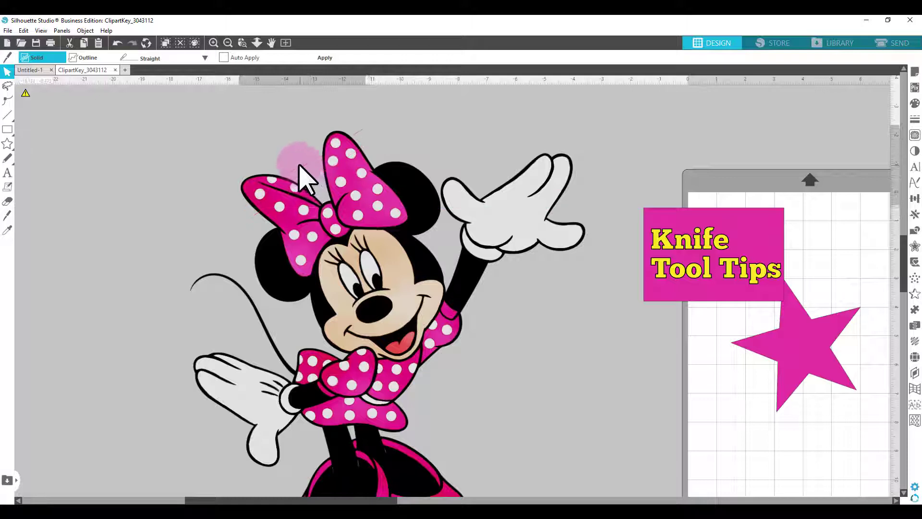
left_click(300, 167)
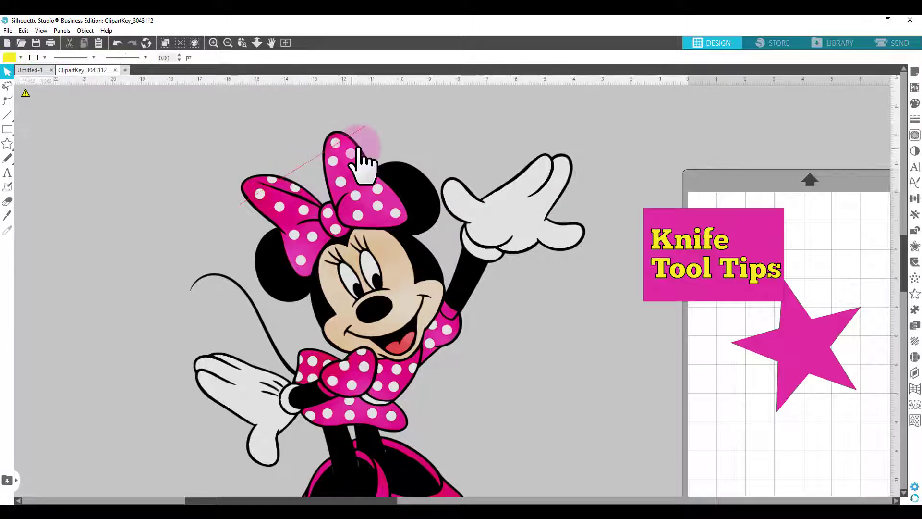
Step: Draw a second parallel knife line just below the first across the bow, and set its thickness to 0.00 pt
left_click(8, 217)
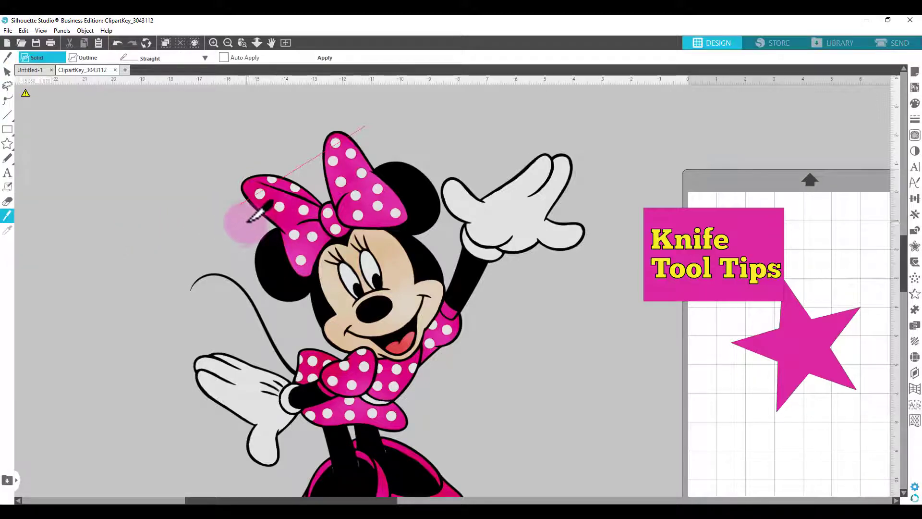
left_click_drag(233, 222, 311, 180)
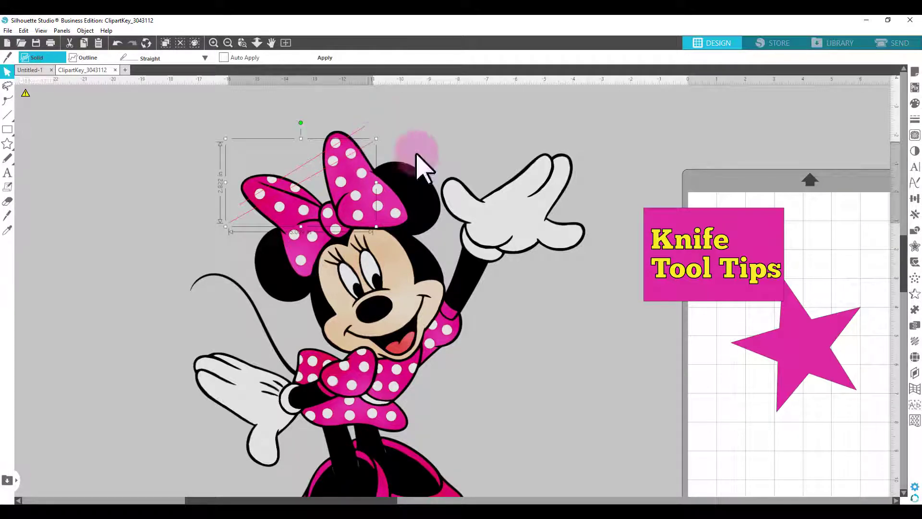
left_click(914, 120)
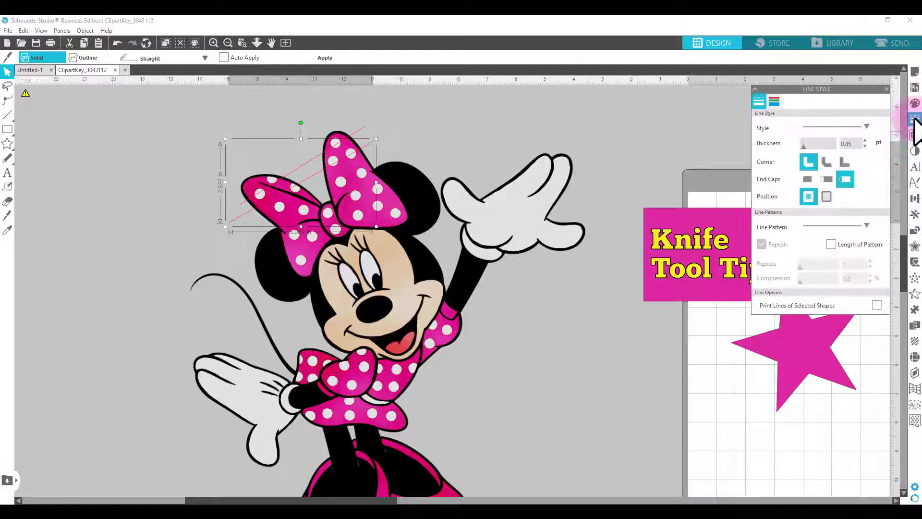
left_click_drag(844, 91, 630, 106)
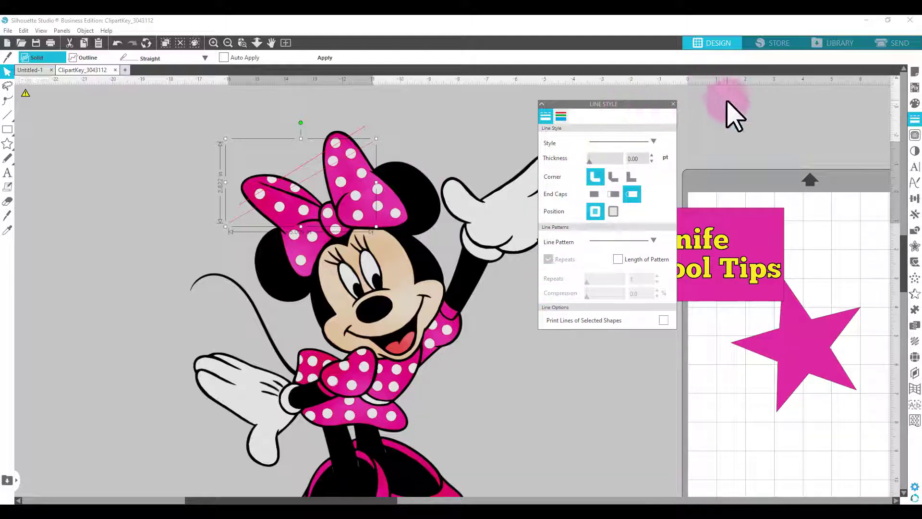
left_click(78, 185)
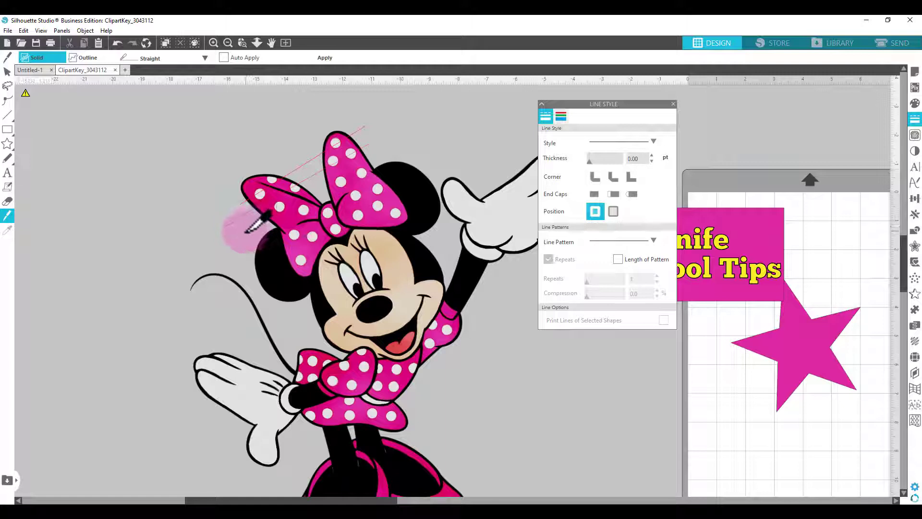
Step: Draw a third parallel knife line lower across the bow and set its thickness to 7.00 pt
left_click_drag(246, 231, 340, 186)
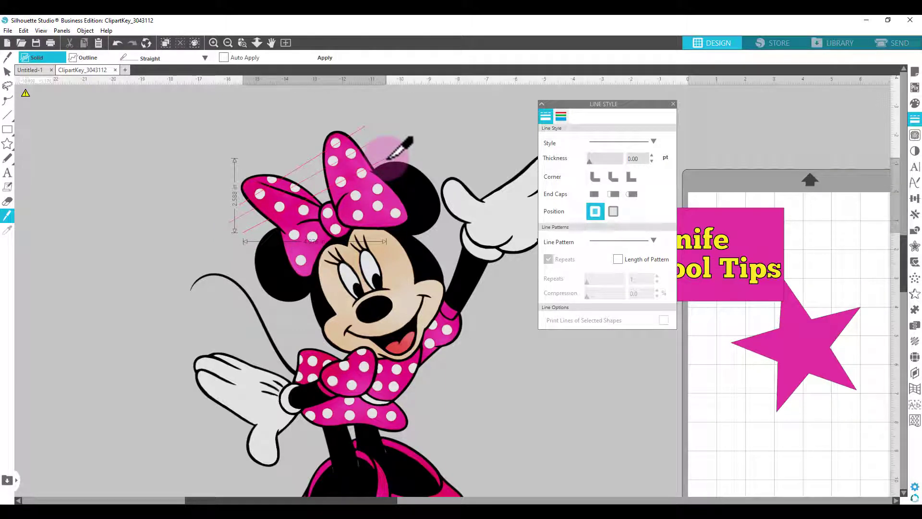
left_click_drag(389, 157, 384, 162)
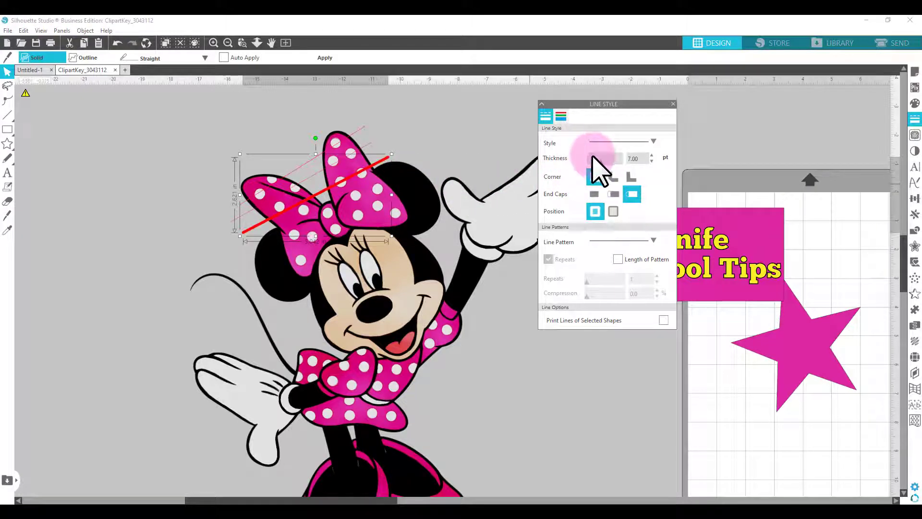
left_click(498, 349)
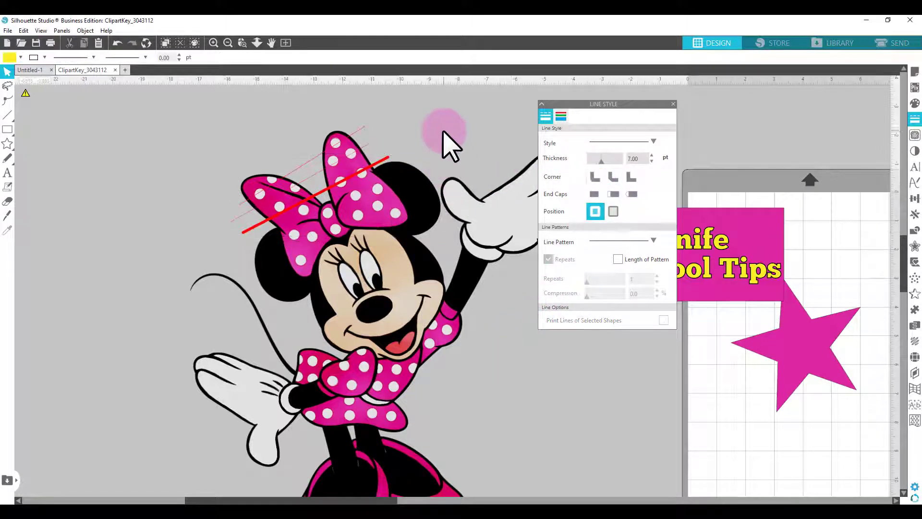
Step: Apply the three knife lines across the bow one after another, from the uppermost down to the 7.00 pt line
left_click(363, 128)
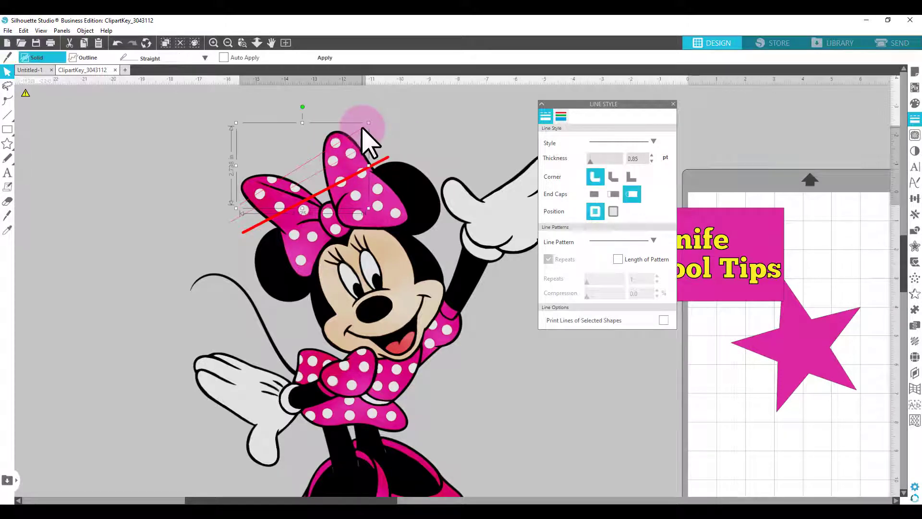
left_click(306, 58)
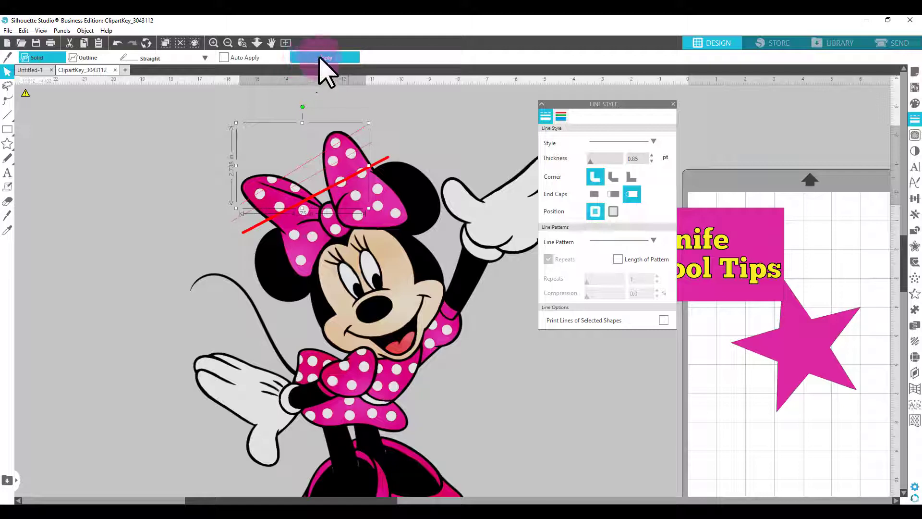
left_click(384, 156)
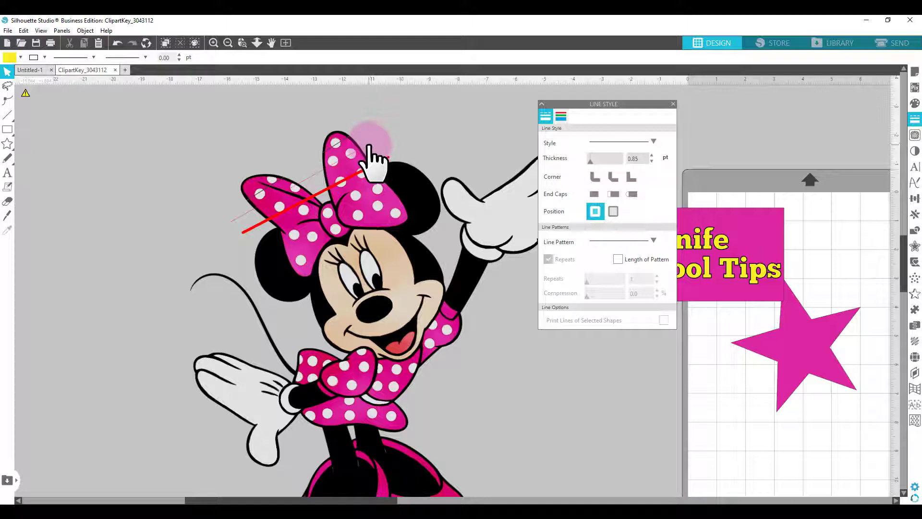
left_click(369, 149)
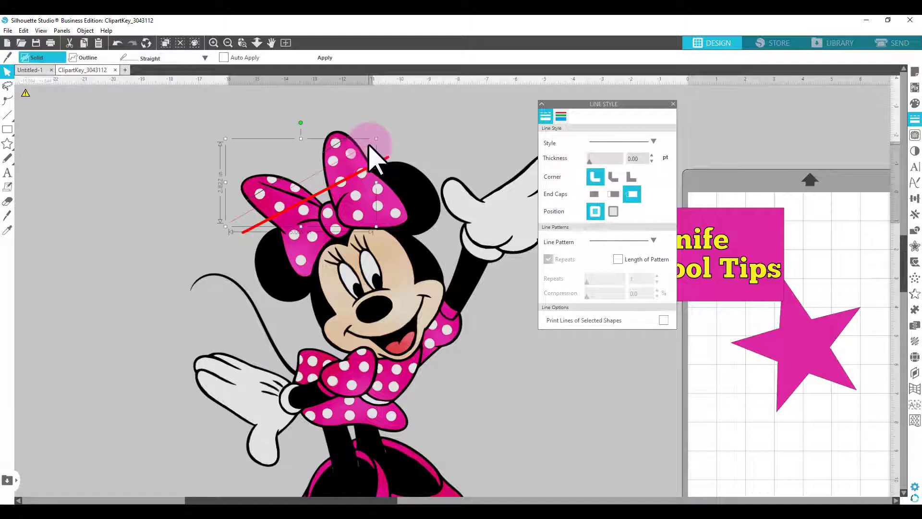
left_click(325, 58)
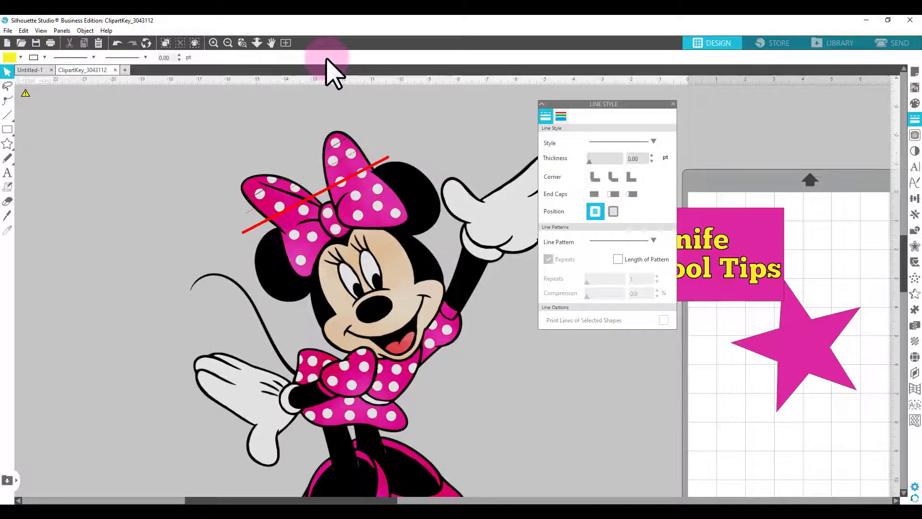
left_click(387, 161)
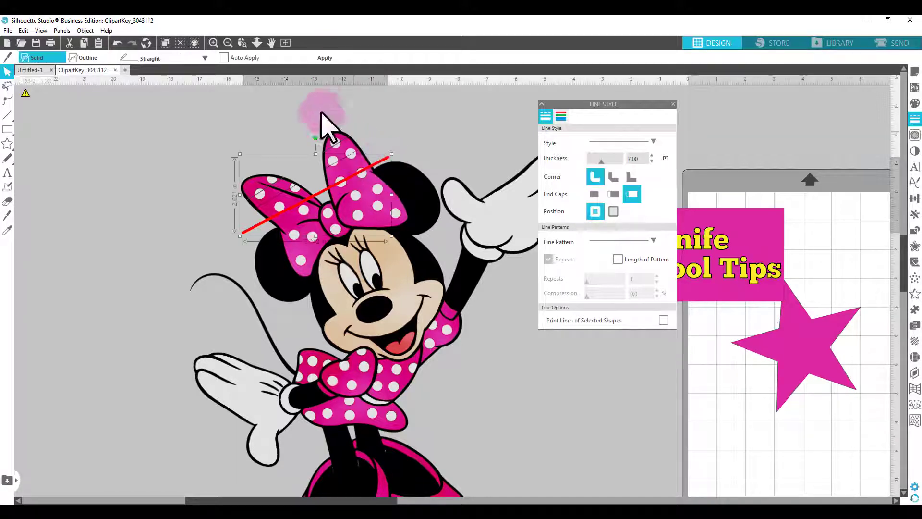
left_click(325, 57)
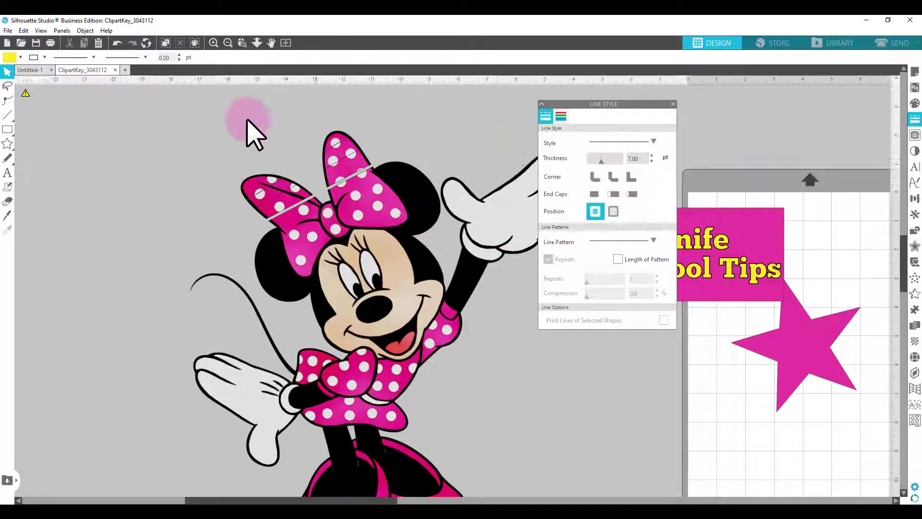
Step: Close the line settings and nudge the right loop's piece above the thick cut to X -12.647, Y -1.415 in, closing that gap
left_click(242, 43)
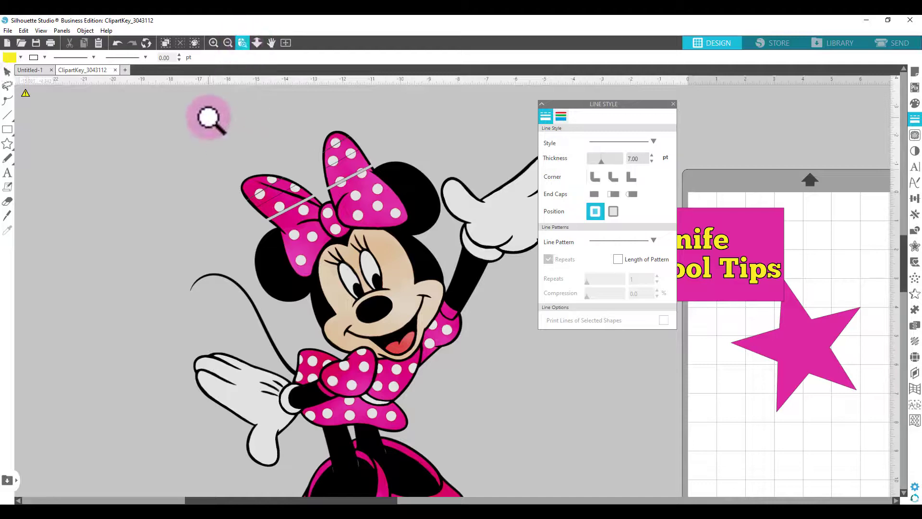
left_click_drag(208, 116, 476, 234)
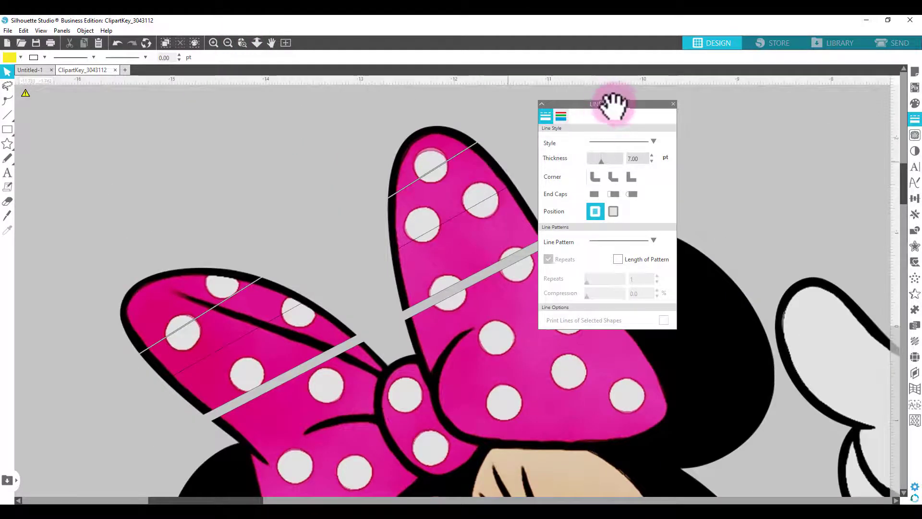
left_click(673, 104)
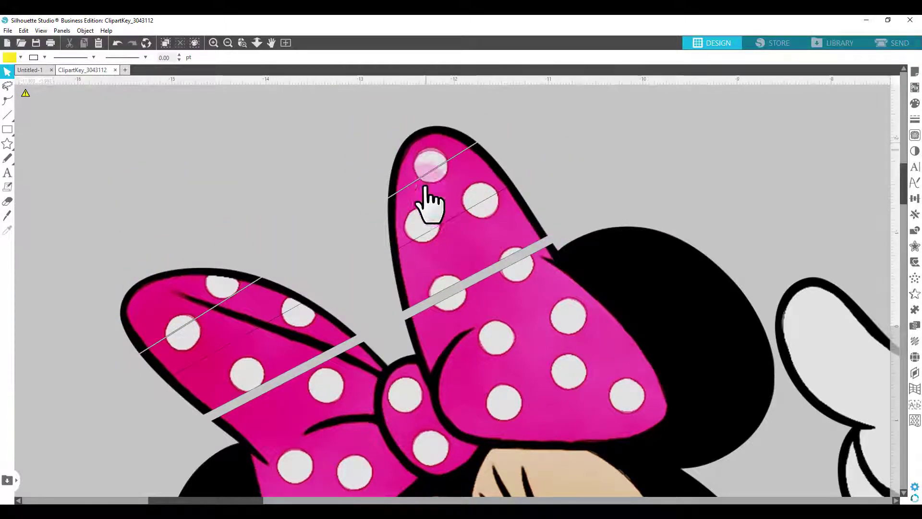
left_click(441, 273)
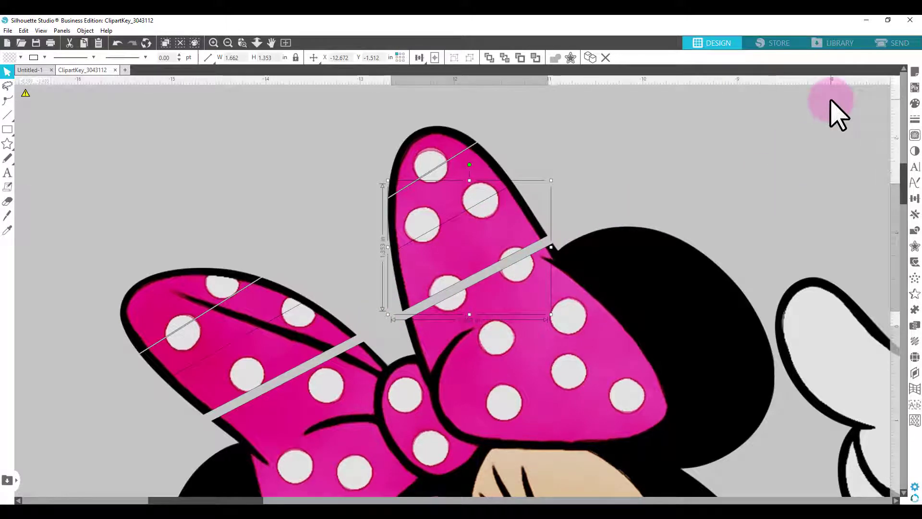
key("Down")
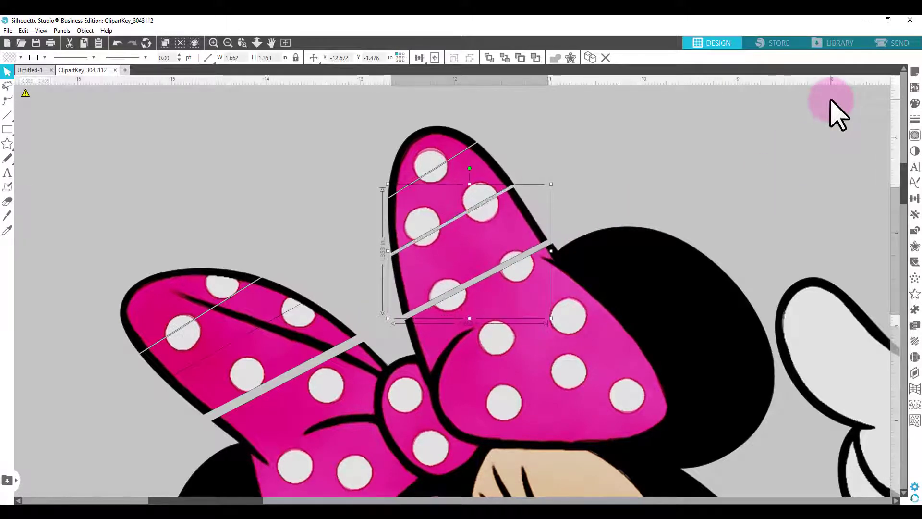
key("Right")
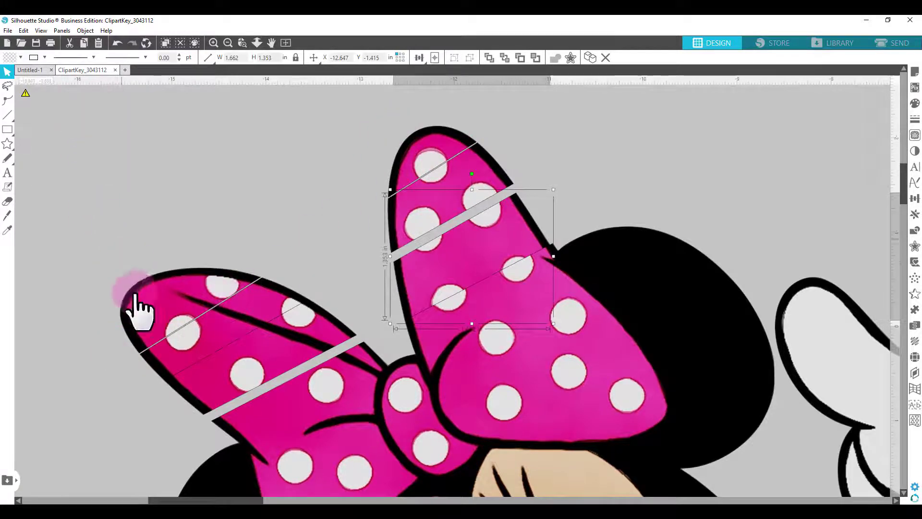
Step: Nudge the left loop's tip piece against the 0.85 pt cut, ending at X -15.546, Y -0.606 in
left_click(243, 43)
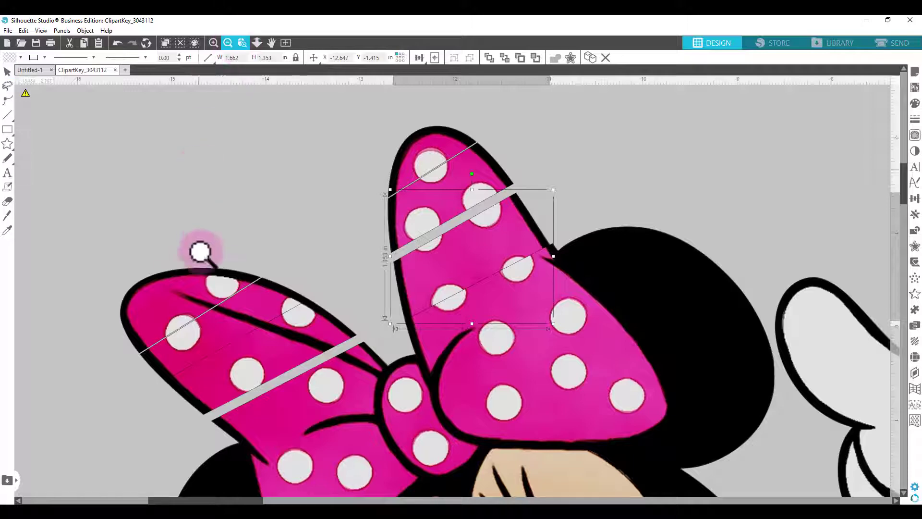
left_click_drag(87, 284, 315, 342)
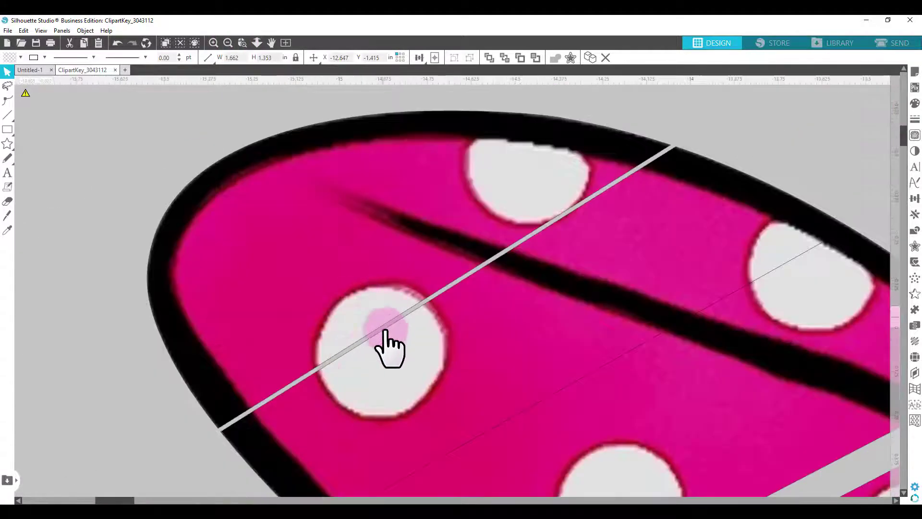
left_click(360, 275)
key("Down")
key("Down")
key("Down")
key("Down")
key("Down")
key("Down")
key("Down")
key("Down")
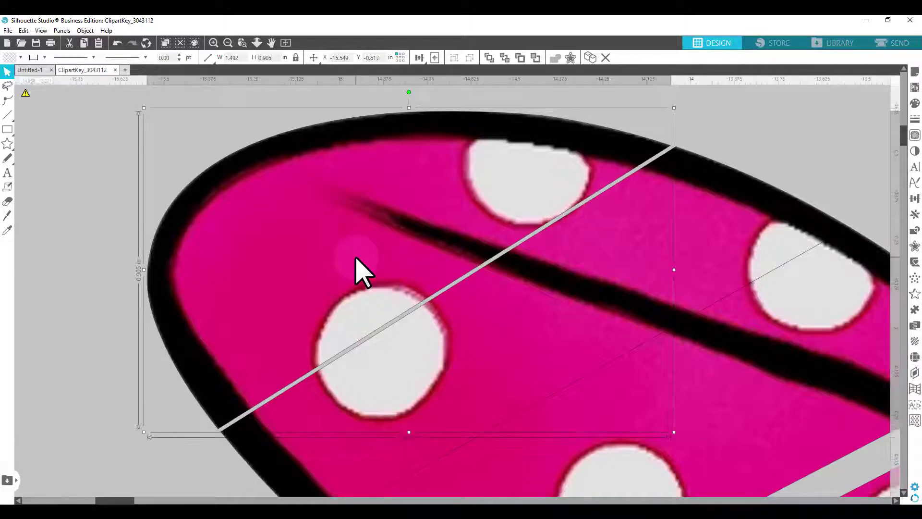
key("Down")
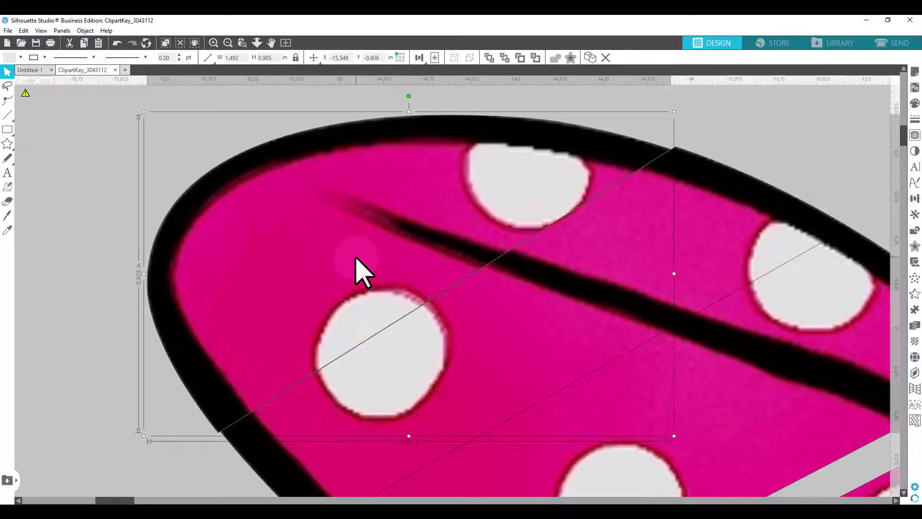
key("Right")
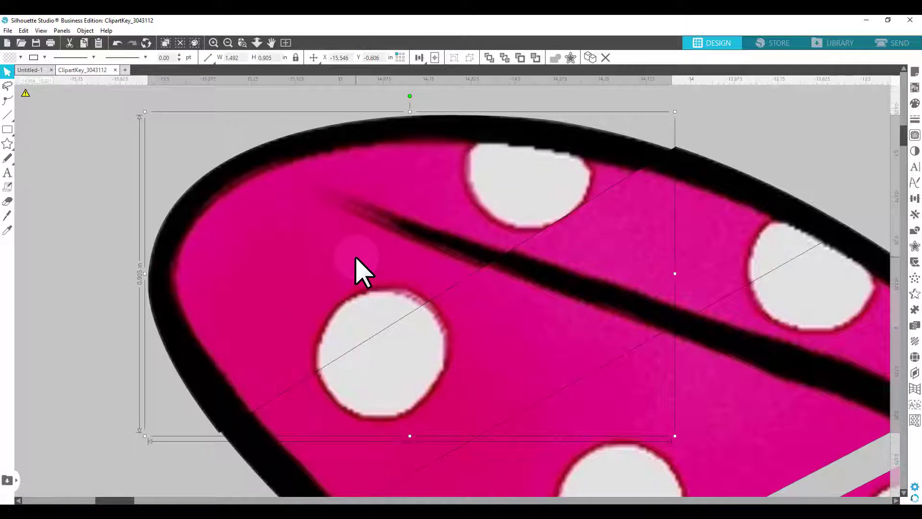
key("Up")
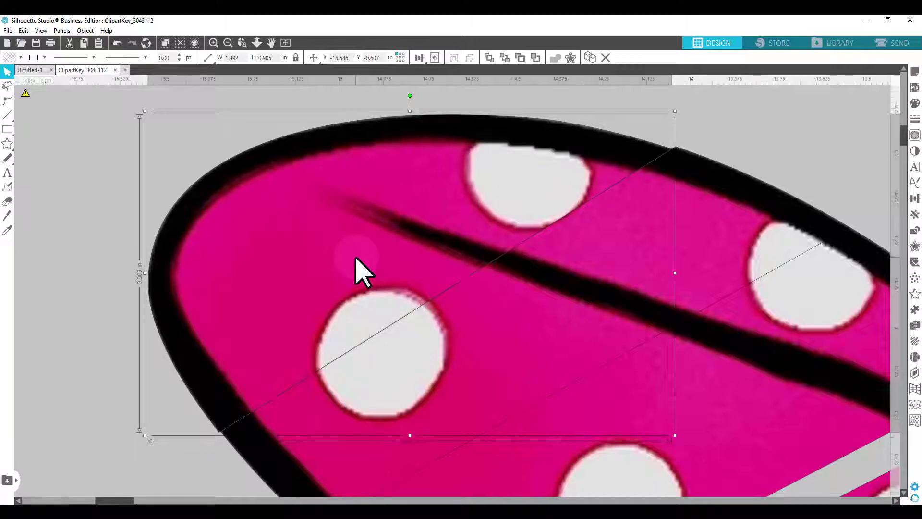
key("Up")
key("Up")
key("Up")
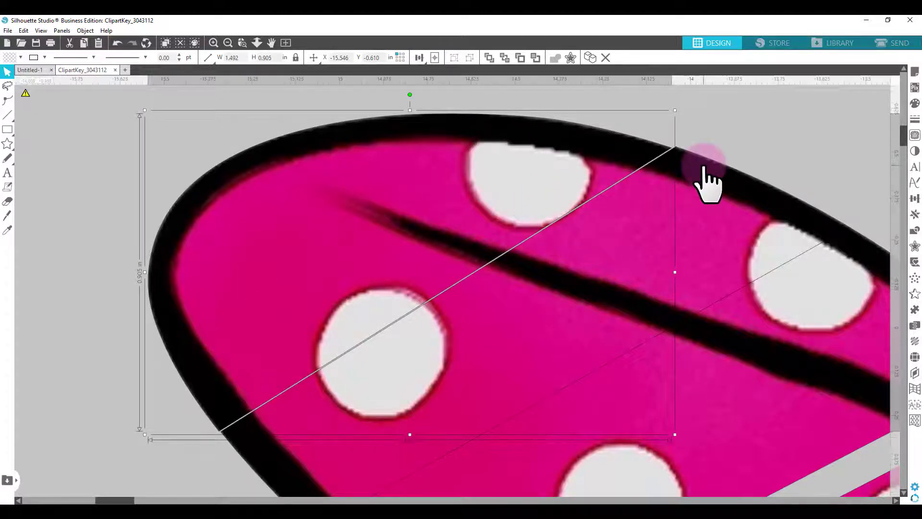
key("Down")
key("Down")
key("Down")
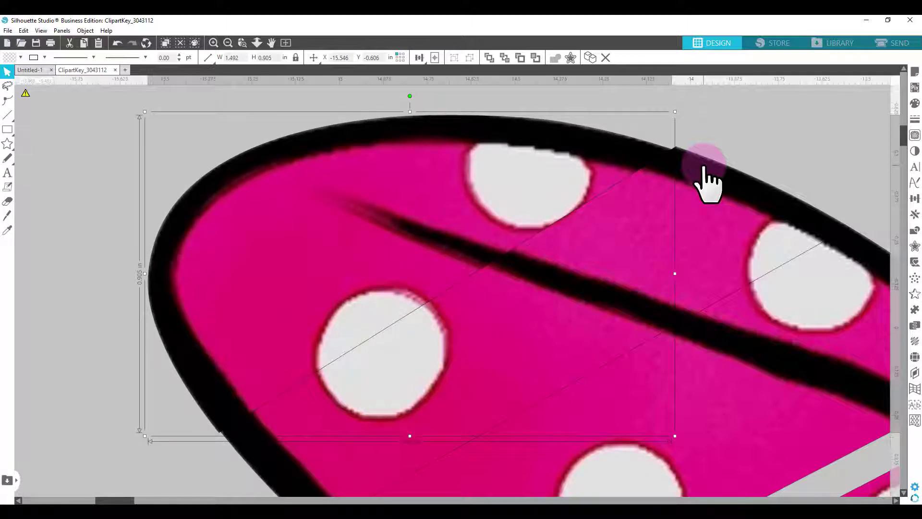
Step: Fine-tune the left loop's tip piece in small nudges until it sits at X -15.542, Y -0.608 in, and deselect it
key("Right")
key("Right")
key("Right")
key("Right")
key("Right")
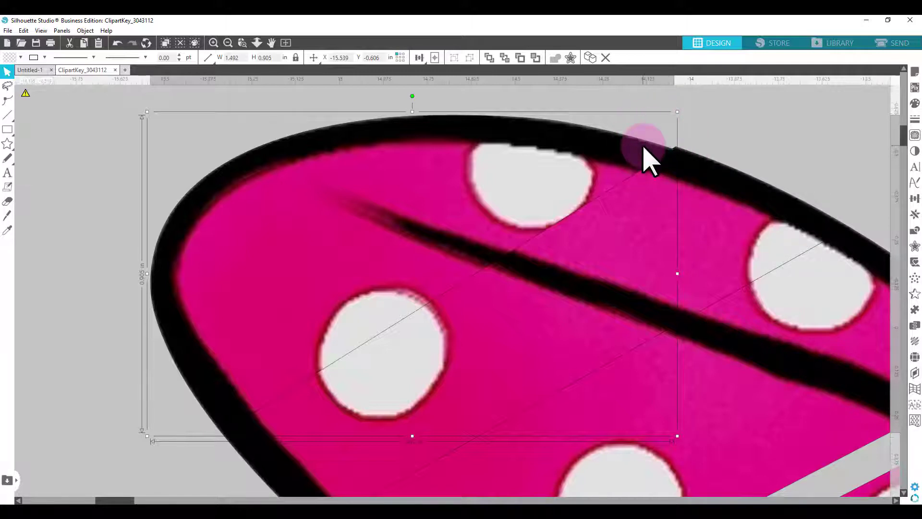
key("Up")
key("Up")
key("Up")
key("Up")
key("Up")
key("Up")
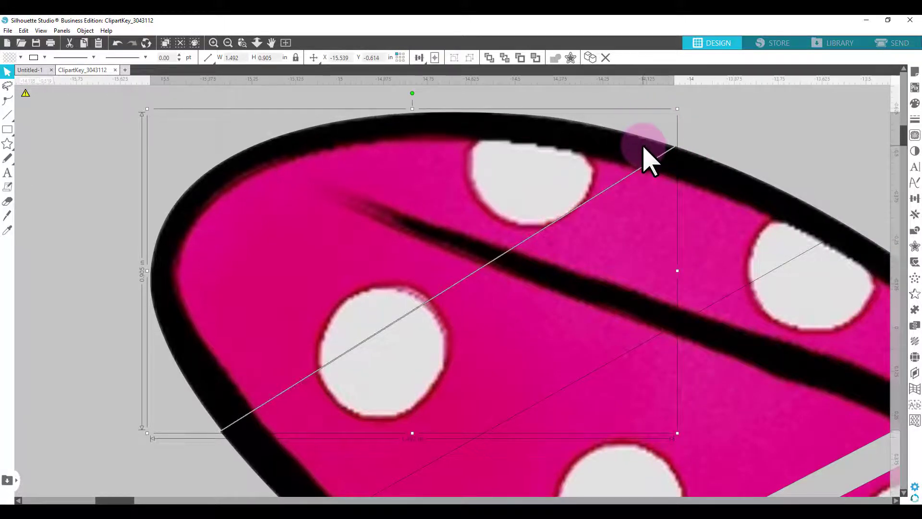
key("Right")
key("Right")
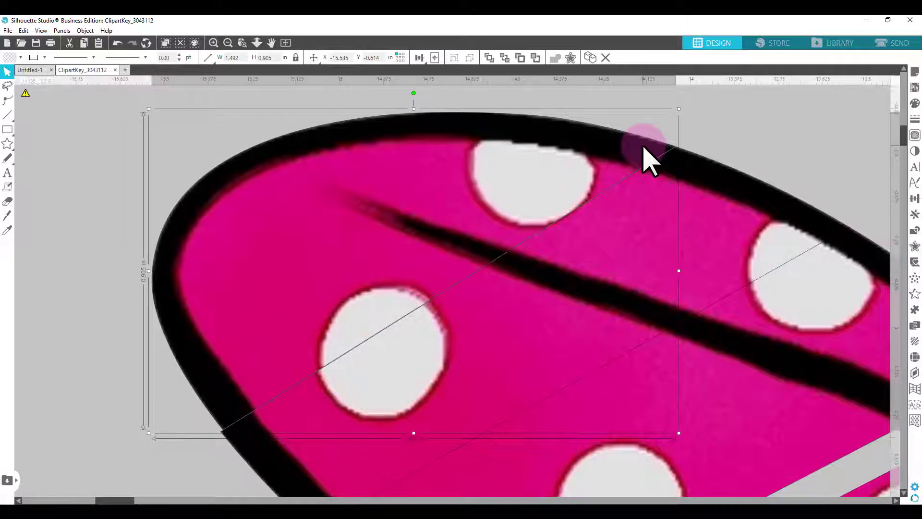
key("Left")
key("Left")
key("Left")
key("Left")
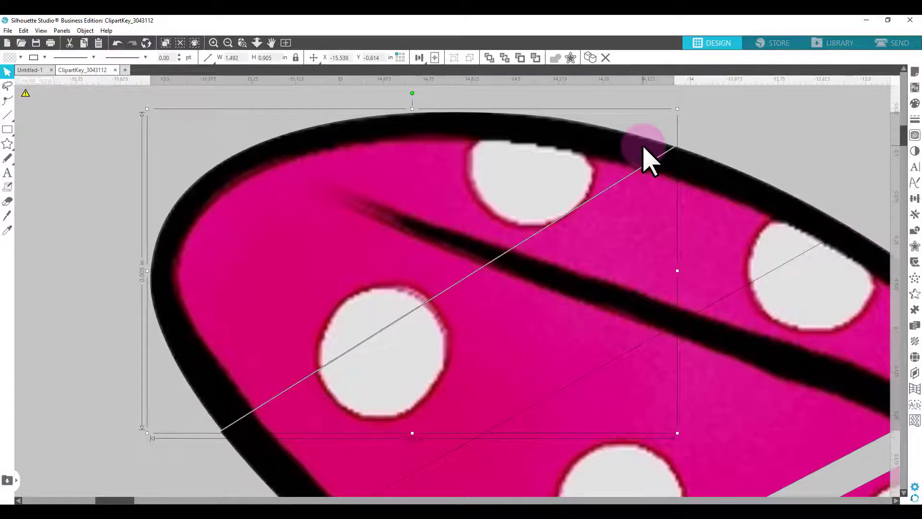
key("Down")
key("Down")
key("Down")
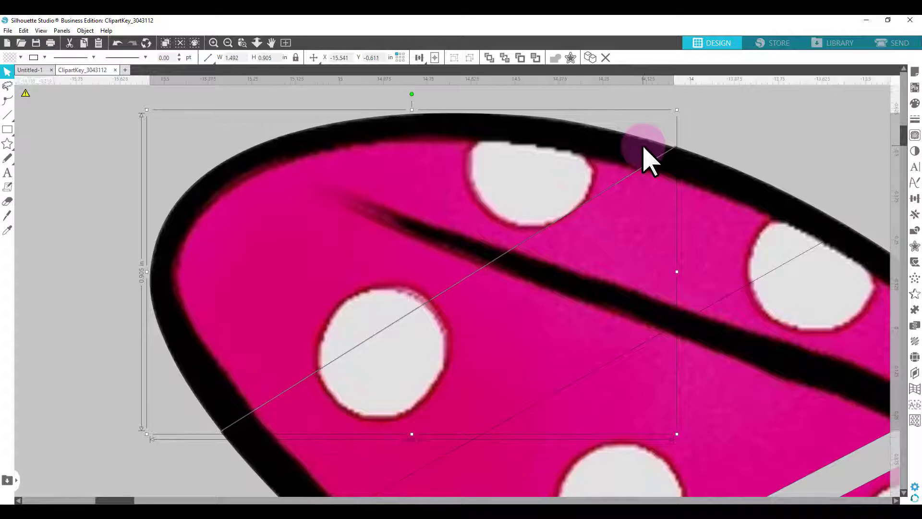
key("Left")
key("Down")
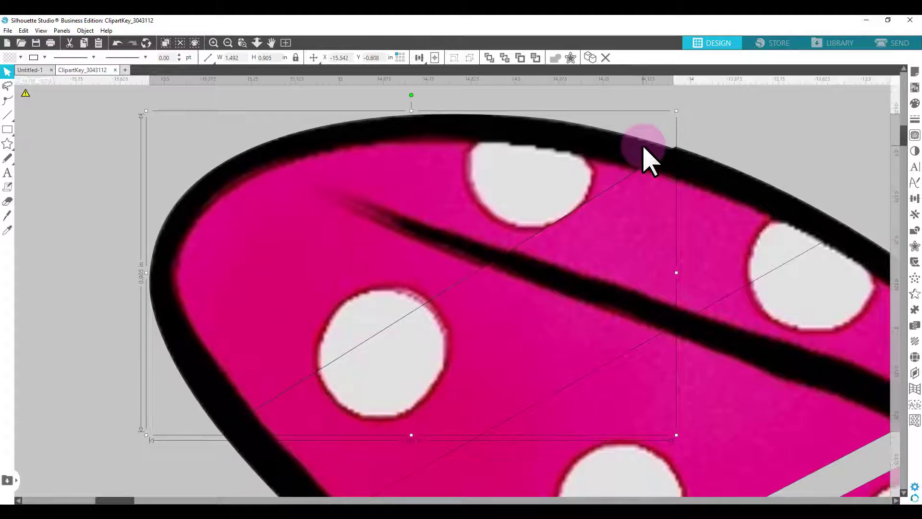
left_click(694, 140)
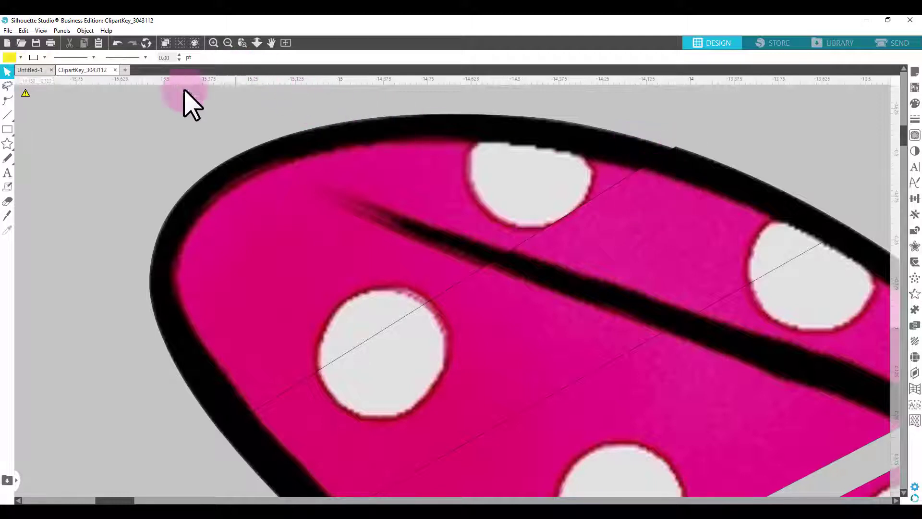
Step: Shift the right loop's two middle cut pieces slightly by hand, bringing them closer together across the 0.00 pt cut
left_click(228, 42)
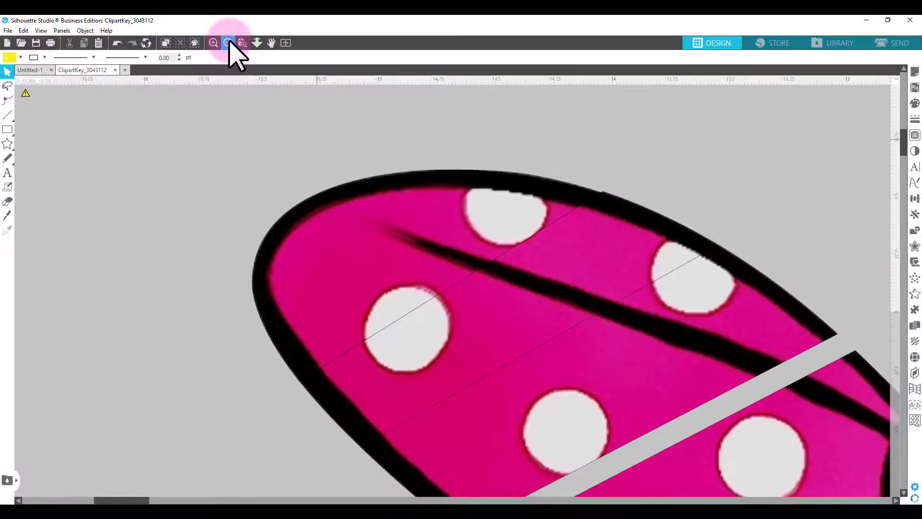
left_click(230, 45)
scroll(596, 252, "down", 1)
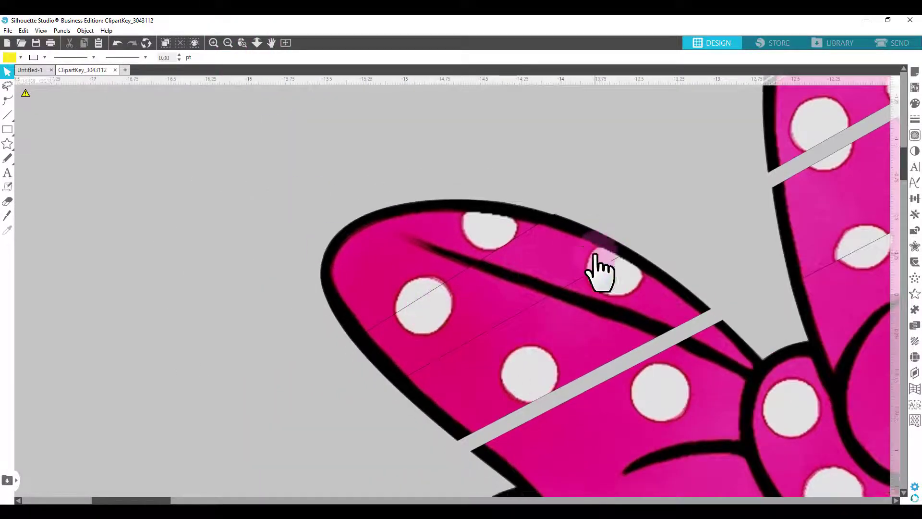
left_click_drag(124, 502, 186, 502)
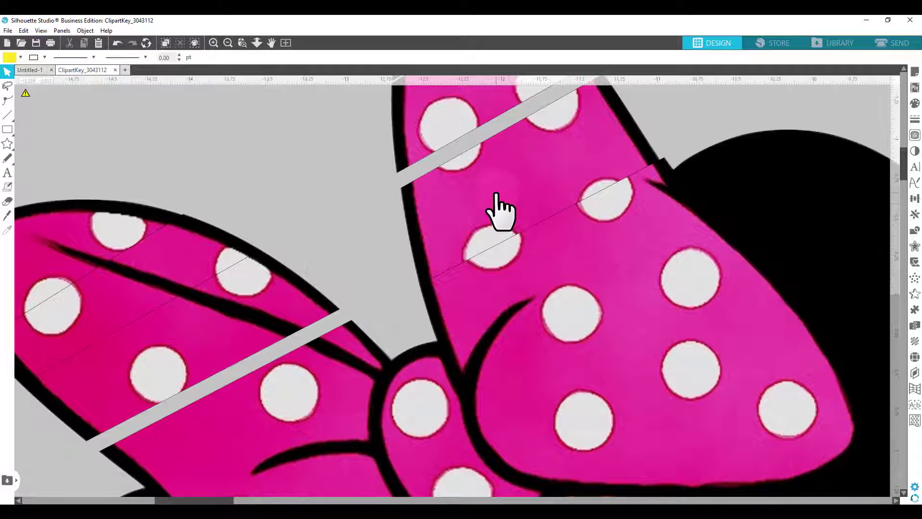
mouse_move(501, 212)
left_mouse_down()
mouse_move(492, 185)
mouse_move(504, 206)
left_mouse_up()
left_click_drag(453, 124, 458, 138)
scroll(526, 217, "up", 1)
left_click_drag(500, 230, 495, 220)
left_click(380, 262)
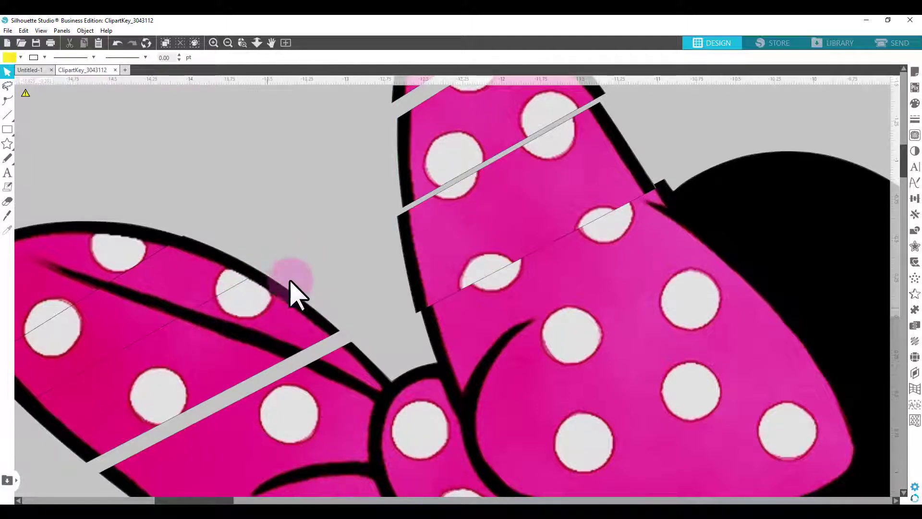
Step: Move the left loop's piece between the second and third cuts slightly toward the thick cut, to X -15.070, Y -0.237 in
scroll(312, 295, "down", 2)
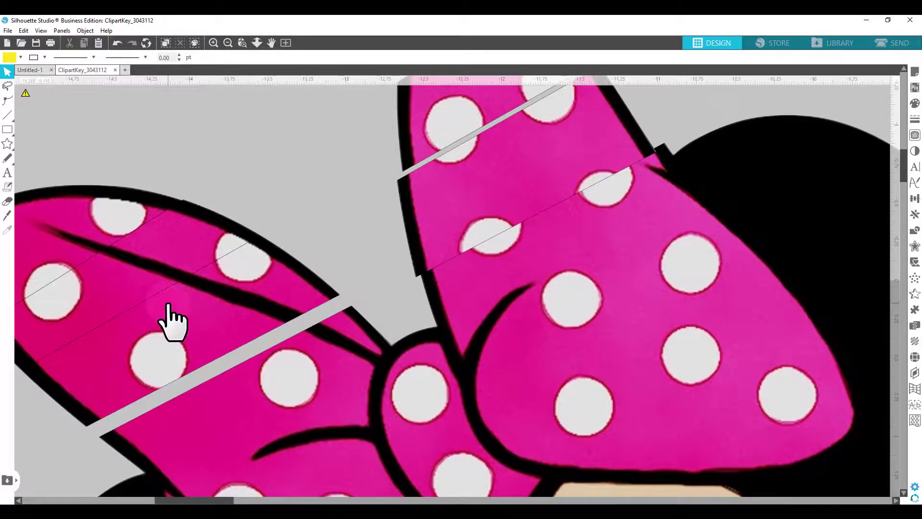
left_click_drag(213, 291, 224, 296)
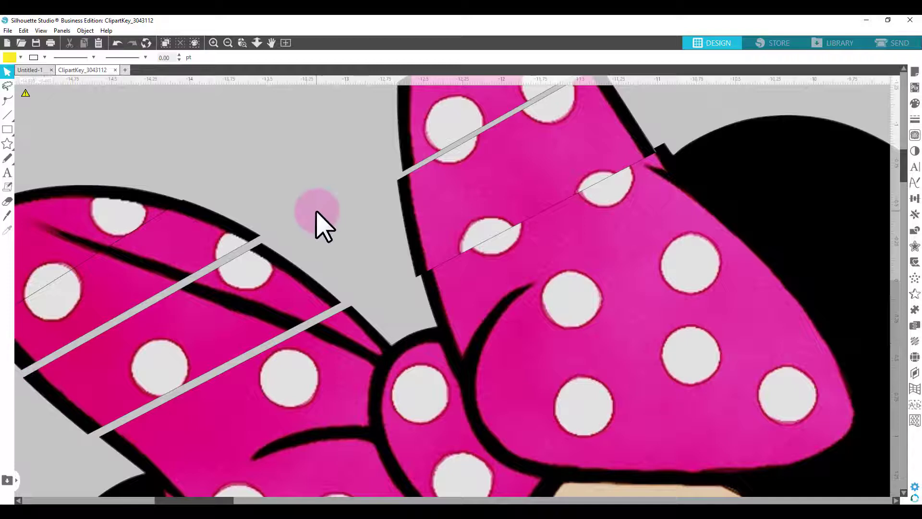
left_click(222, 319)
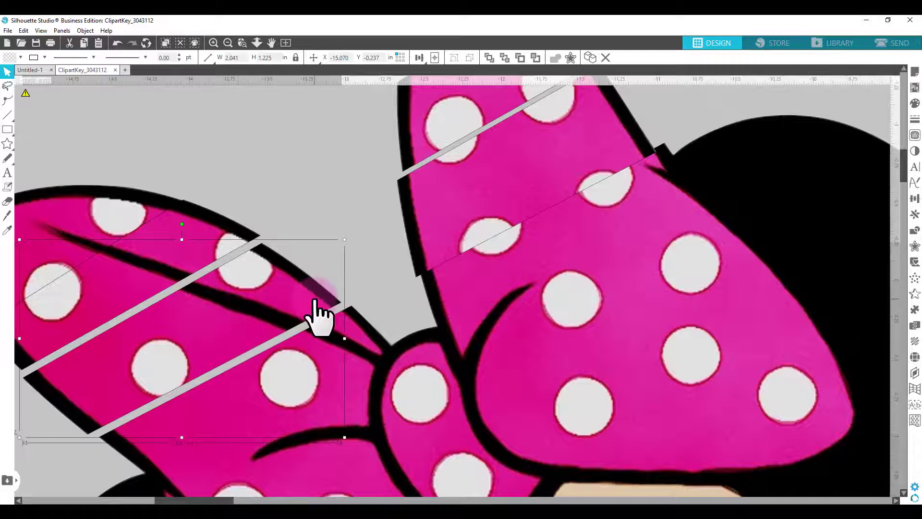
Step: Nudge the left loop's piece between the second and third cuts up against its outer neighbour, to X -15.079, Y -0.287 in, and deselect it
key("Up")
key("Up")
key("Up")
key("Up")
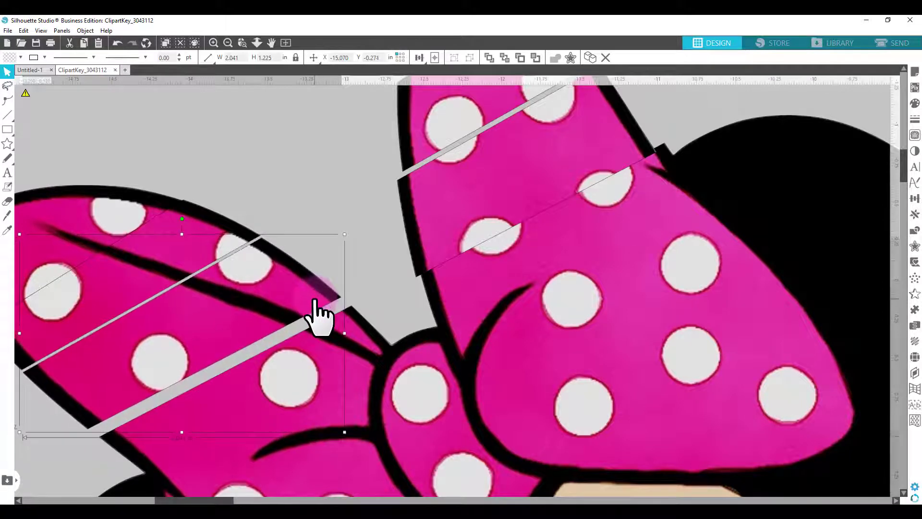
key("Up")
key("Up")
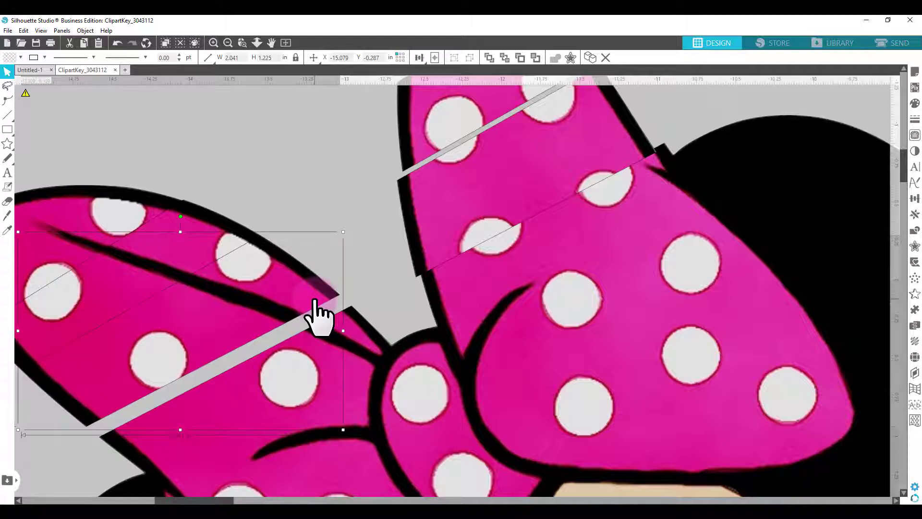
left_click(298, 237)
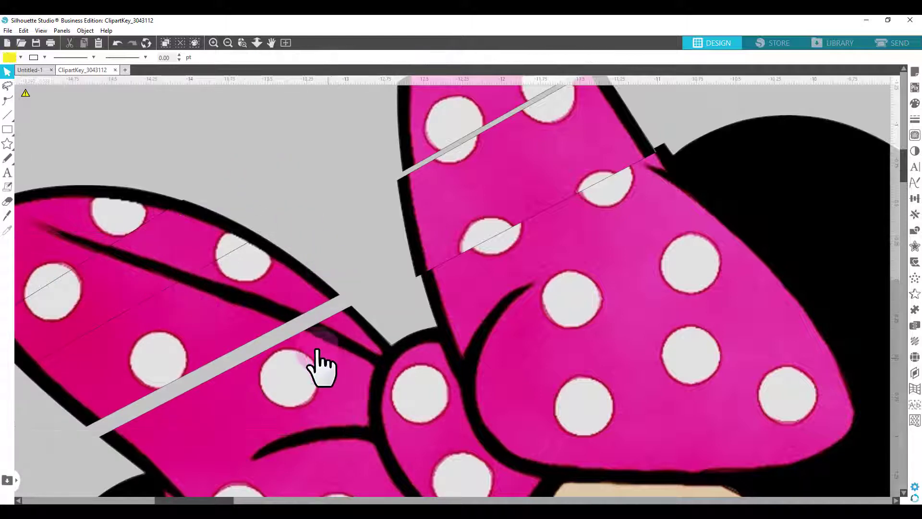
Step: Select the main Minnie Mouse body and nudge it toward the left loop's cut pieces, to X -17.351, Y -1.412 in
left_click_drag(88, 158, 233, 254)
left_click(326, 262)
left_click(349, 341)
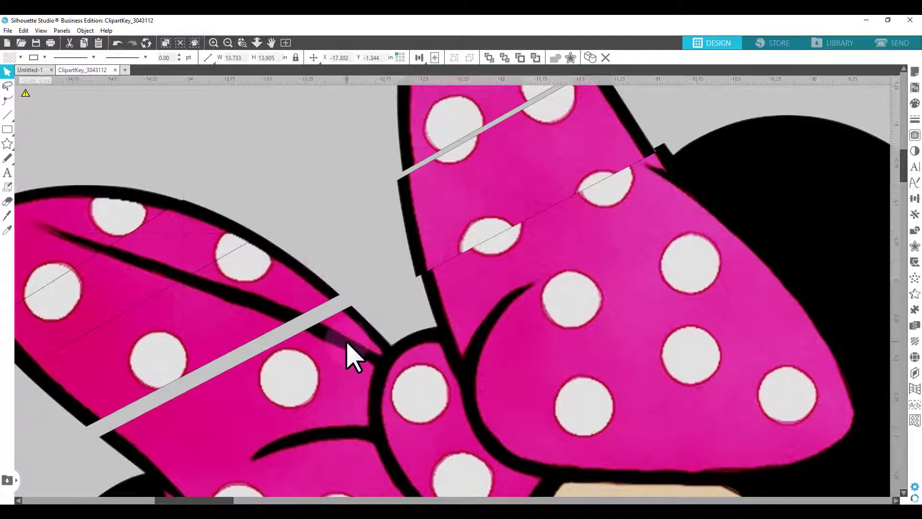
key("Up")
key("Up")
key("Up")
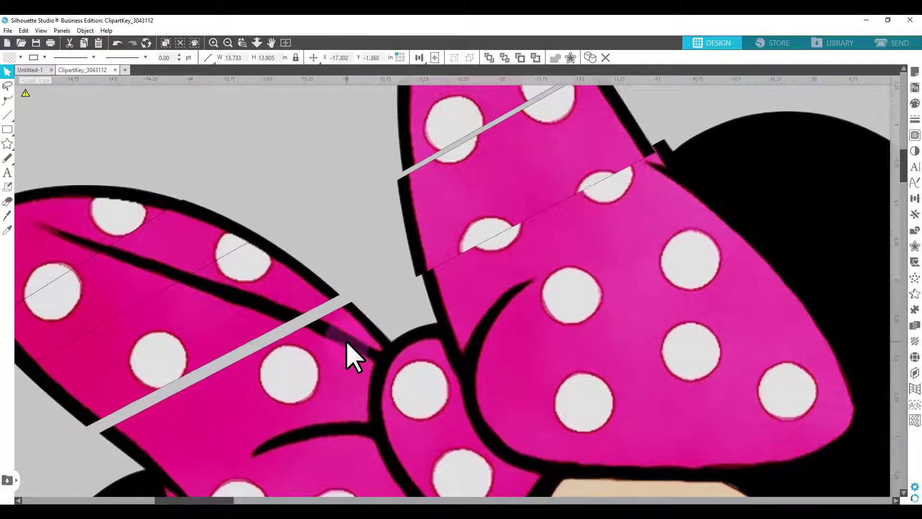
key("Up")
key("Left")
key("Left")
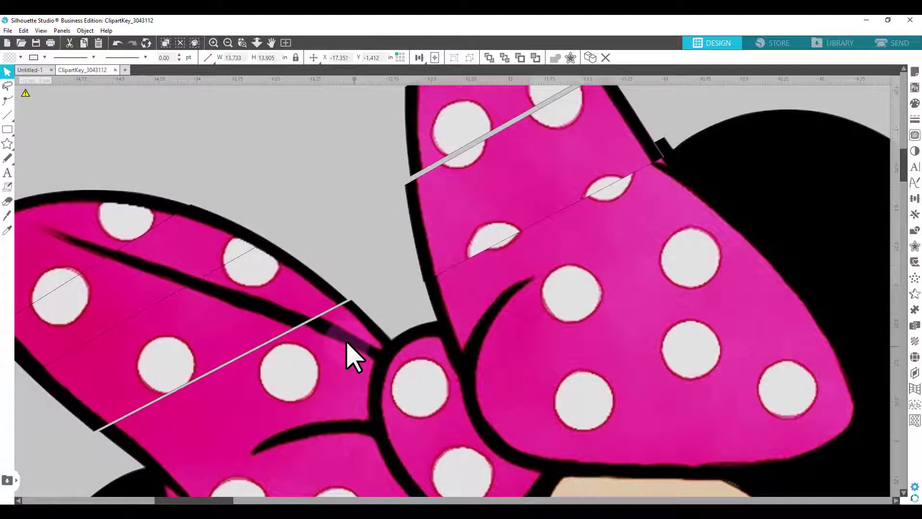
Step: Fine-tune the main body's position in small nudges across the left loop's last cut, ending at X -17.385, Y -1.412 in
key("Left")
key("Left")
key("Left")
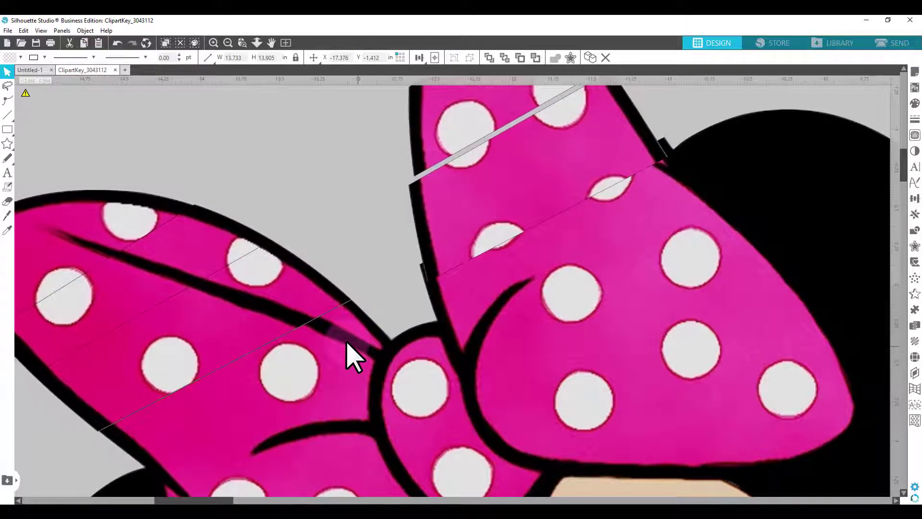
key("Left")
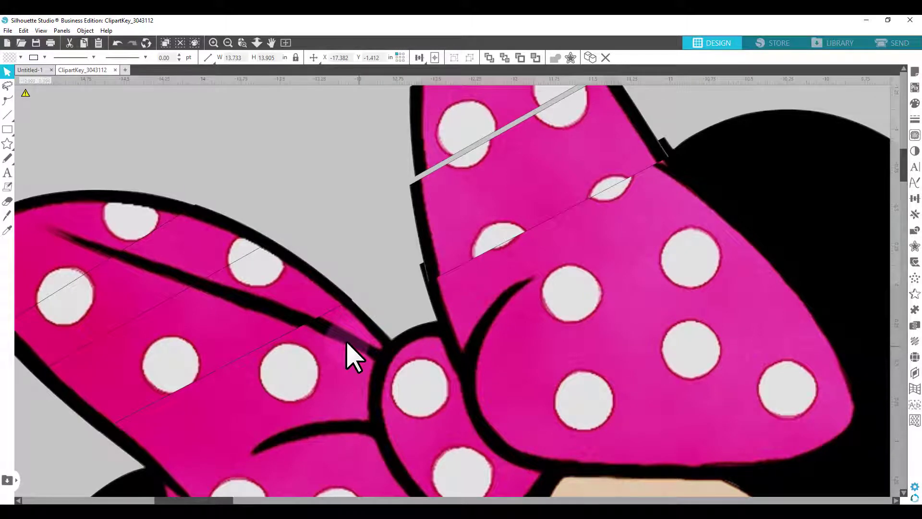
key("Down")
key("Down")
key("Left")
key("Up")
key("Down")
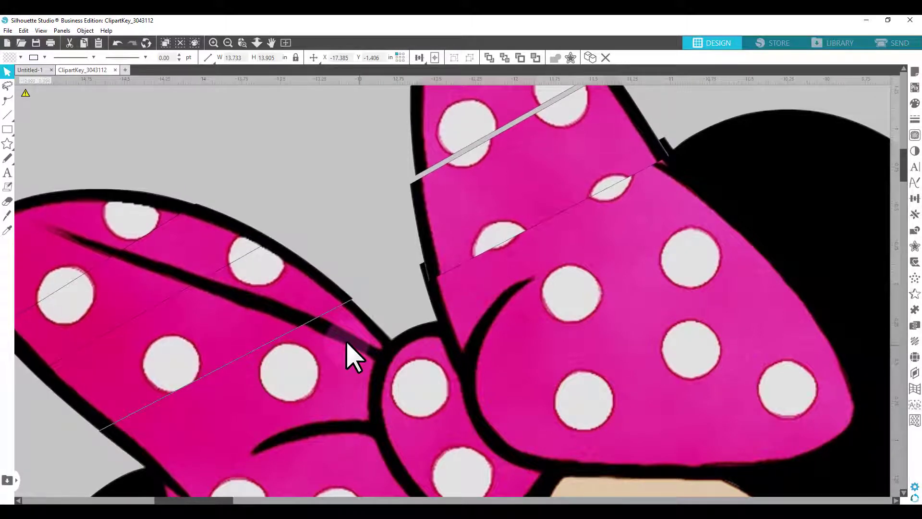
key("Down")
key("Up")
key("Down")
key("Right")
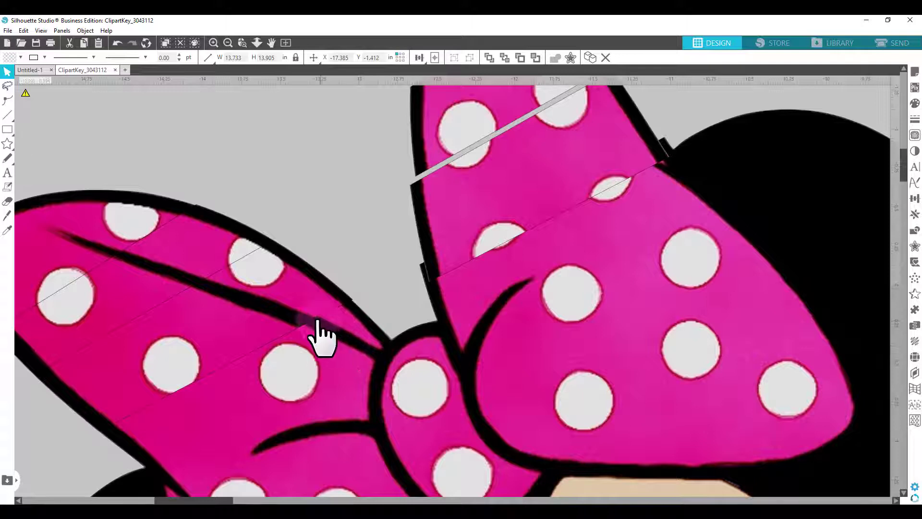
Step: Examine the realigned cuts in the left loop and check the line thickness in the Line Style settings, closing them again
scroll(406, 247, "down", 3)
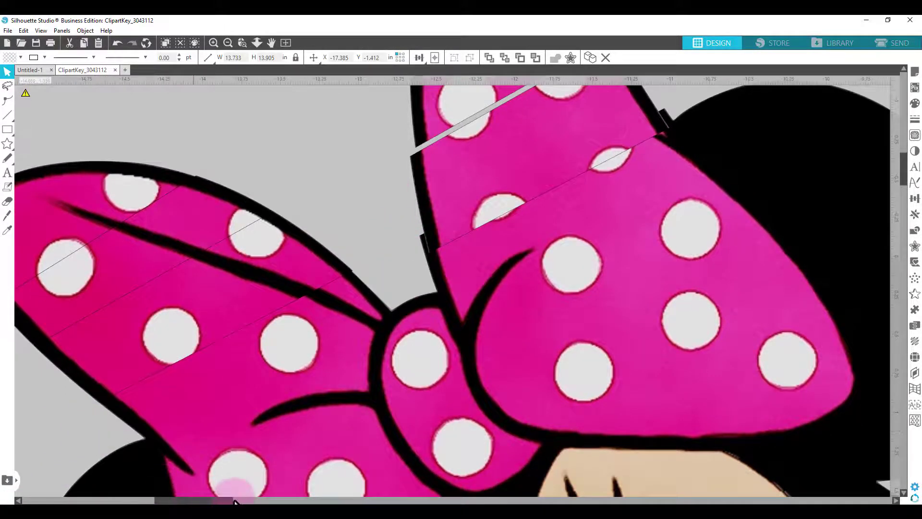
left_click_drag(229, 502, 216, 500)
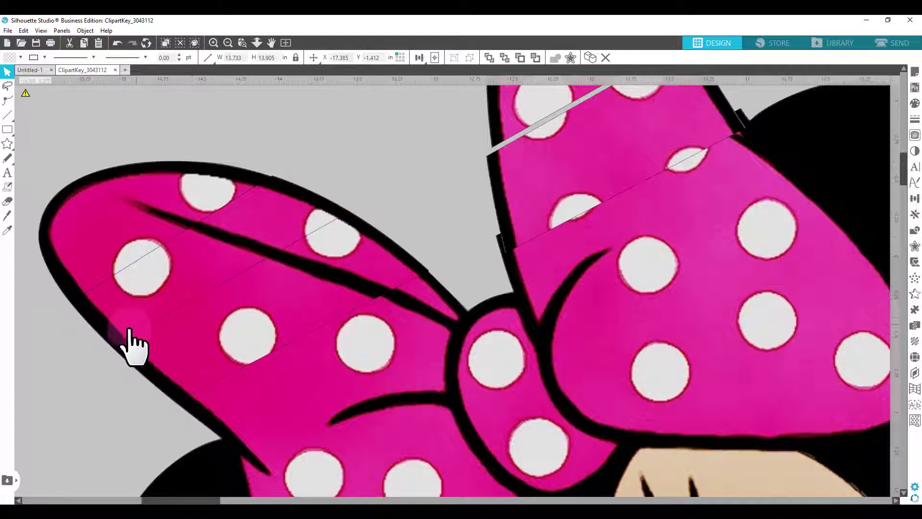
left_click(914, 120)
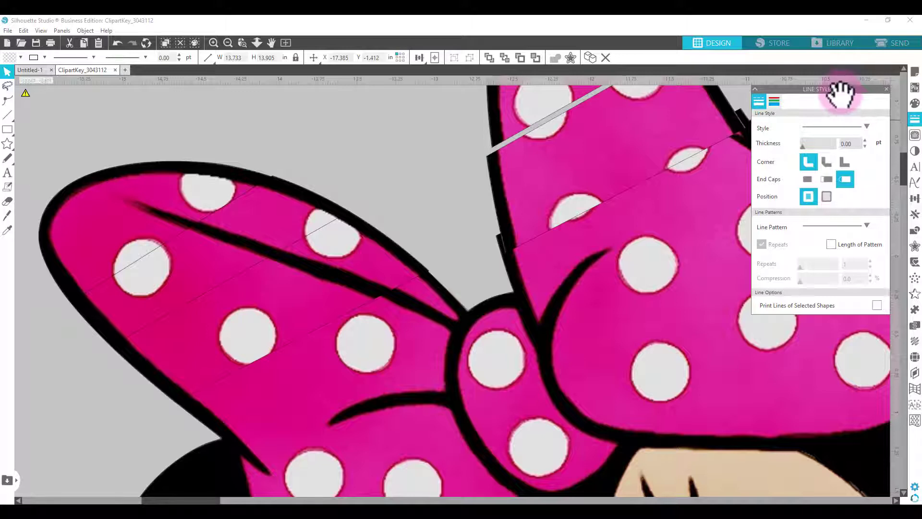
left_click_drag(841, 91, 520, 106)
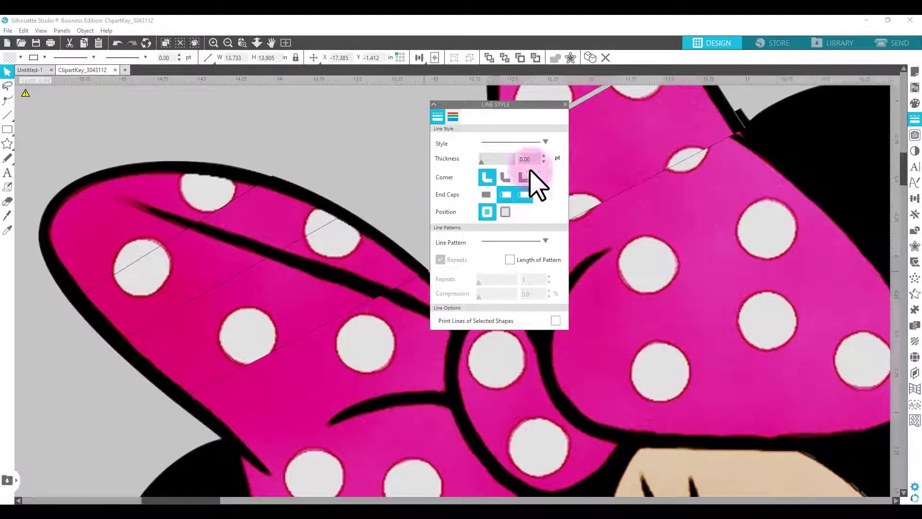
left_click(565, 104)
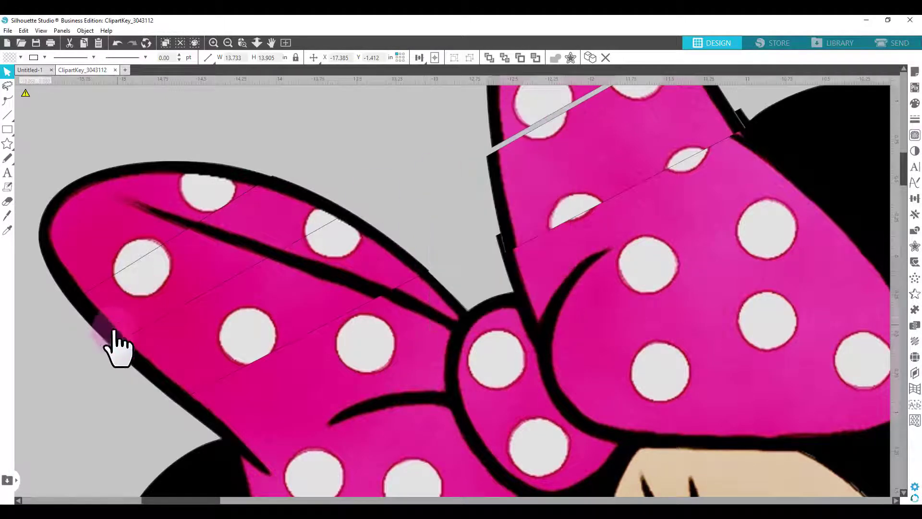
left_click(328, 235)
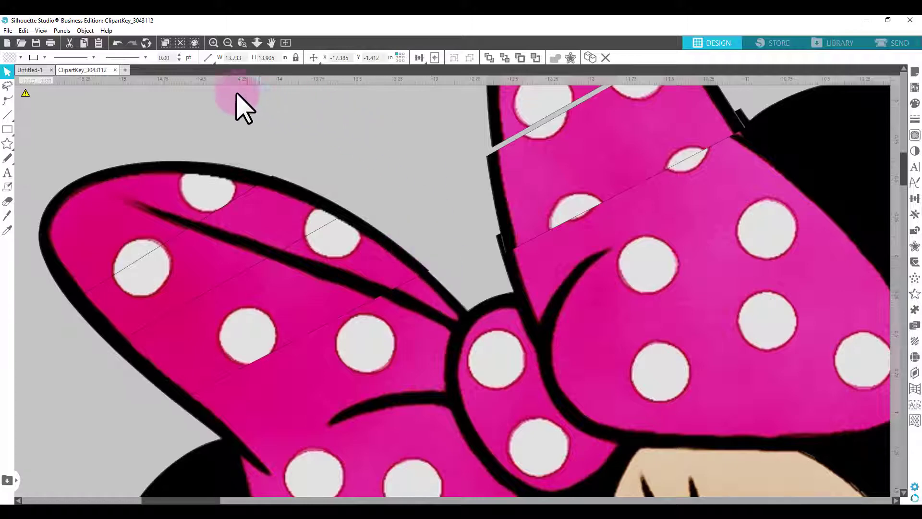
Step: Select all the cut pieces of the Minnie Mouse image and delete them
left_click(229, 43)
left_click(228, 42)
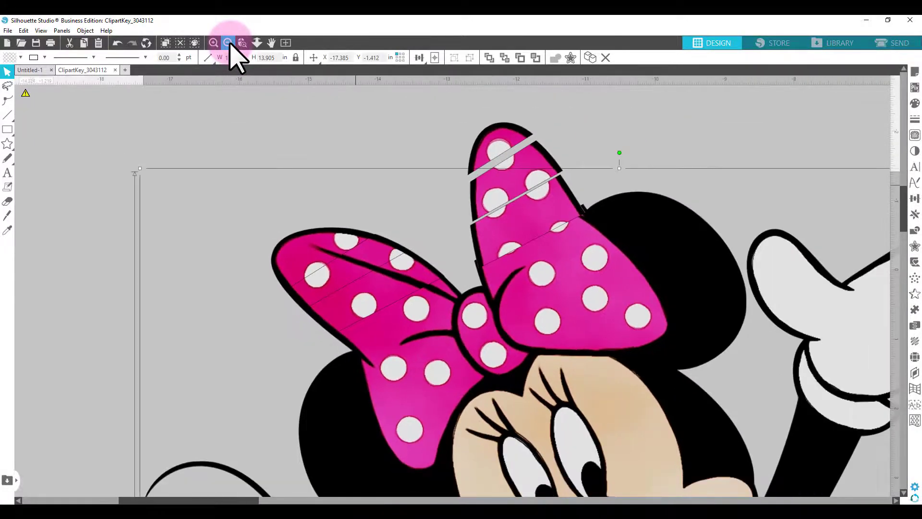
left_click(228, 43)
left_click(228, 43)
left_click(228, 43)
left_click(228, 43)
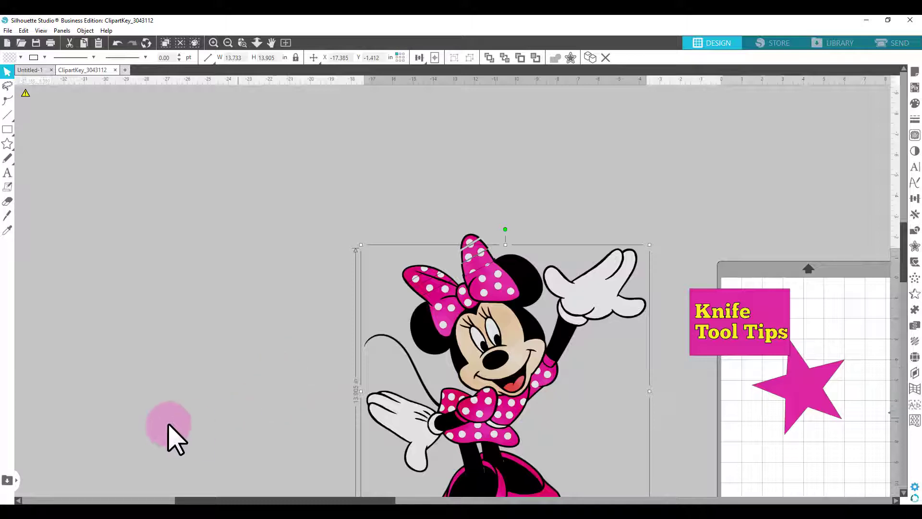
left_click(29, 418)
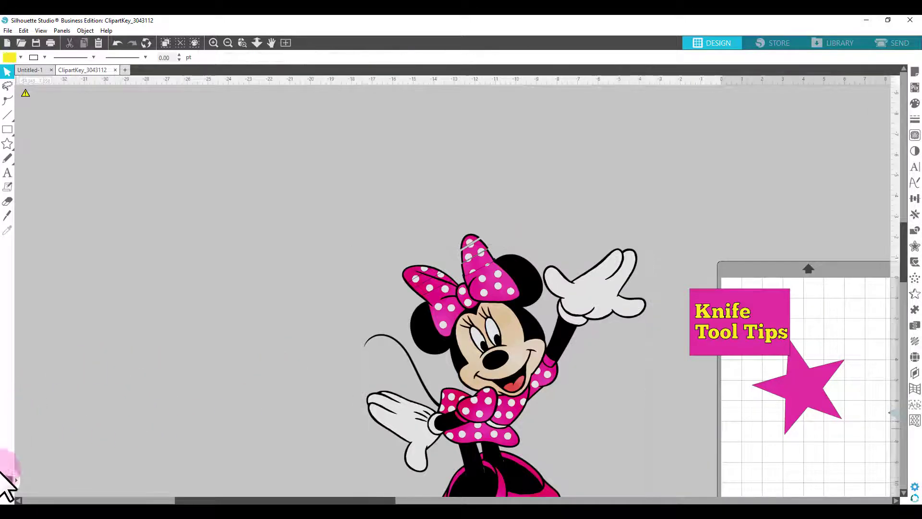
scroll(240, 457, "down", 3)
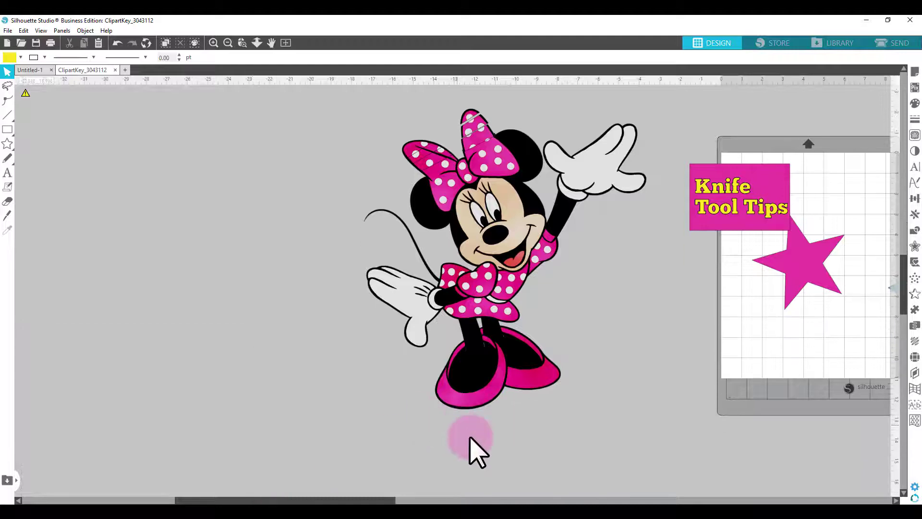
left_click(528, 331)
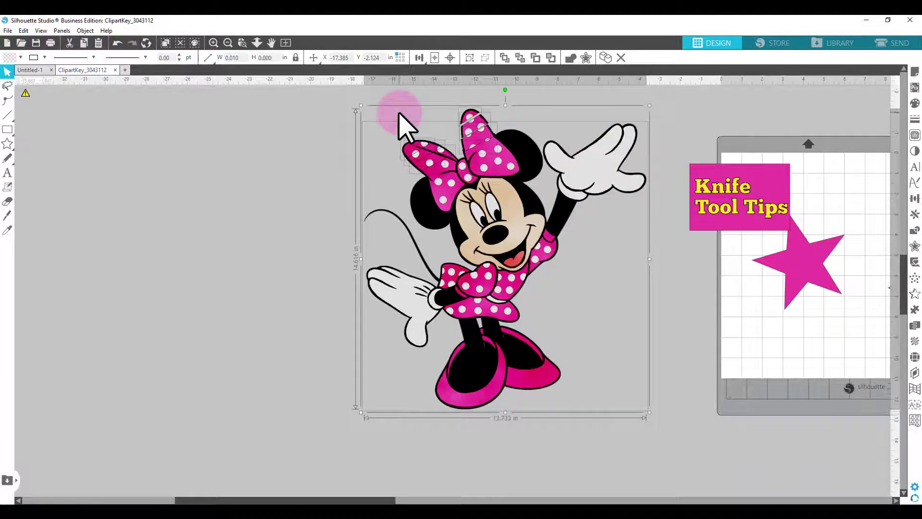
key("Delete")
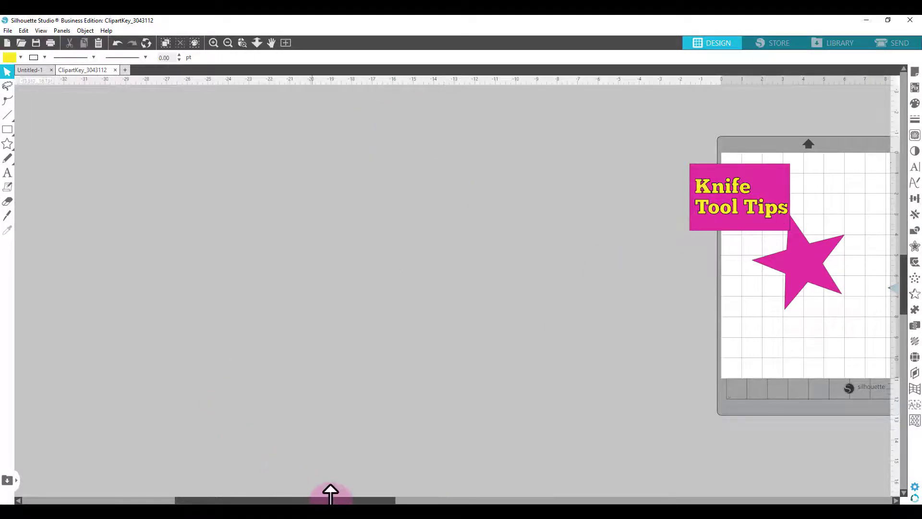
Step: Move the blue star to the empty area beside the mat and enlarge it to about 14.15 by 14.66 in
left_click_drag(331, 500, 419, 499)
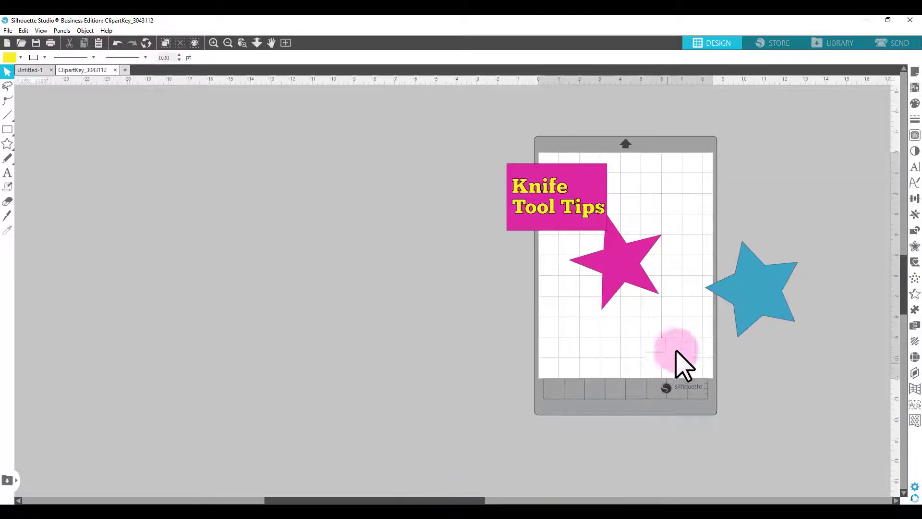
left_click_drag(756, 300, 284, 242)
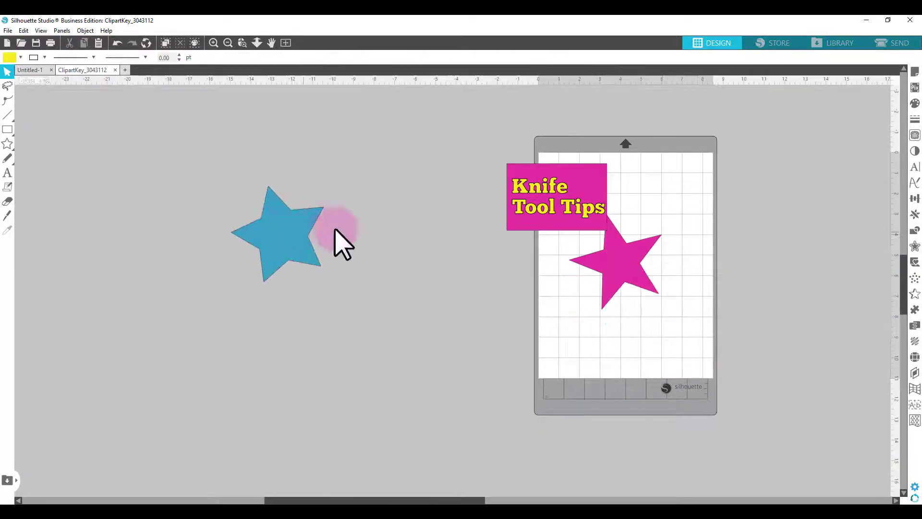
left_click(281, 257)
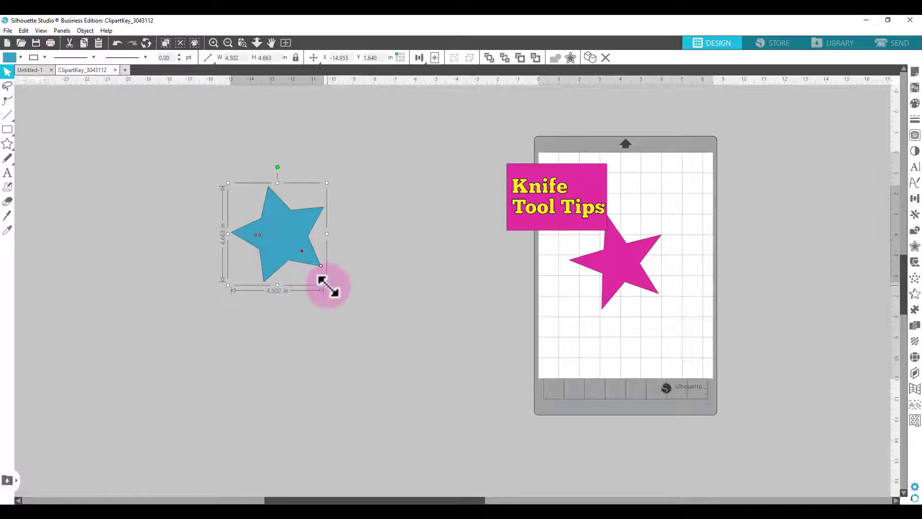
left_click_drag(329, 287, 419, 379)
left_click_drag(365, 321, 326, 268)
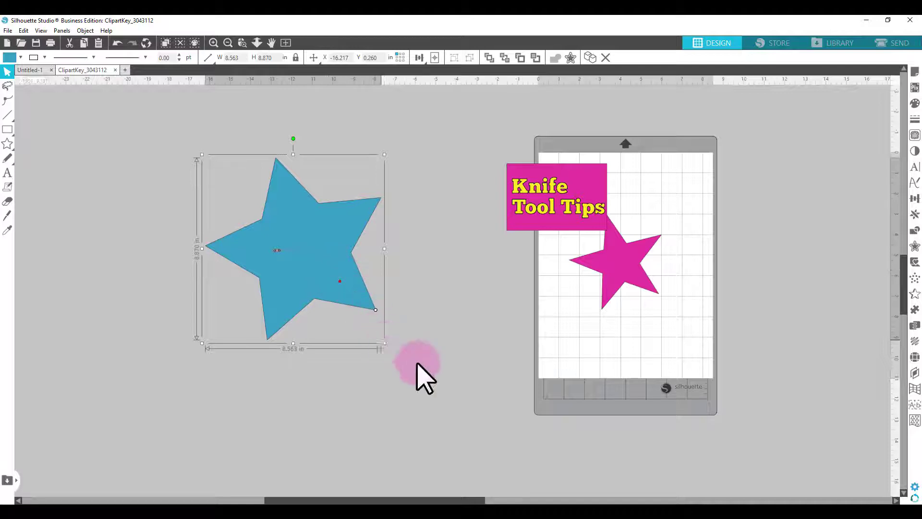
left_click_drag(417, 367, 510, 458)
left_click_drag(422, 319, 381, 295)
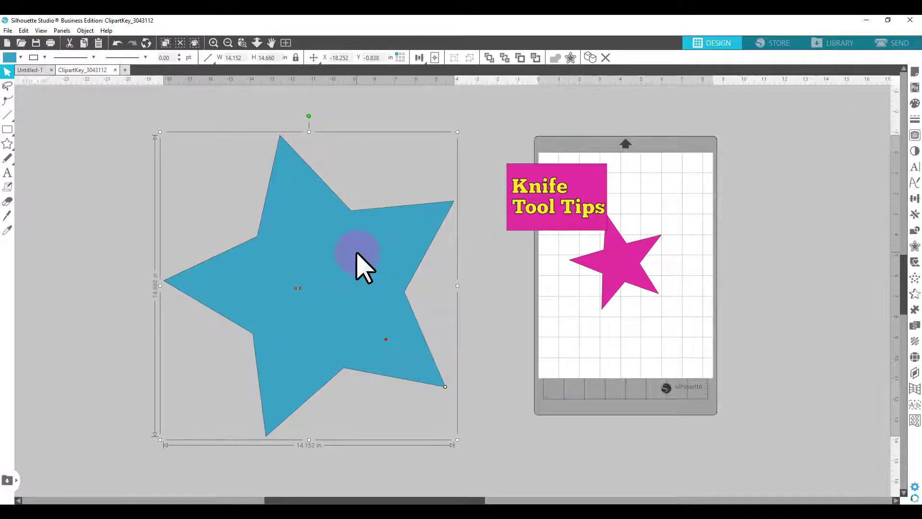
Step: Create a 0.125 in offset with rounded corners around the blue star
left_click(915, 246)
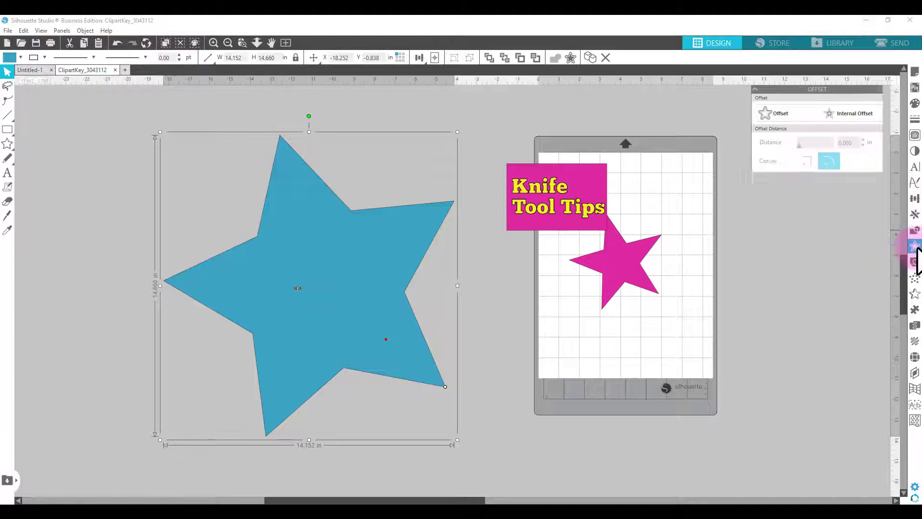
left_click(782, 113)
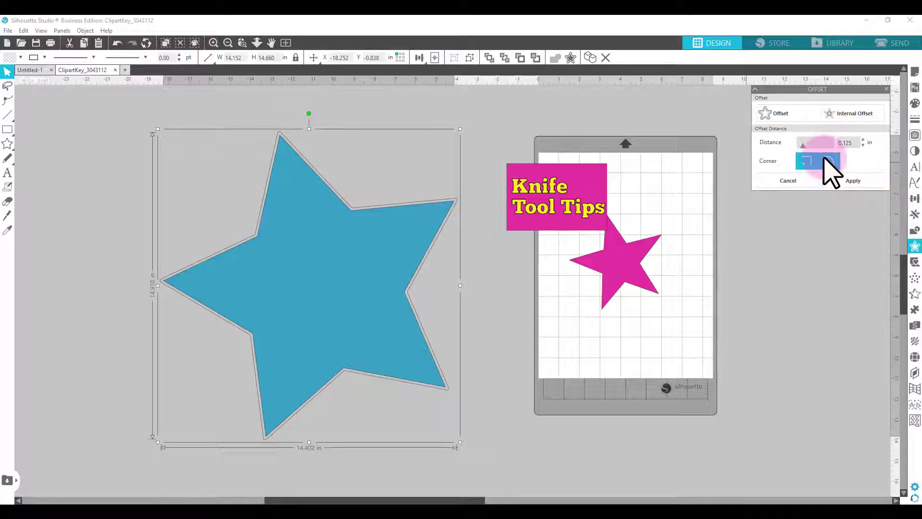
left_click(242, 43)
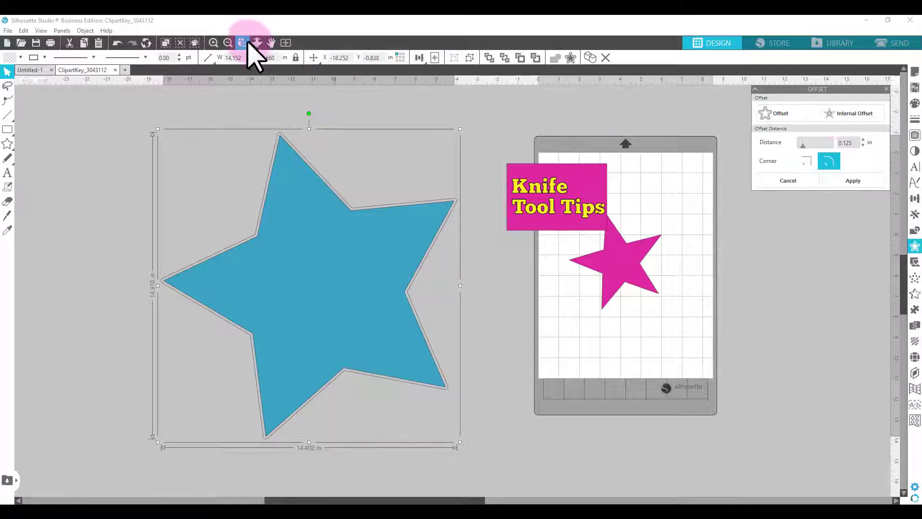
left_click_drag(261, 117, 323, 154)
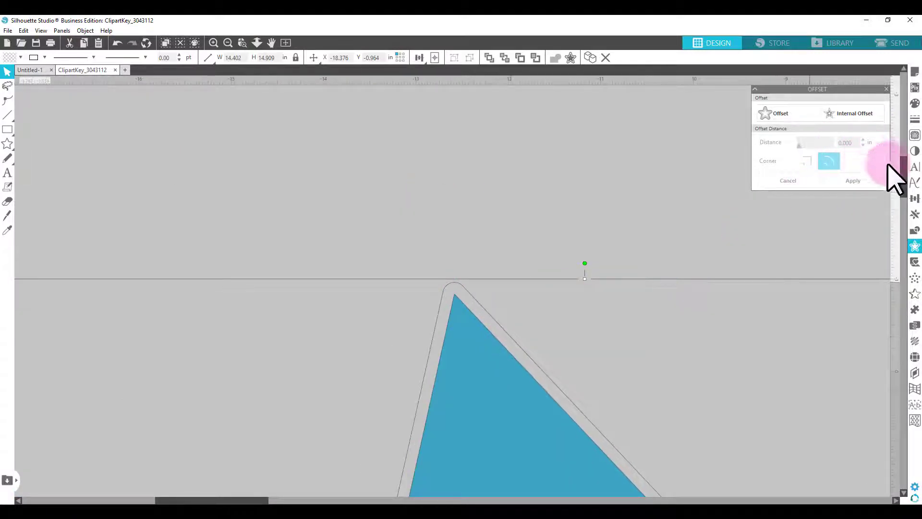
left_click(840, 114)
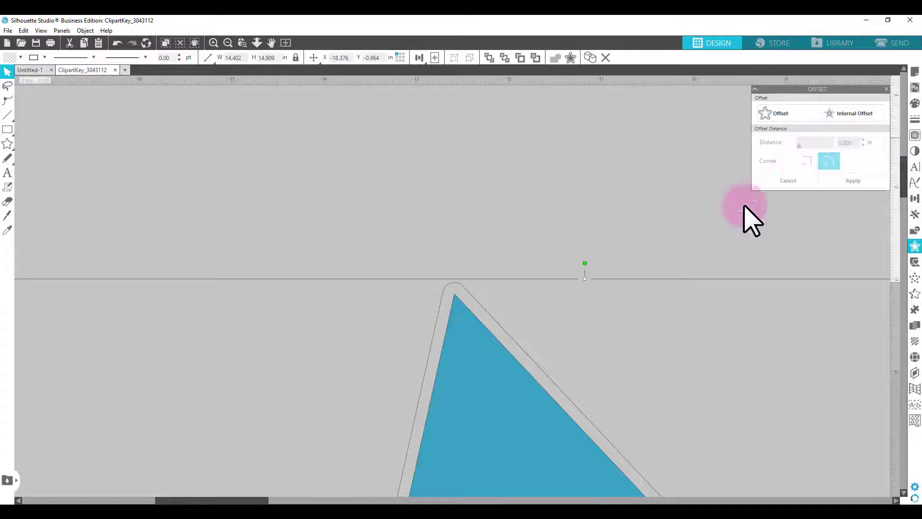
Step: Reposition the bare blue star slightly and recreate its 0.125 in rounded-corner offset
left_click_drag(509, 286, 436, 254)
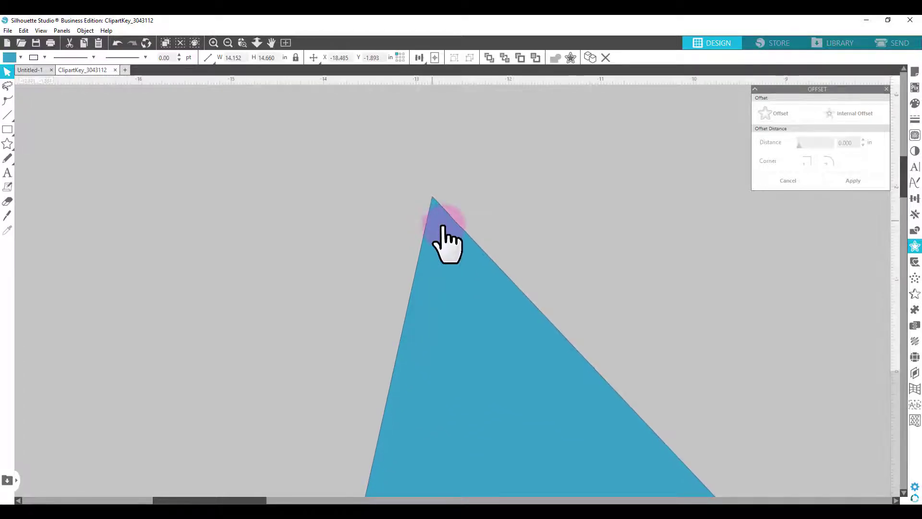
left_click(445, 242)
left_click(765, 114)
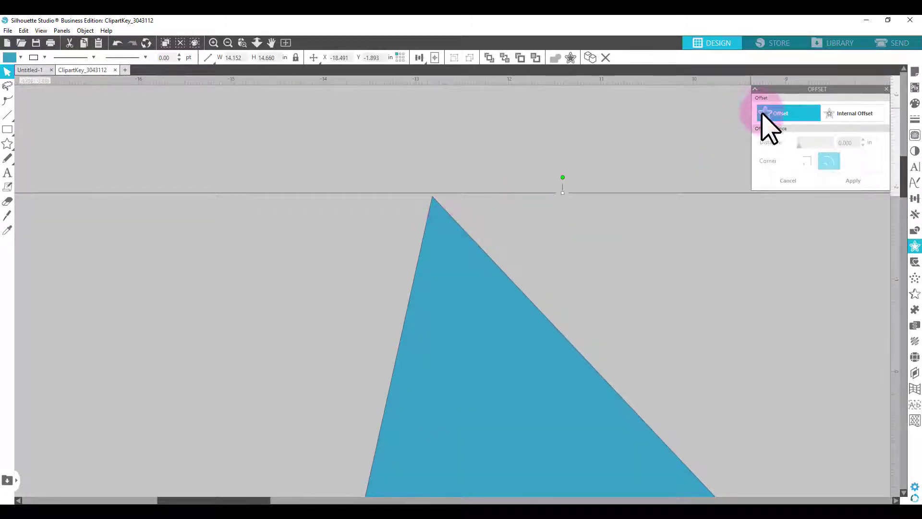
left_click(831, 162)
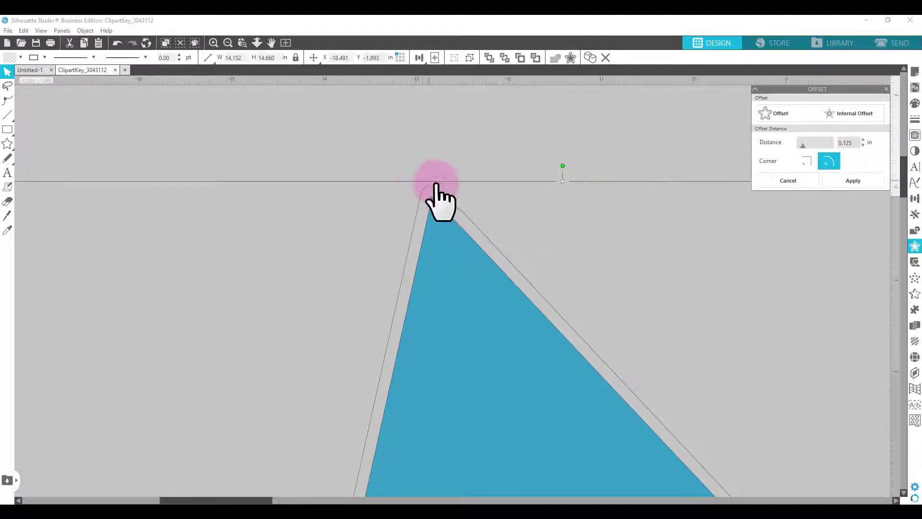
left_click(798, 164)
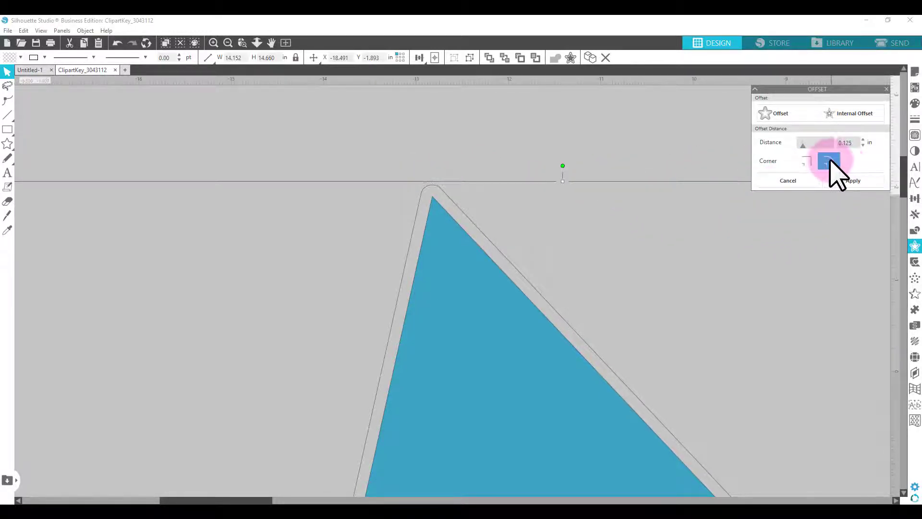
Step: Change the line colour of the offset outline around the blue star to red
left_click(228, 42)
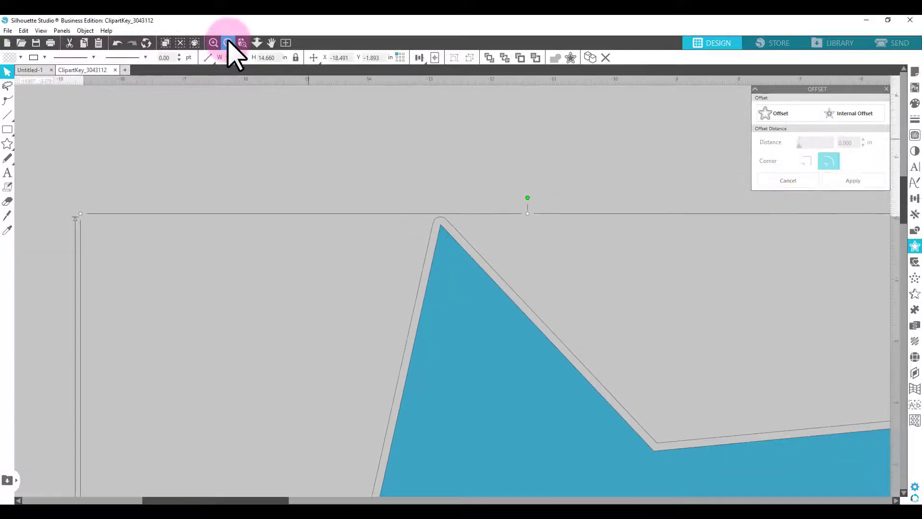
left_click(228, 42)
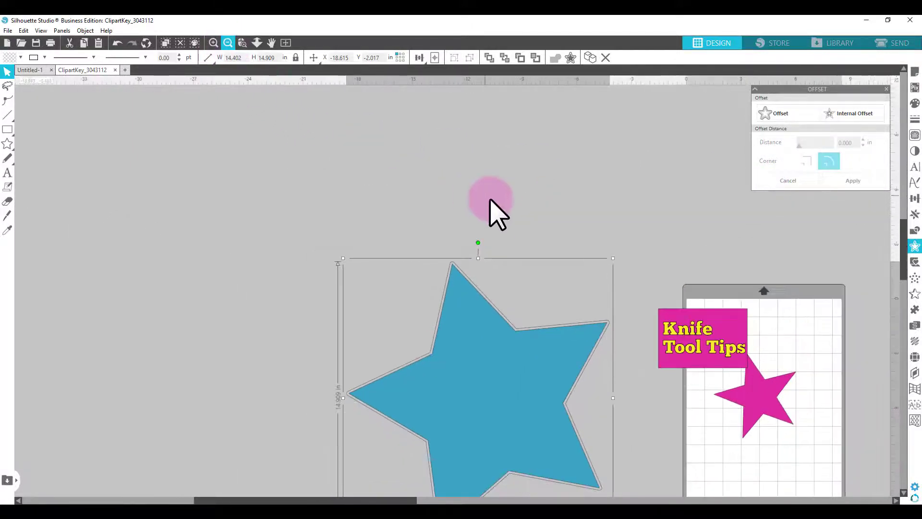
scroll(507, 202, "down", 5)
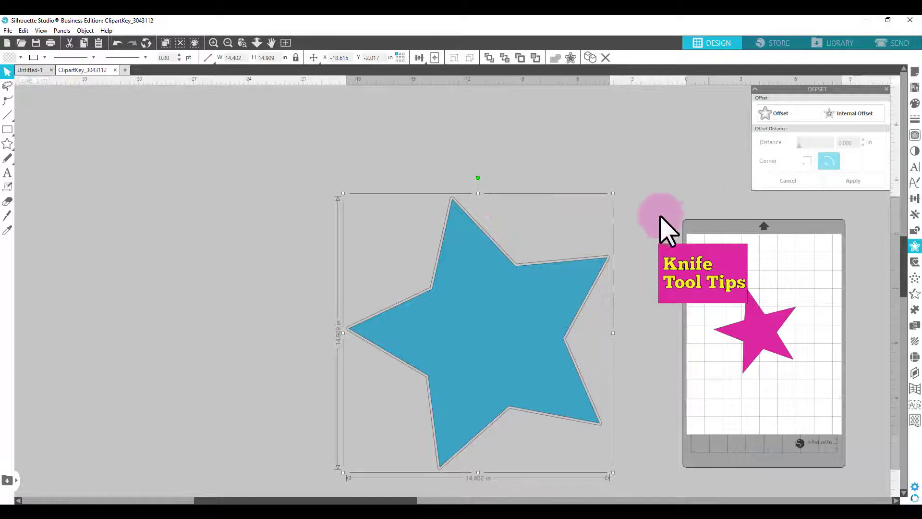
left_click(419, 437)
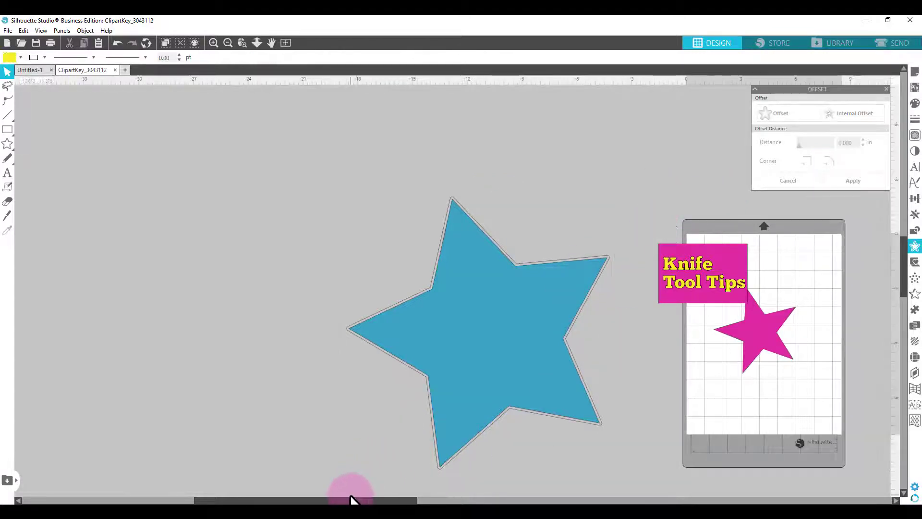
left_click_drag(346, 502, 395, 499)
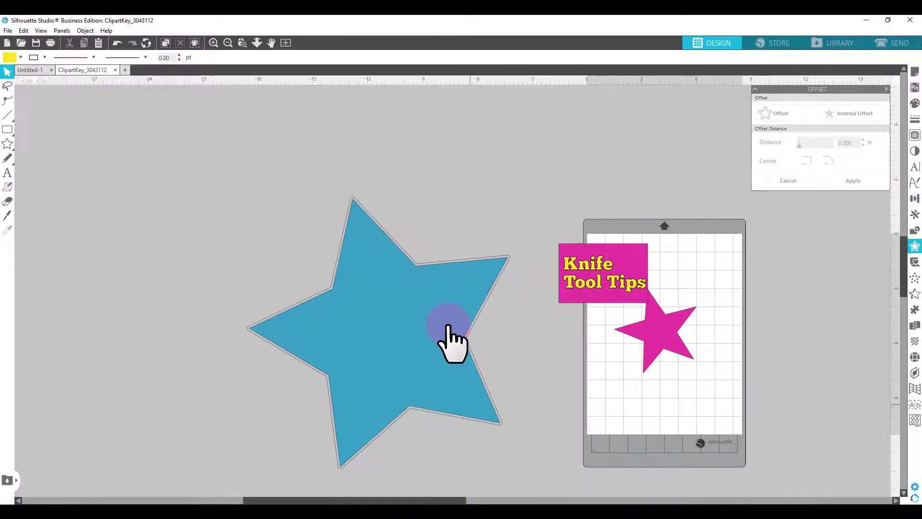
left_click(448, 263)
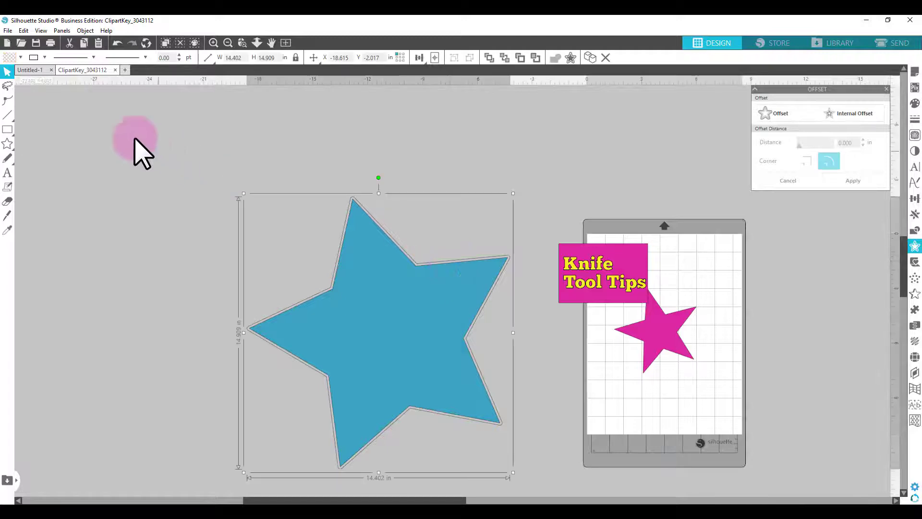
left_click(33, 57)
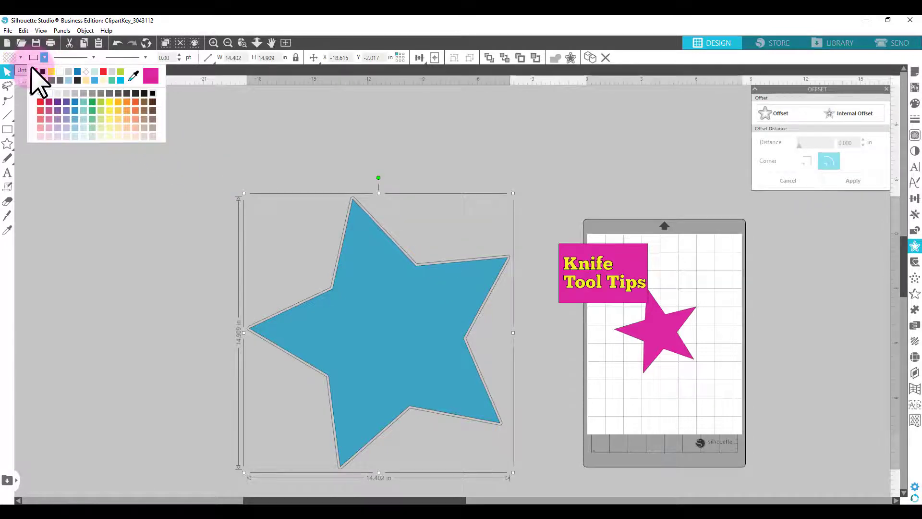
left_click(41, 102)
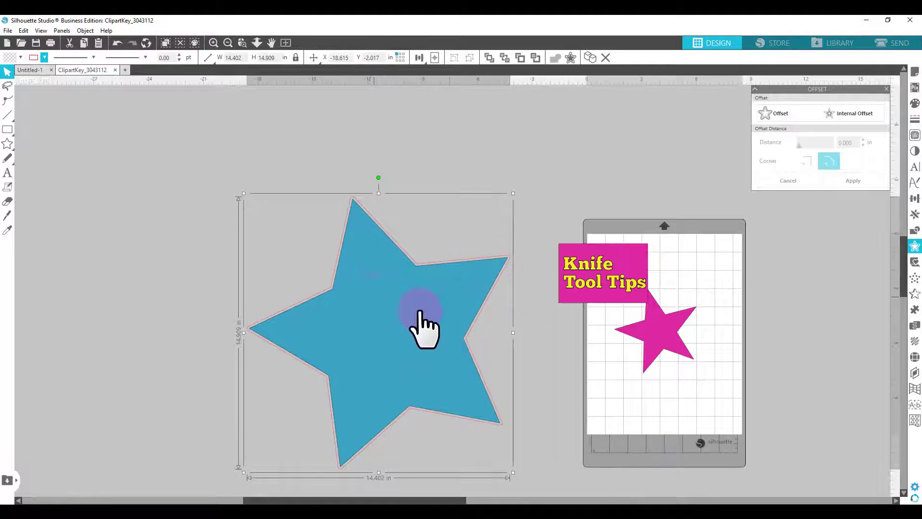
Step: Change the blue star's line colour to green and nudge the star slightly inside its offset
left_click(401, 335)
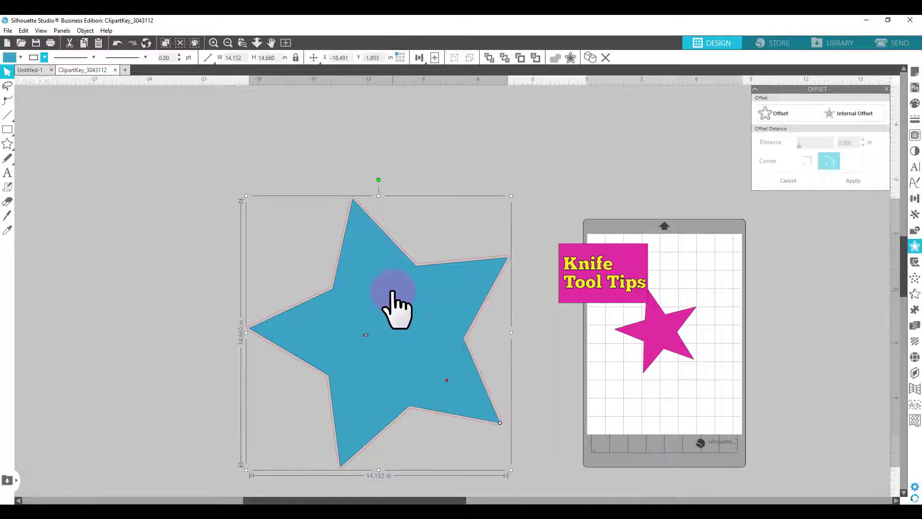
left_click(32, 57)
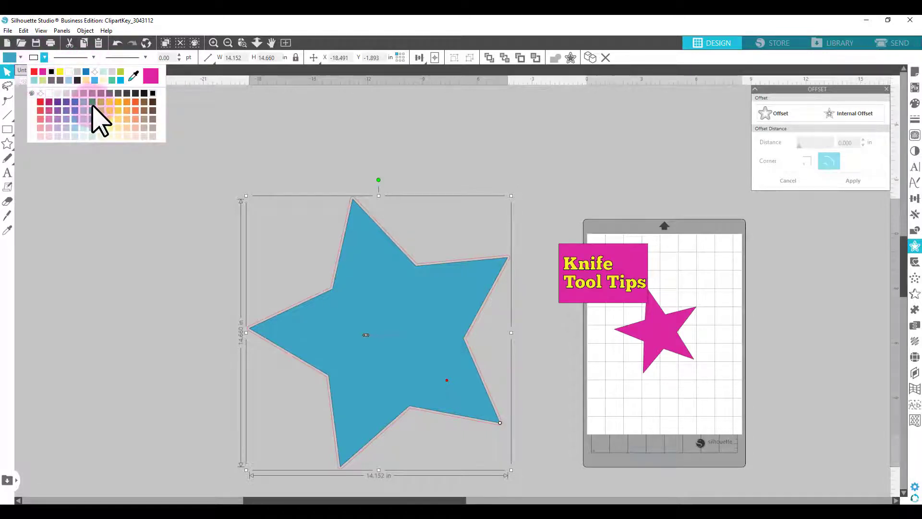
left_click(444, 166)
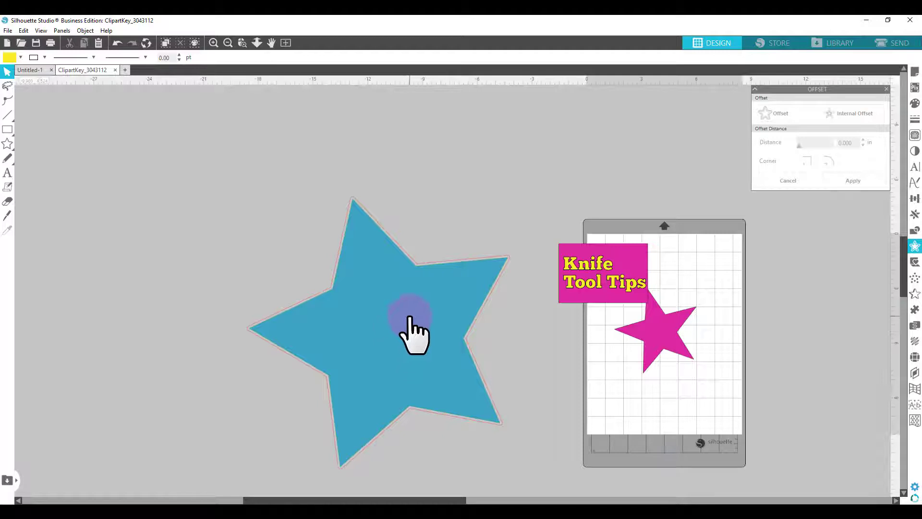
left_click(403, 294)
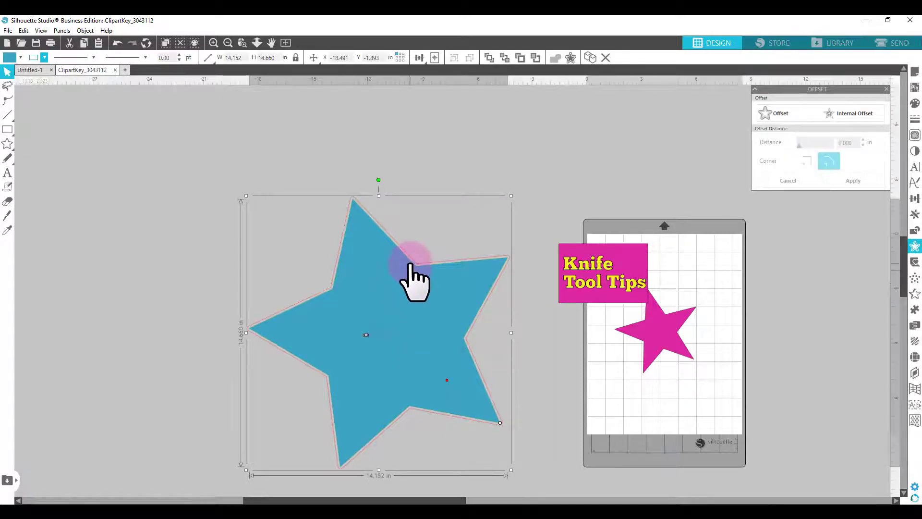
left_click(408, 266)
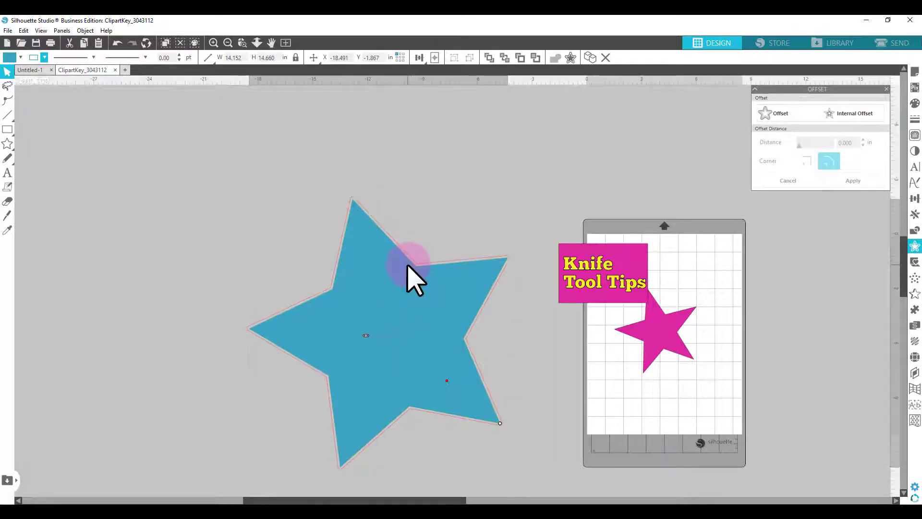
left_click(408, 265)
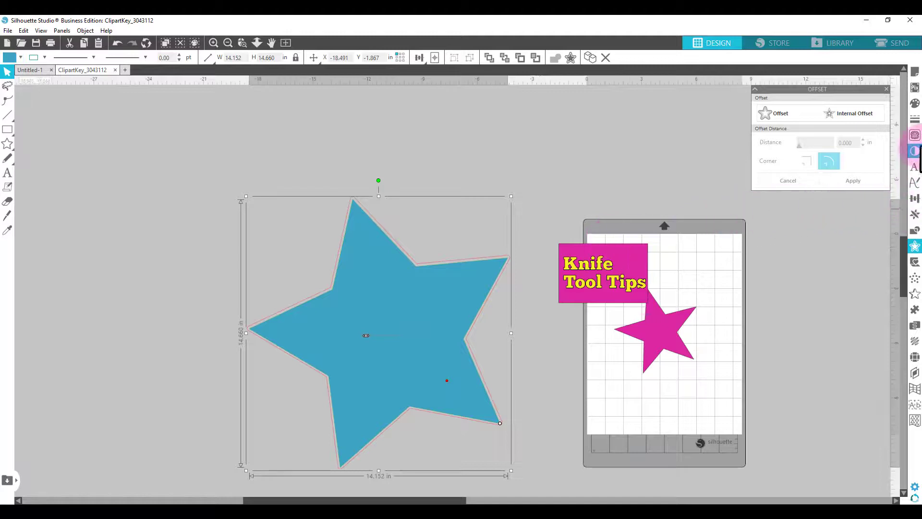
Step: Set the line style of the blue star to a dashed line
left_click(916, 119)
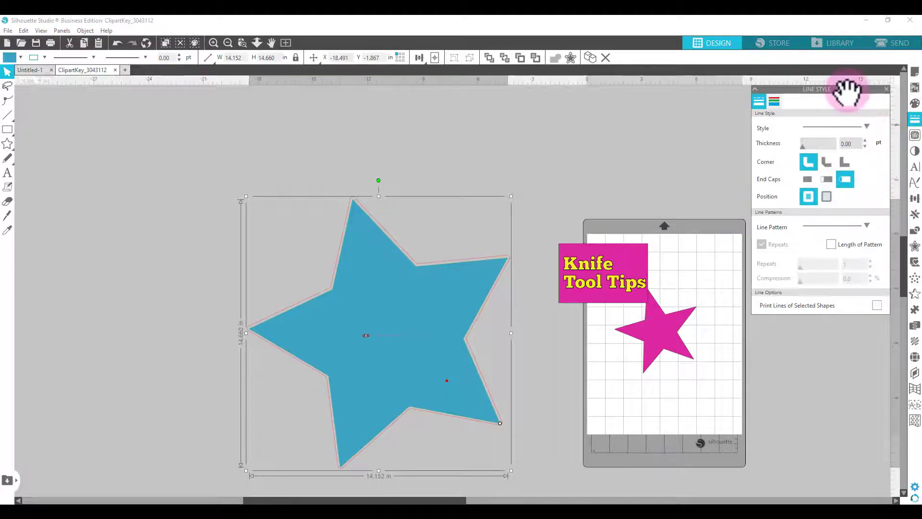
left_click_drag(845, 93, 696, 97)
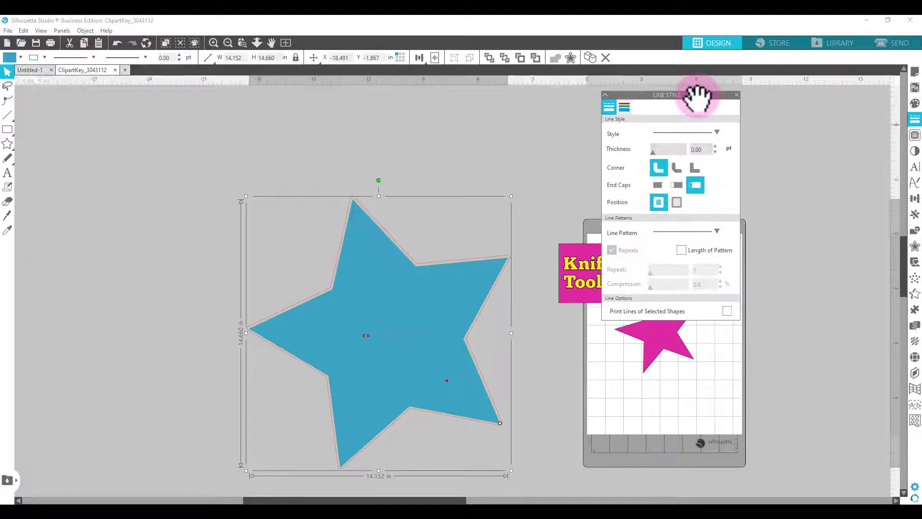
left_click(717, 132)
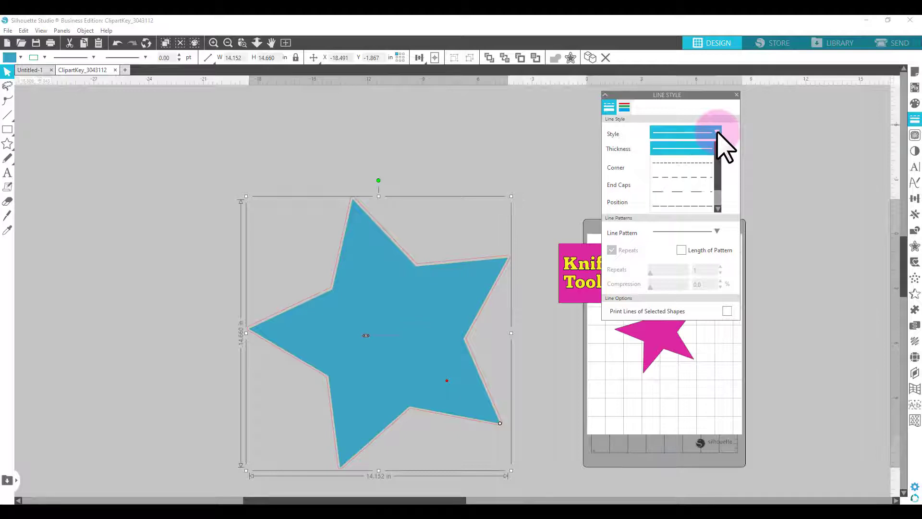
left_click(695, 177)
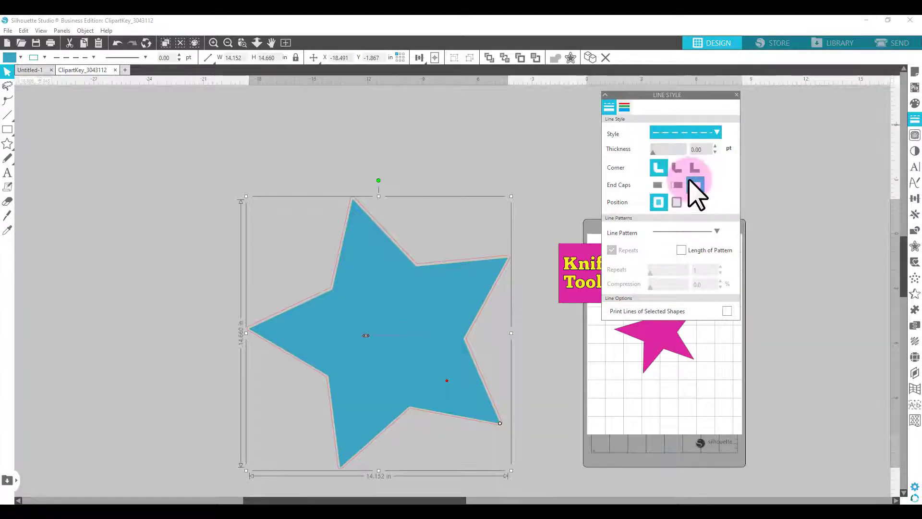
left_click(695, 185)
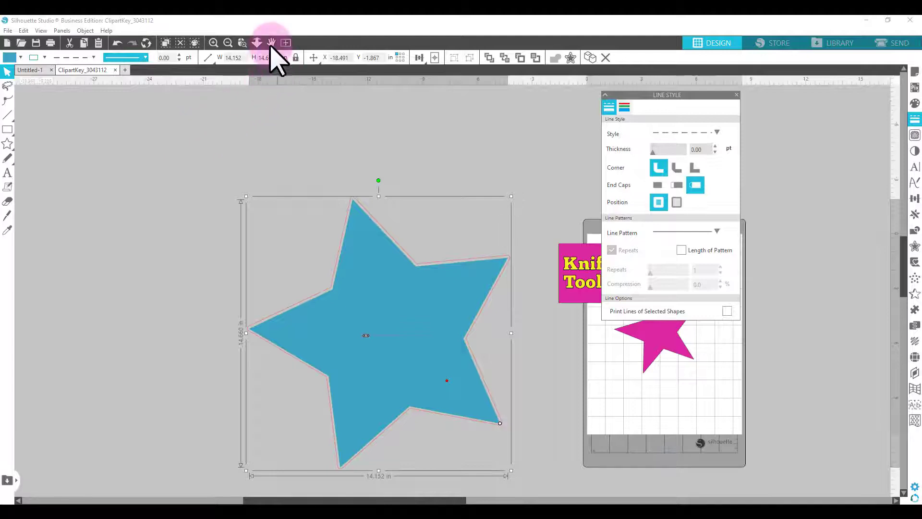
Step: Fill the large star with very light grey and shift it slightly within its red offset outline
left_click(242, 42)
left_click_drag(431, 312, 501, 348)
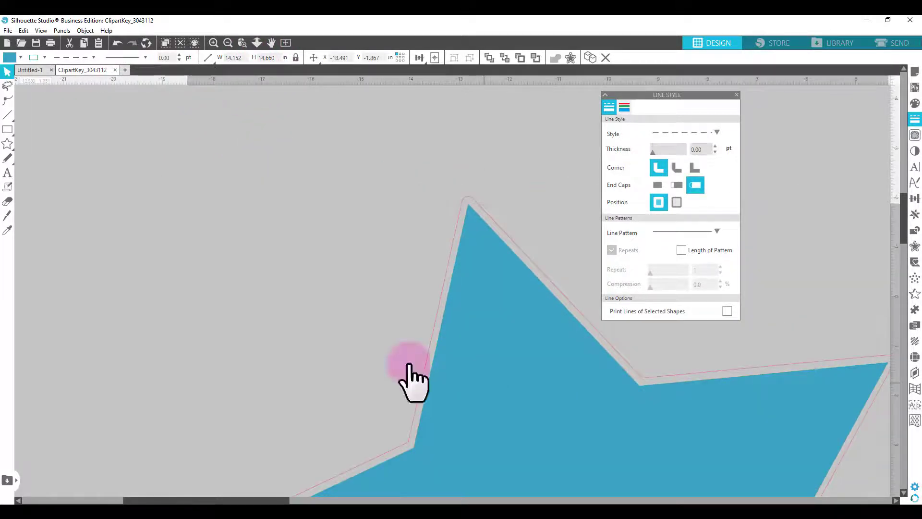
left_click(15, 57)
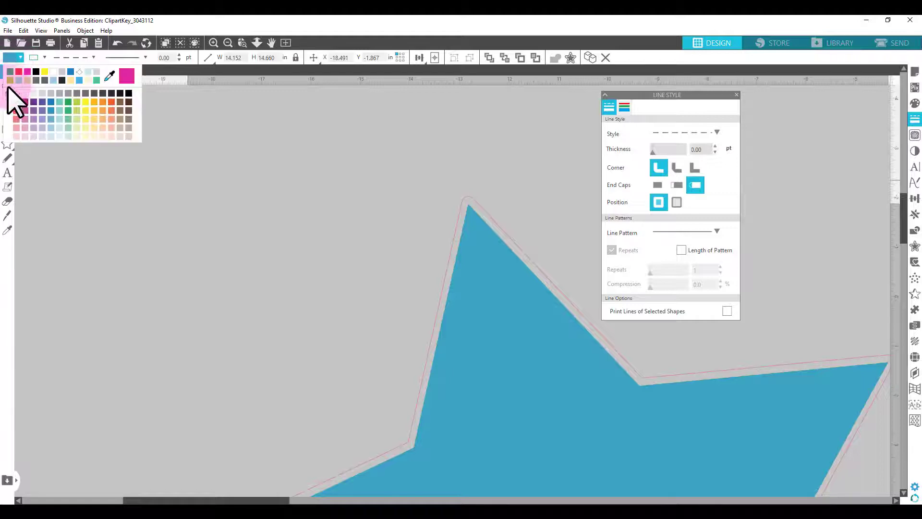
left_click(29, 95)
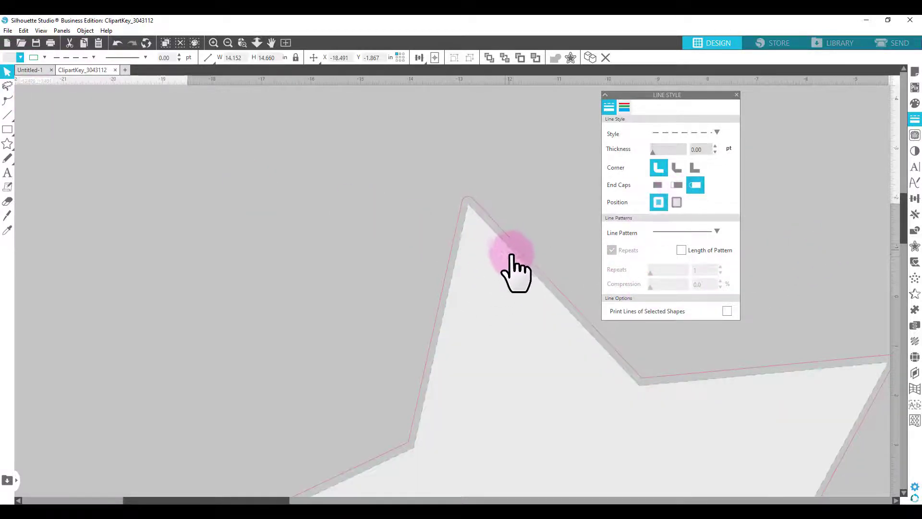
left_click_drag(535, 277, 506, 300)
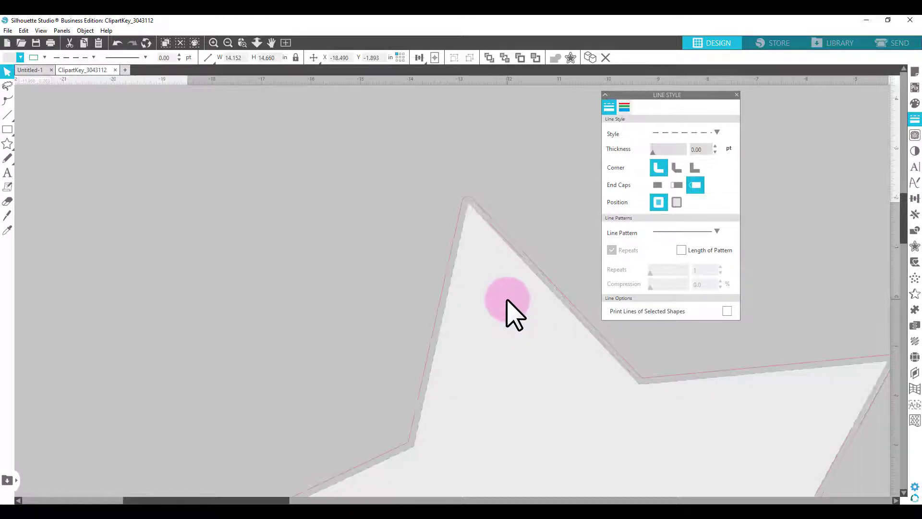
left_click(530, 169)
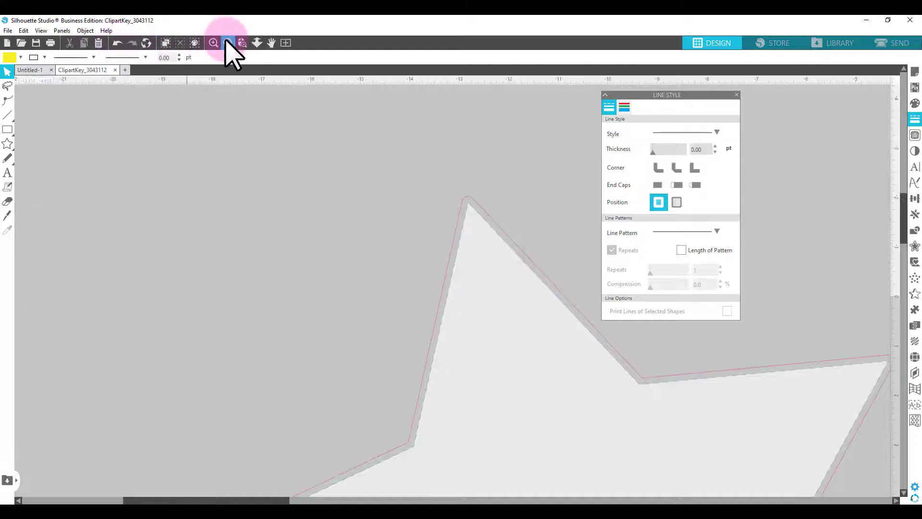
Step: Select the light grey star together with its red offset outline and group them
left_click(227, 43)
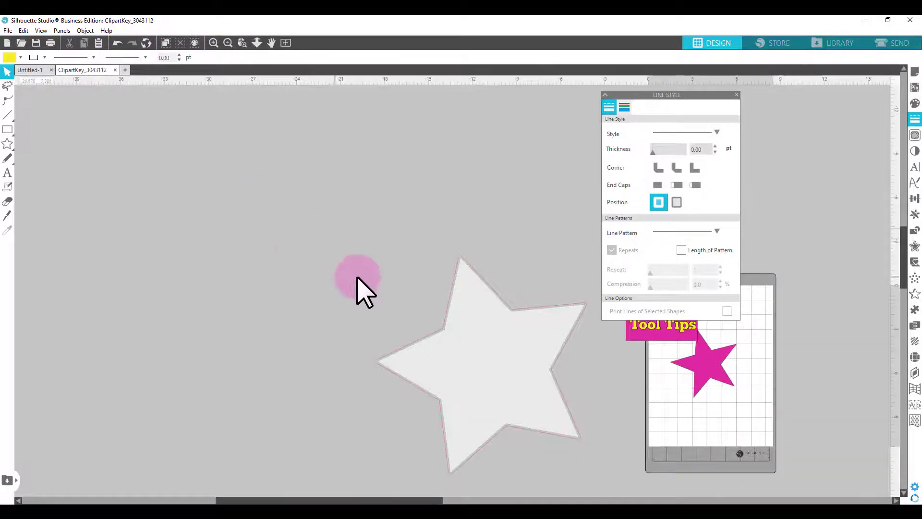
left_click(532, 368)
right_click(557, 434)
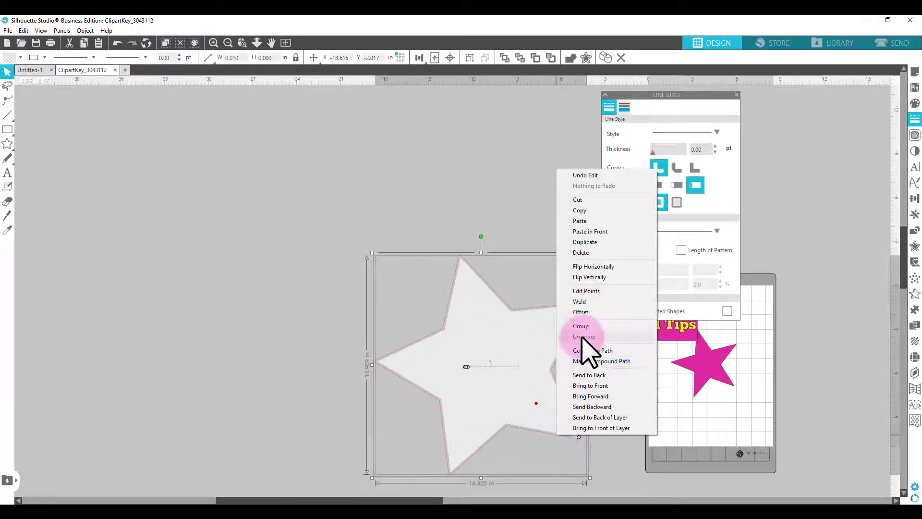
left_click(582, 325)
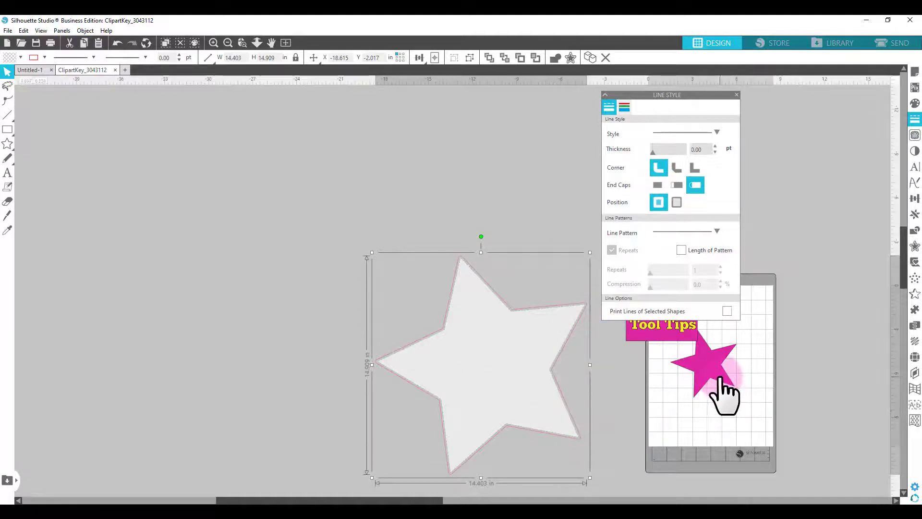
Step: Move the pink star and the Knife Tool Tips title off the mat to the empty area above the large star
left_click_drag(721, 379, 408, 236)
left_click(672, 321)
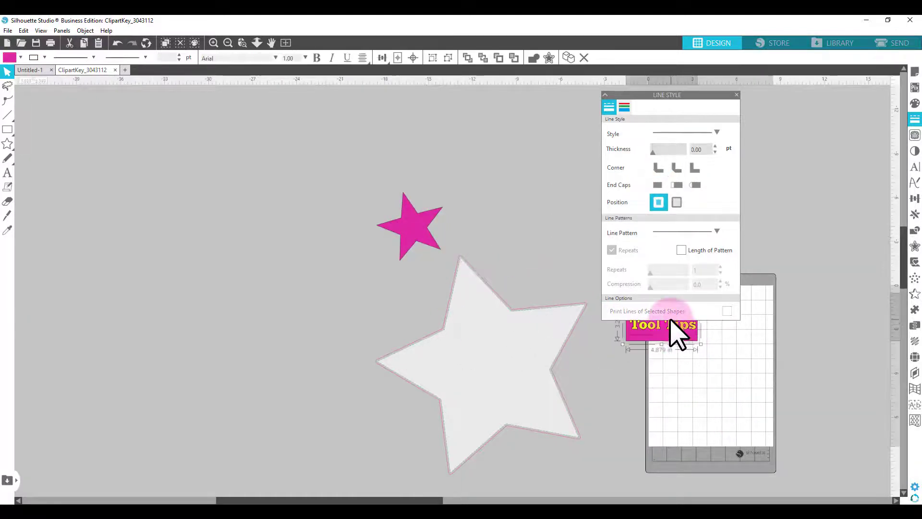
left_click_drag(671, 331, 396, 181)
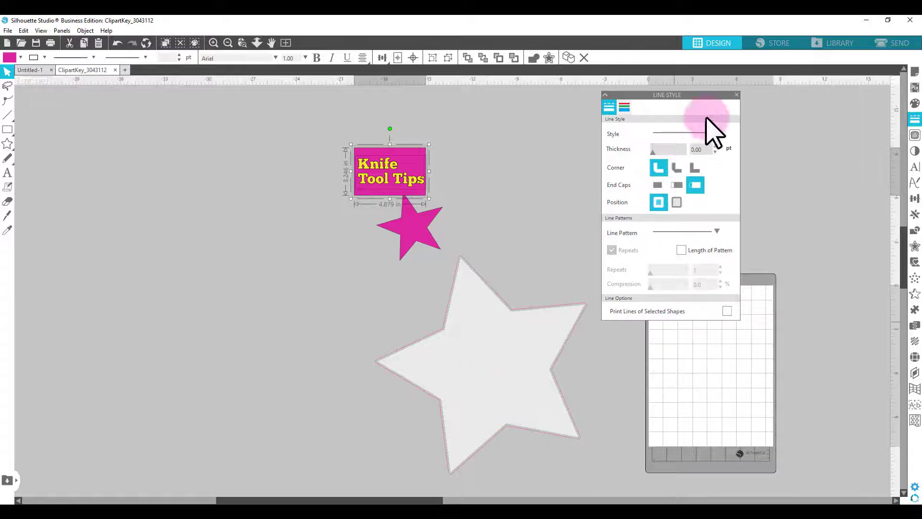
Step: Close the Line Style settings, then move the grouped star onto the mat and shrink it to about 5.96 by 6.17 in
left_click(737, 94)
left_click_drag(495, 375, 671, 374)
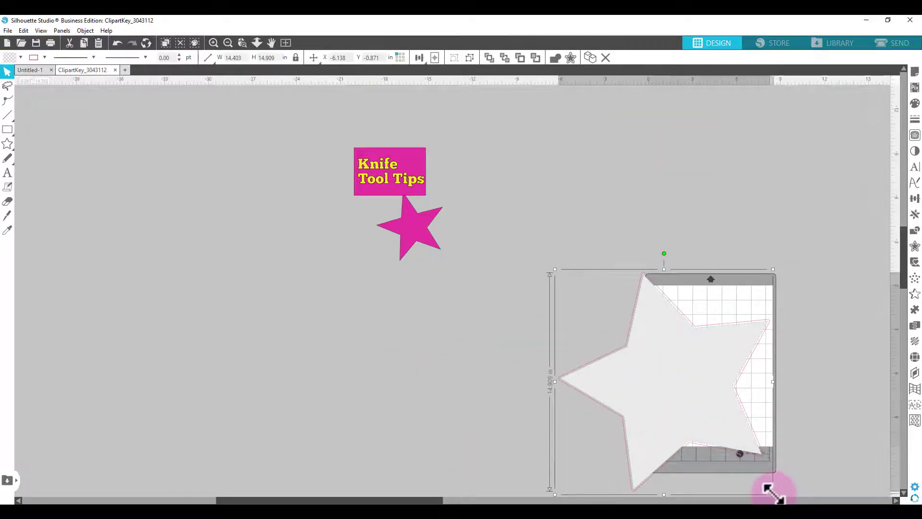
left_click_drag(769, 491, 648, 377)
left_click_drag(584, 327, 702, 365)
left_click_drag(336, 501, 482, 500)
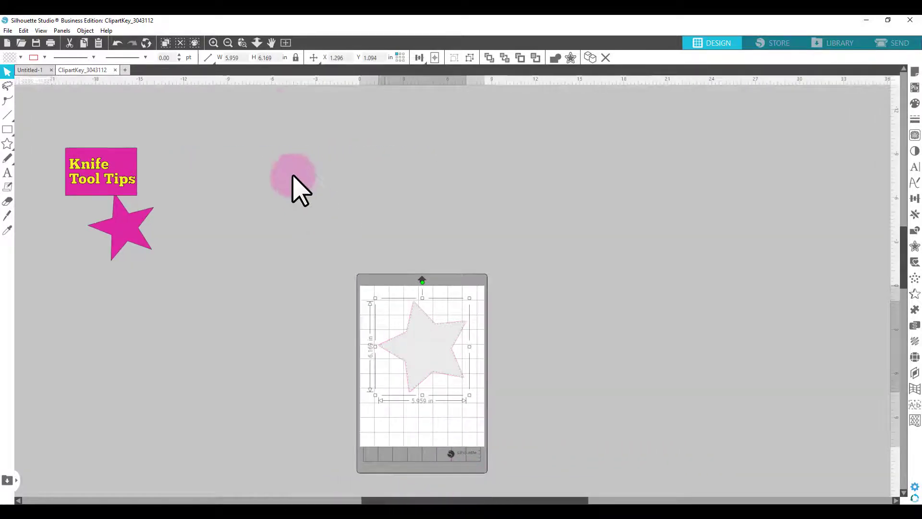
Step: Open the send setup by line color and set the material of the red and green lines to Cardstock, Plain
left_click(286, 42)
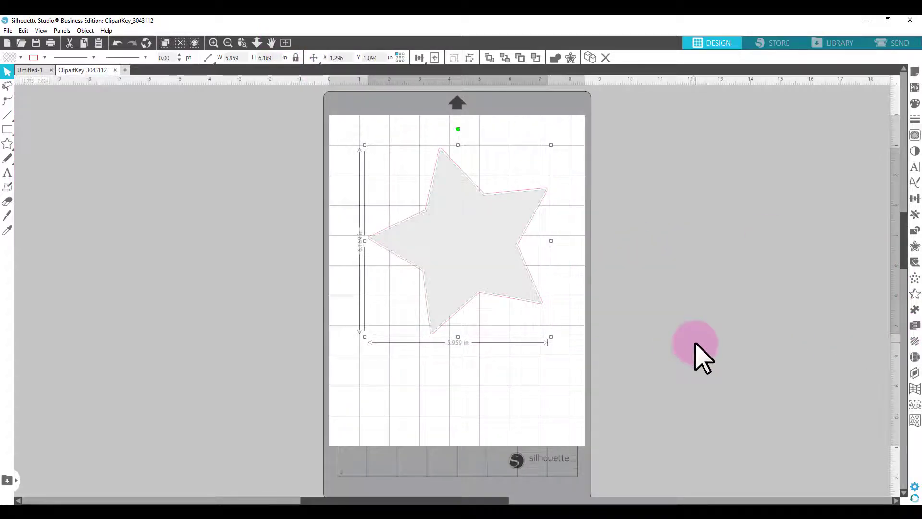
left_click(907, 43)
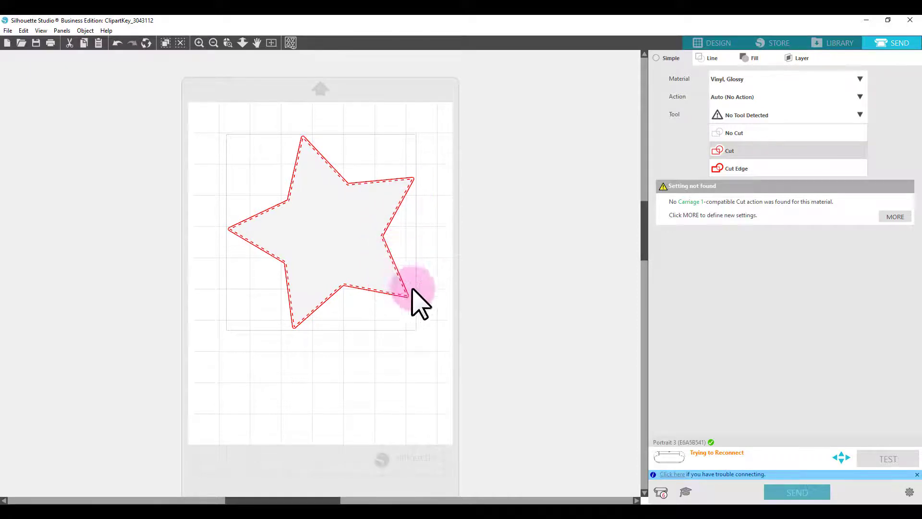
left_click(711, 57)
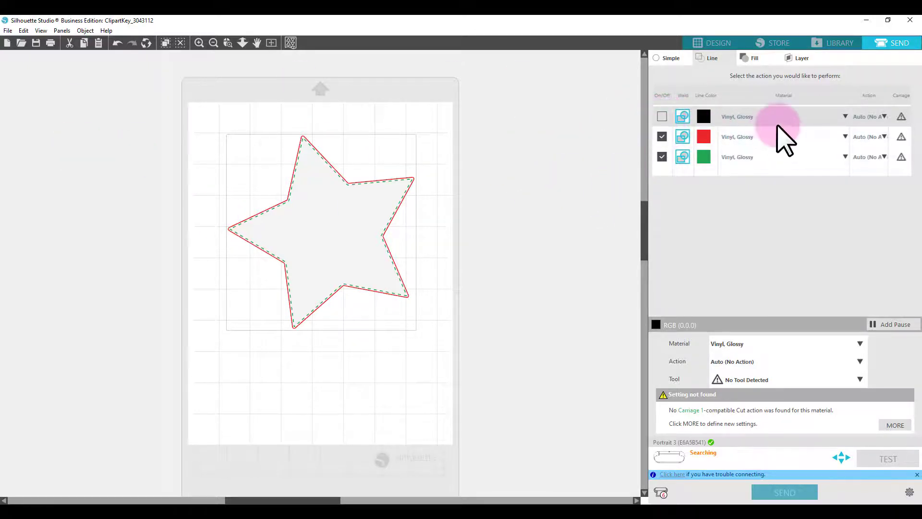
left_click(742, 136)
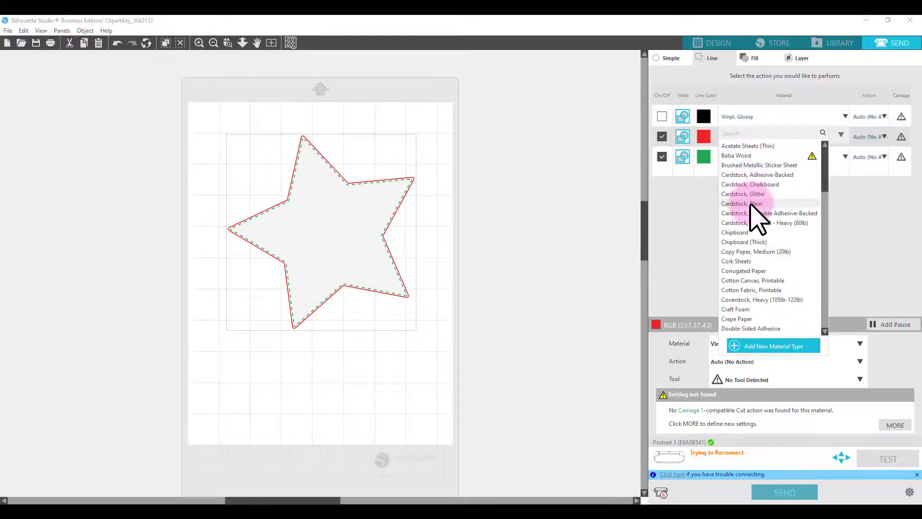
left_click(751, 203)
left_click(739, 157)
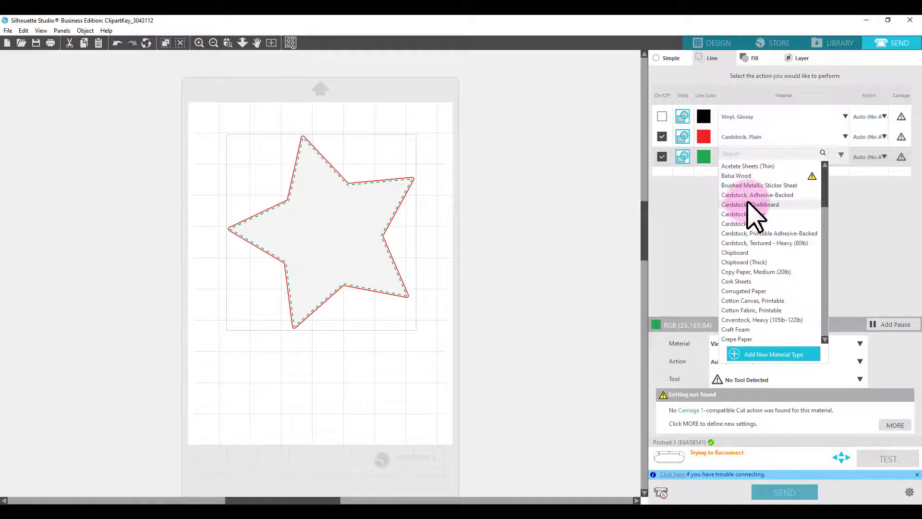
left_click(752, 223)
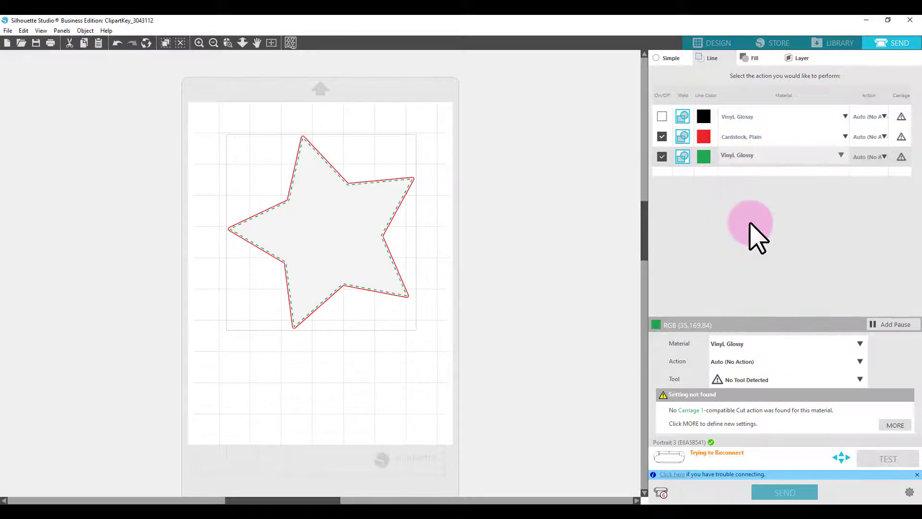
Step: Set the red line's action to Cut and the green line's action to Sketch
left_click(884, 137)
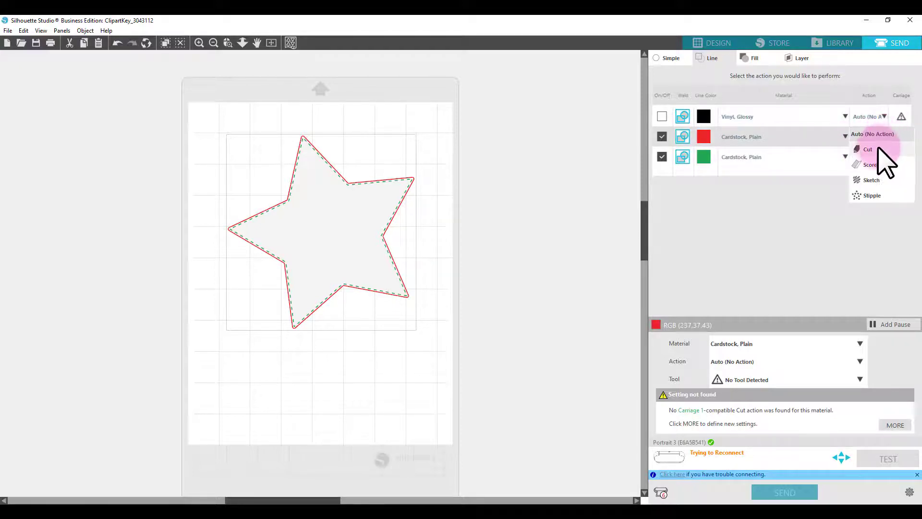
left_click(879, 149)
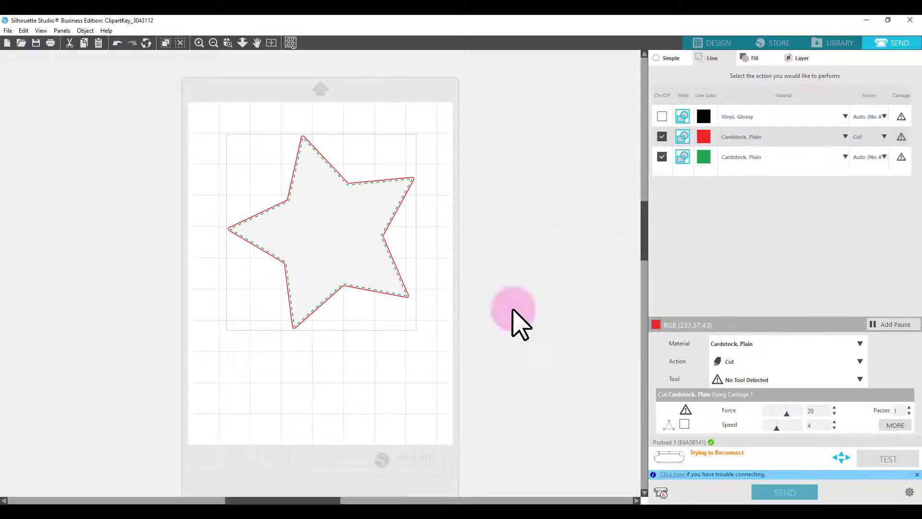
left_click(862, 157)
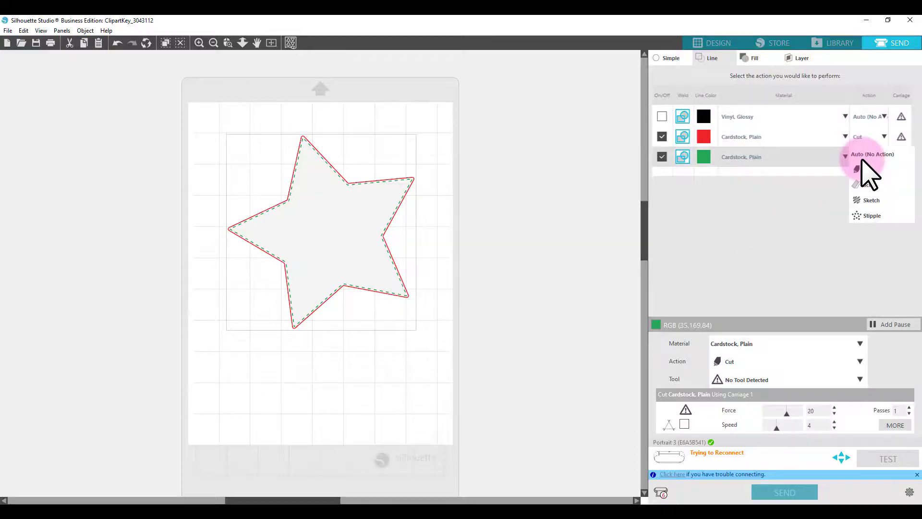
left_click(868, 201)
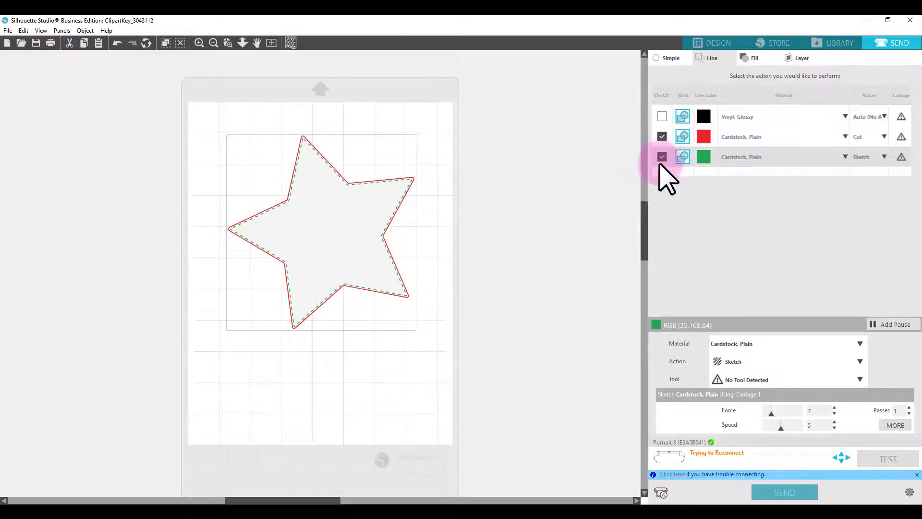
Step: Enable only the green sketch line for sending, then switch to only the red cut line
left_click(663, 138)
left_click(662, 137)
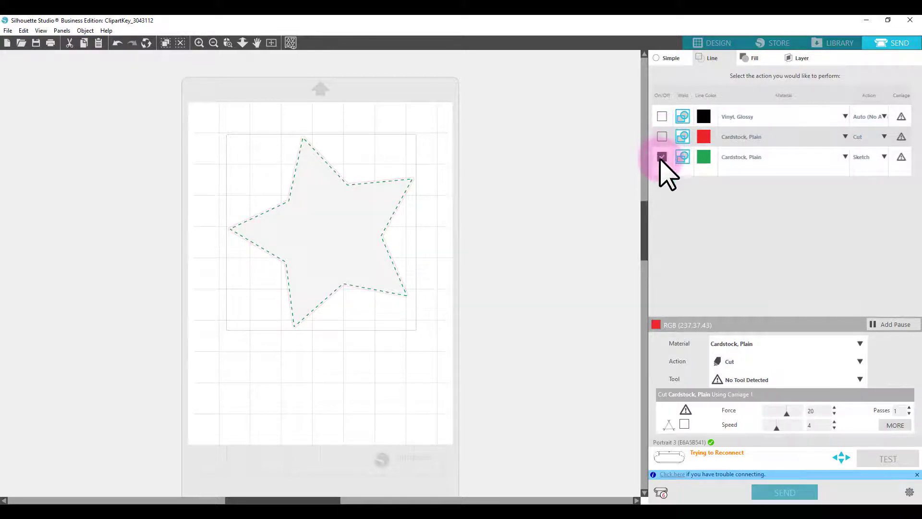
left_click(662, 158)
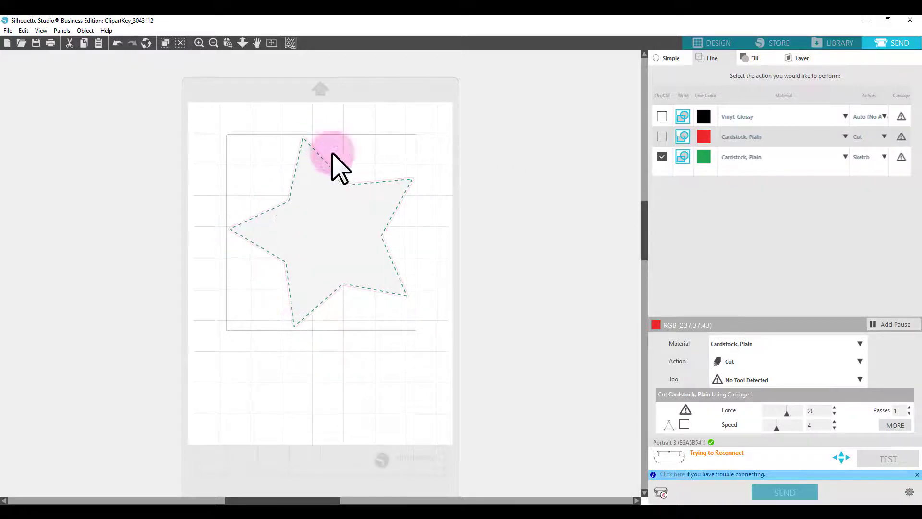
left_click(662, 157)
left_click(662, 137)
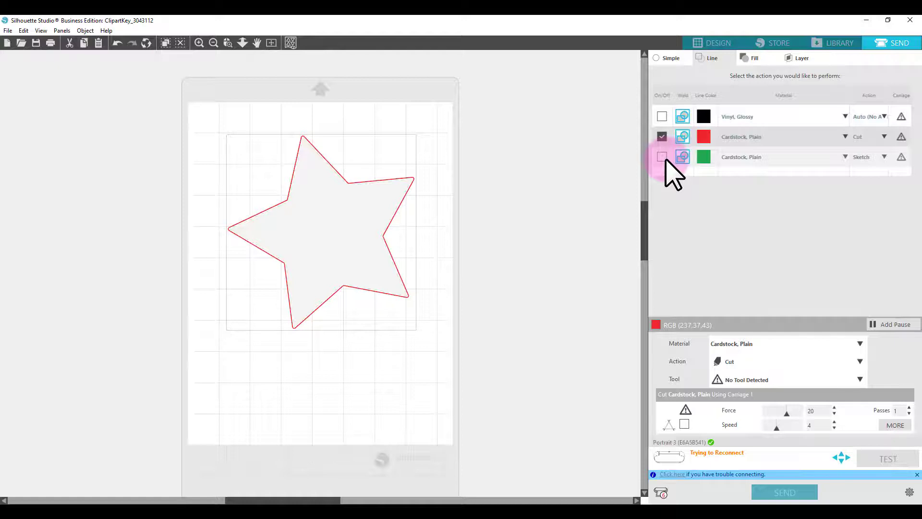
Step: Return to the design, move the grouped star slightly down the mat, ungroup it and select the inner dashed star
left_click(701, 44)
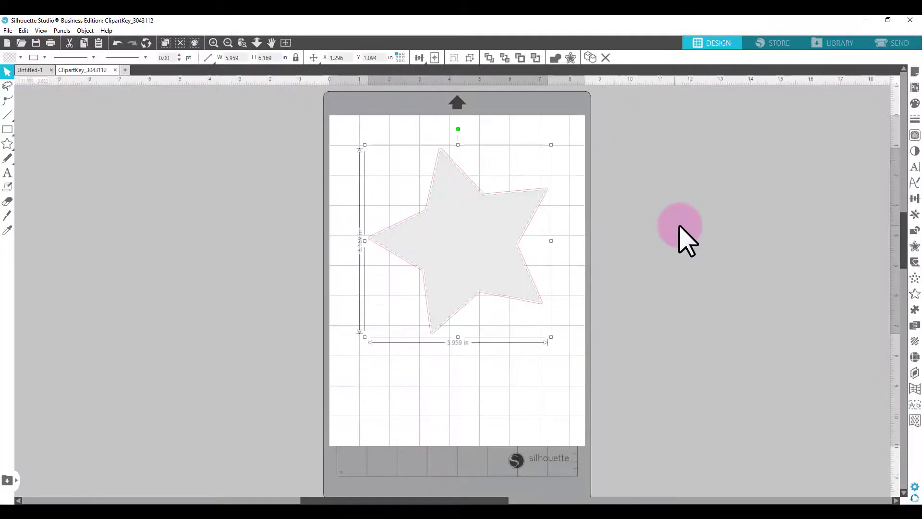
left_click(501, 197)
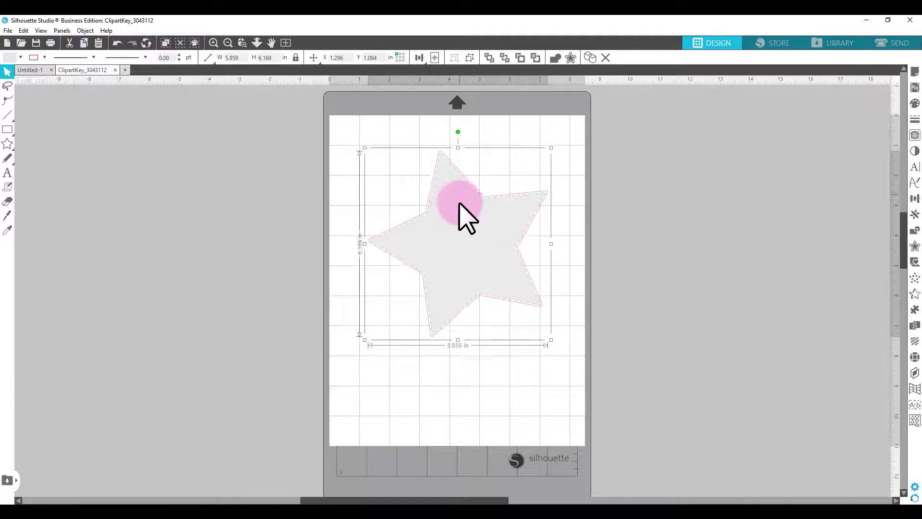
left_click_drag(457, 200, 467, 217)
right_click(470, 219)
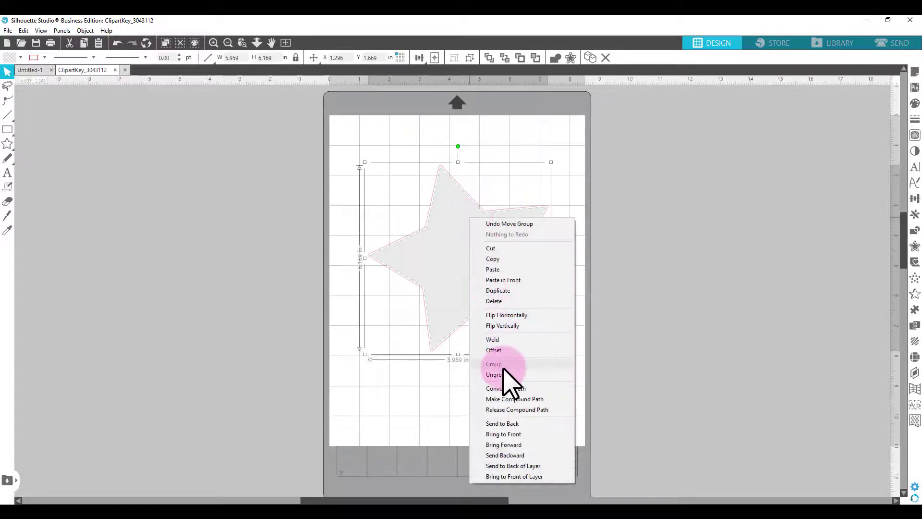
left_click(698, 319)
left_click(520, 226)
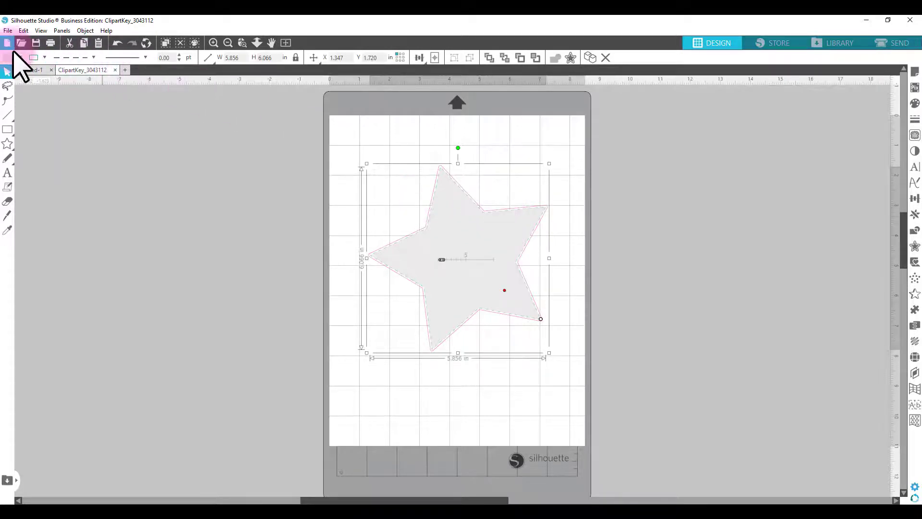
Step: Give the inner star a dashed line style with wider gaps and a line thickness of 4.25 pt
left_click(80, 58)
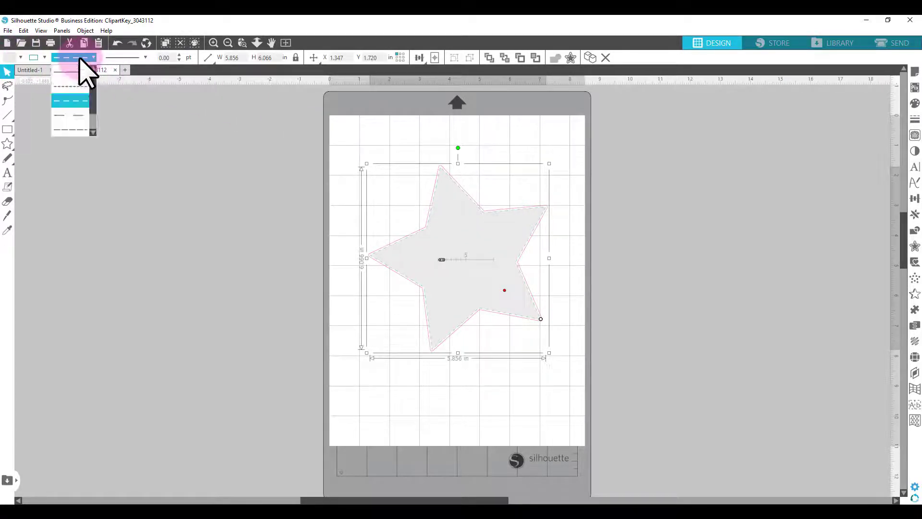
left_click(75, 115)
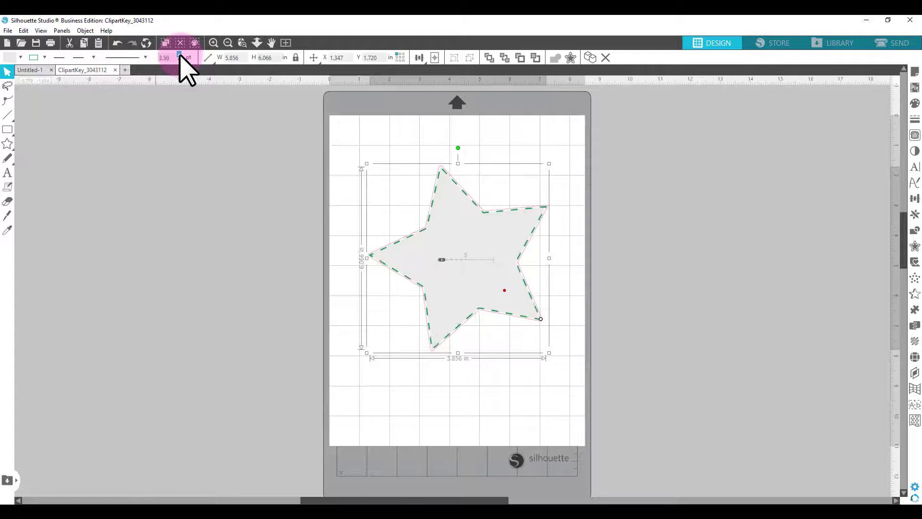
left_click(179, 56)
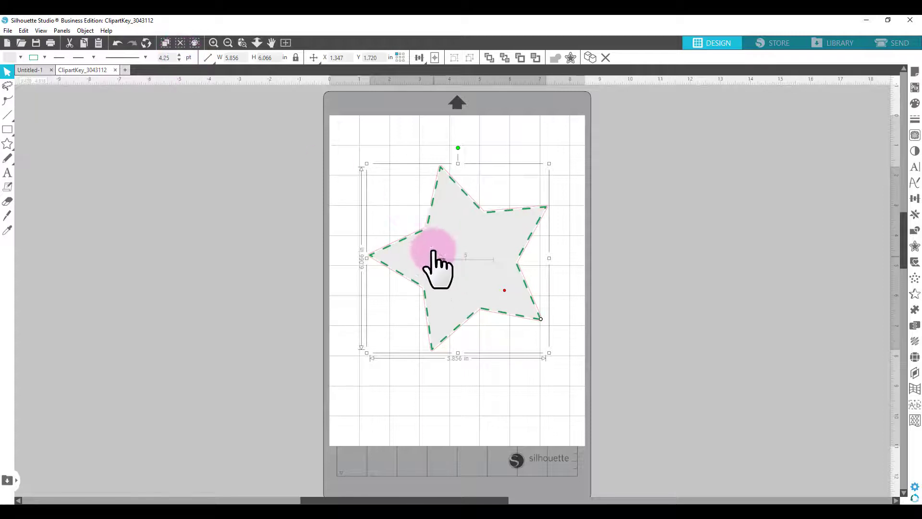
Step: Reopen the send setup, enable only the green sketch line, then switch back to only the red cut line
left_click(894, 42)
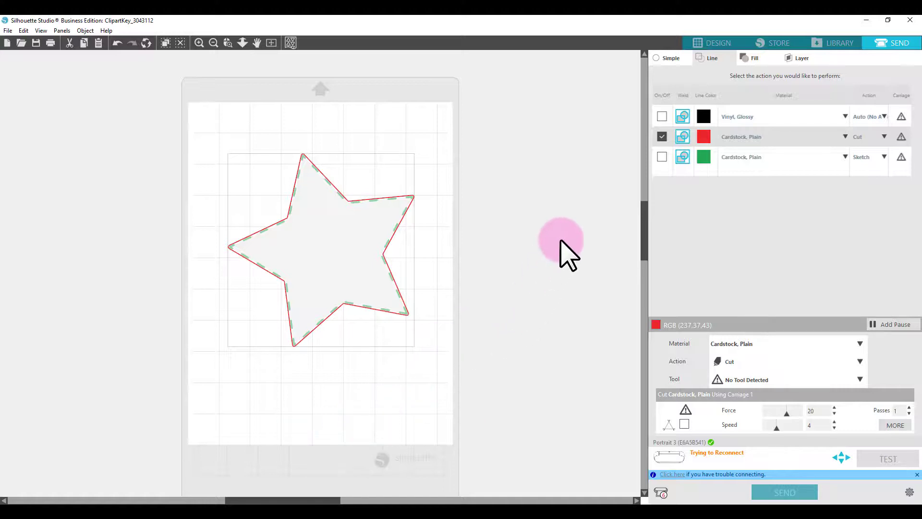
left_click(662, 157)
left_click(662, 136)
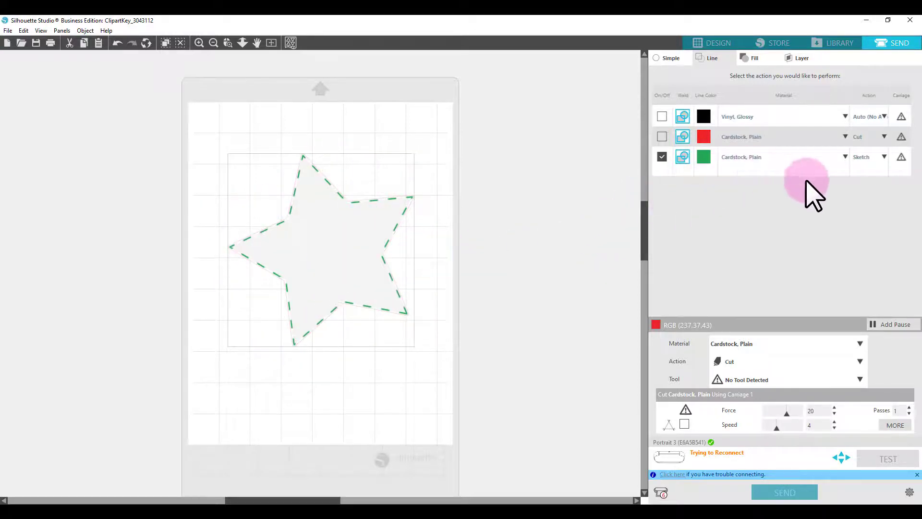
left_click(662, 157)
left_click(662, 136)
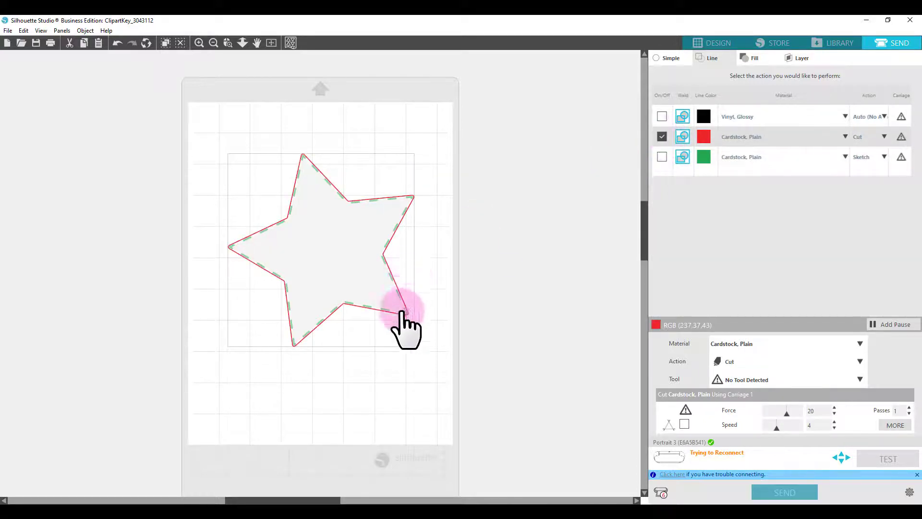
Step: Return to the design and delete the dashed star and its red outline from the mat
left_click(703, 45)
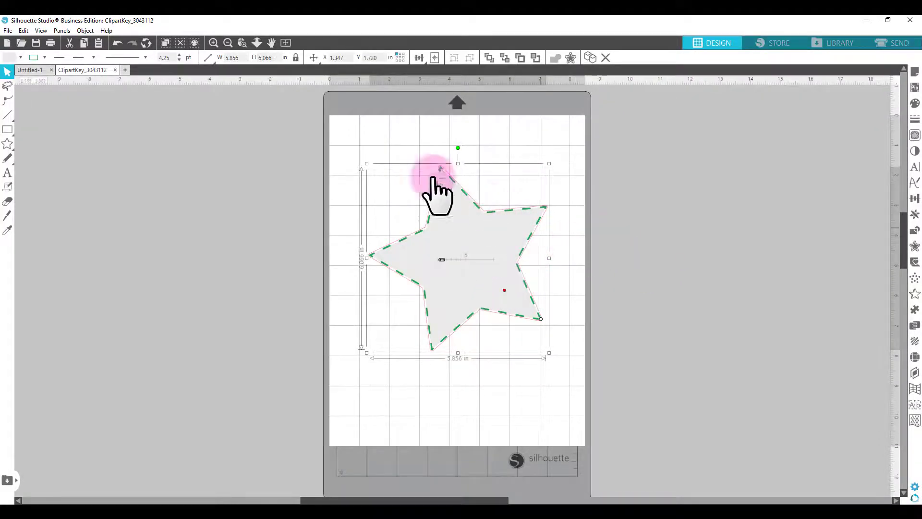
left_click(229, 43)
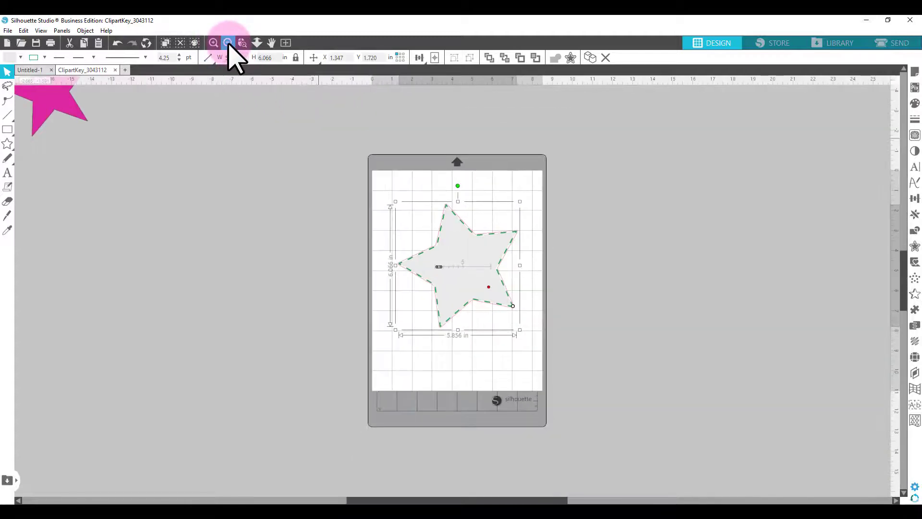
left_click(228, 43)
left_click(229, 44)
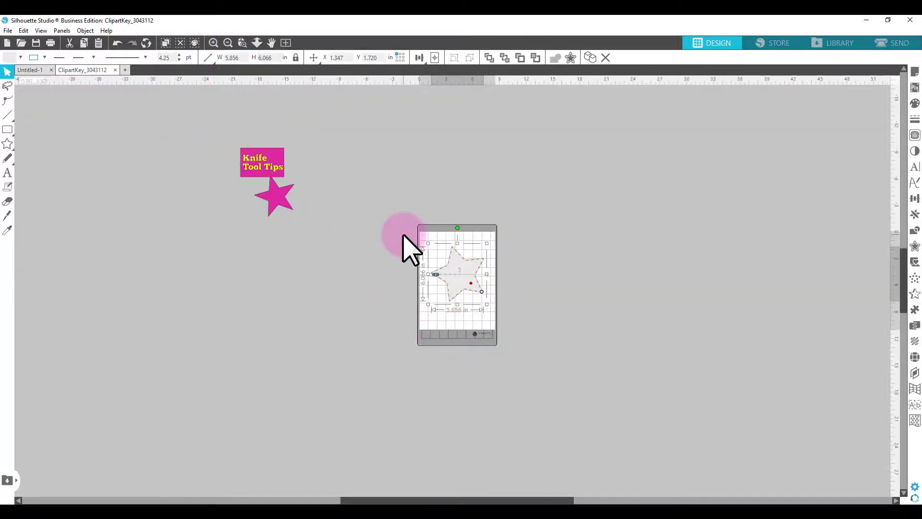
left_click_drag(404, 235, 502, 281)
key("Delete")
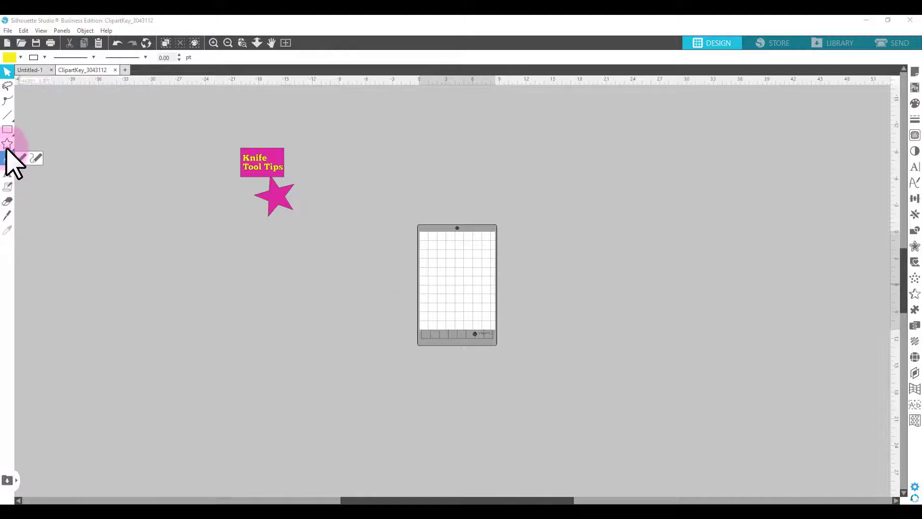
Step: Draw a yellow rectangle about 26.95 by 15.04 in and position it over the mat
left_click(8, 131)
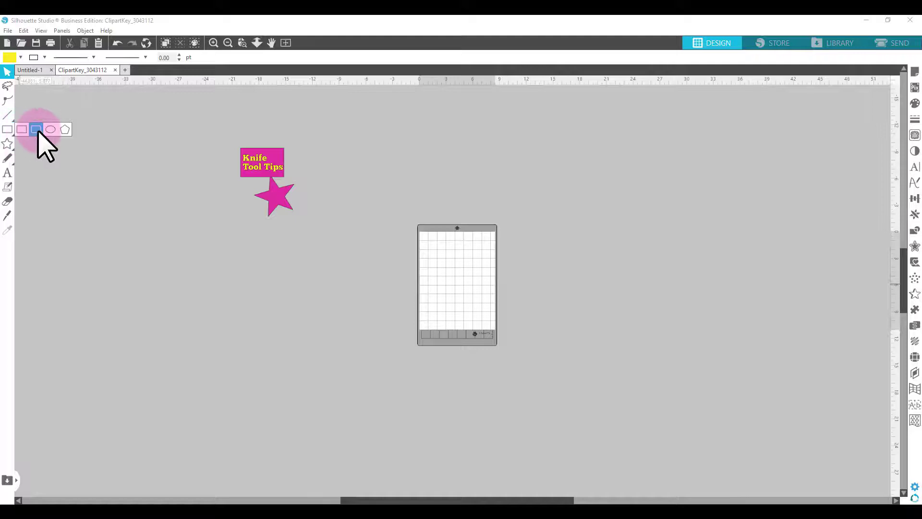
left_click(22, 130)
left_click_drag(322, 277, 580, 412)
left_click_drag(514, 345, 499, 293)
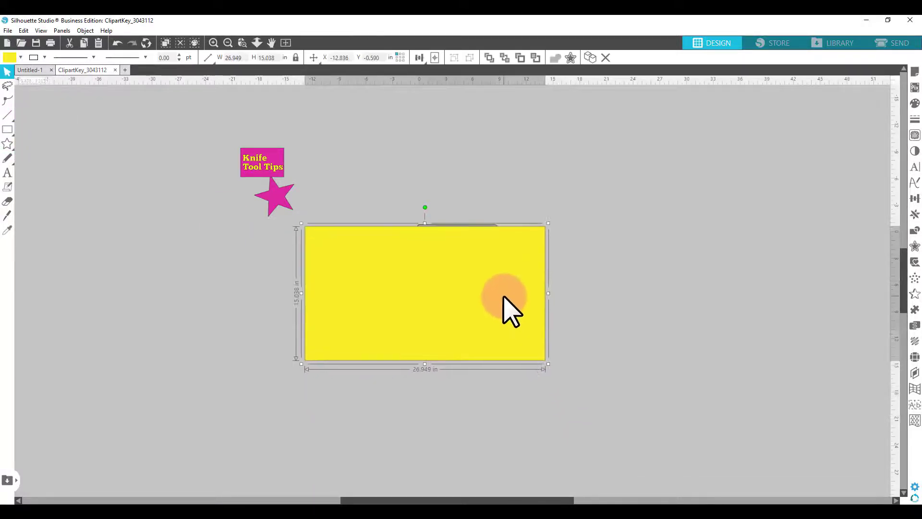
mouse_move(301, 49)
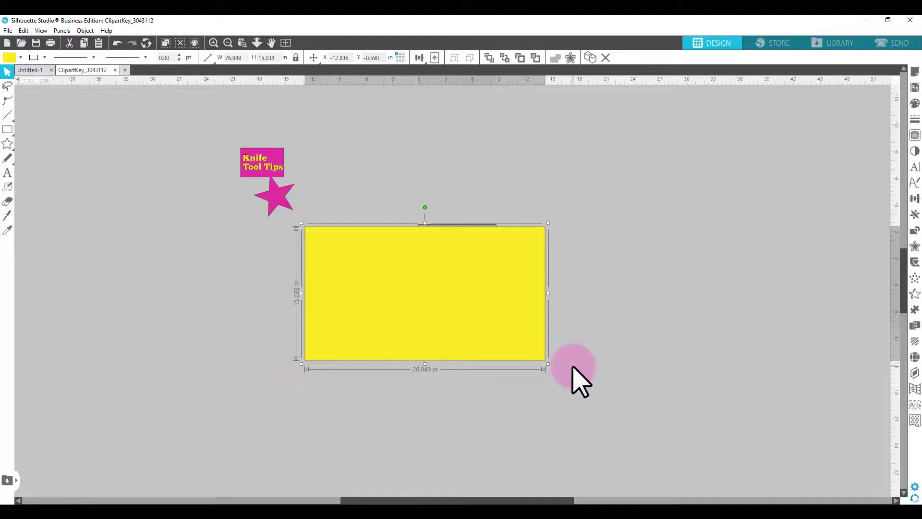
Step: Draw a horizontal Square-pattern knife line about 36 in long across the upper part of the yellow rectangle
left_click(7, 216)
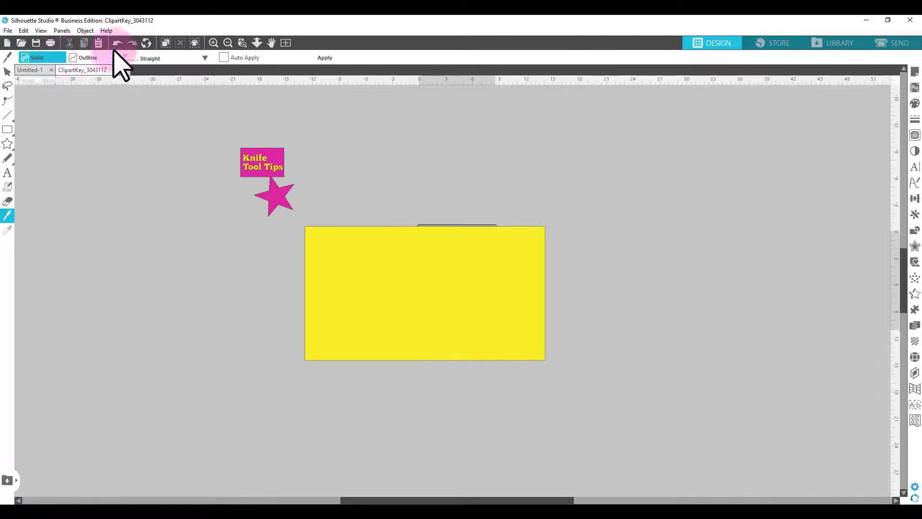
left_click(205, 58)
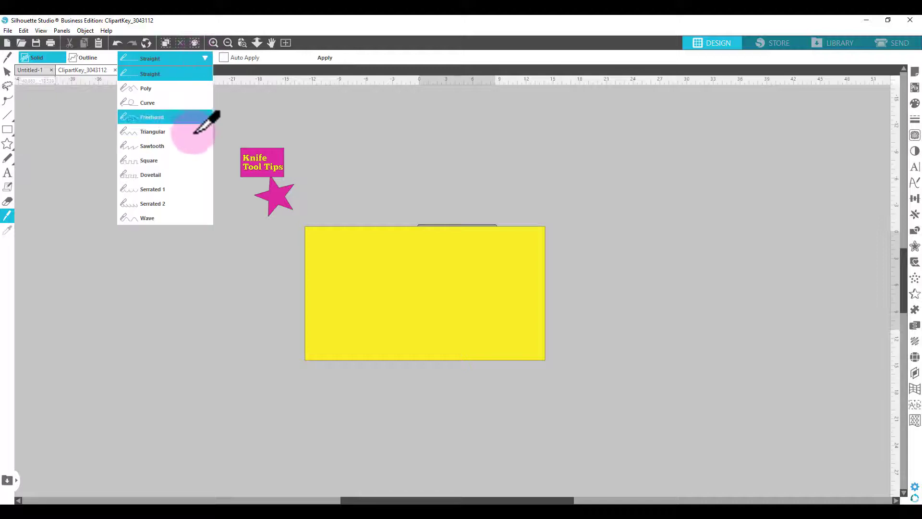
left_click(191, 156)
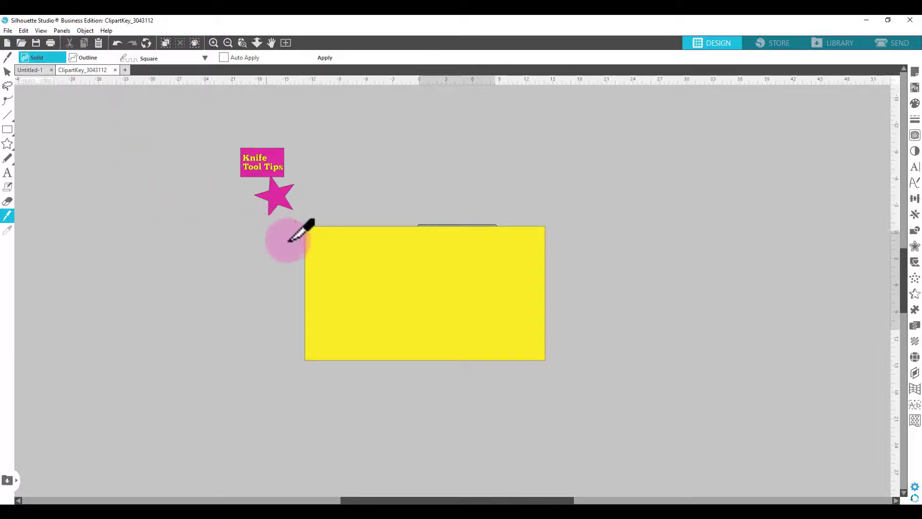
left_click_drag(258, 252, 582, 252)
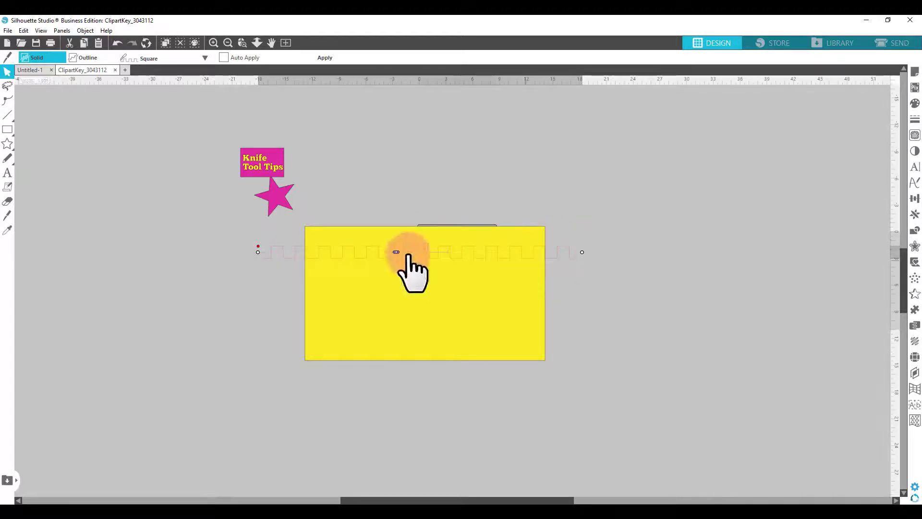
Step: Duplicate the square knife line and move the copy straight down below the original
left_click(245, 42)
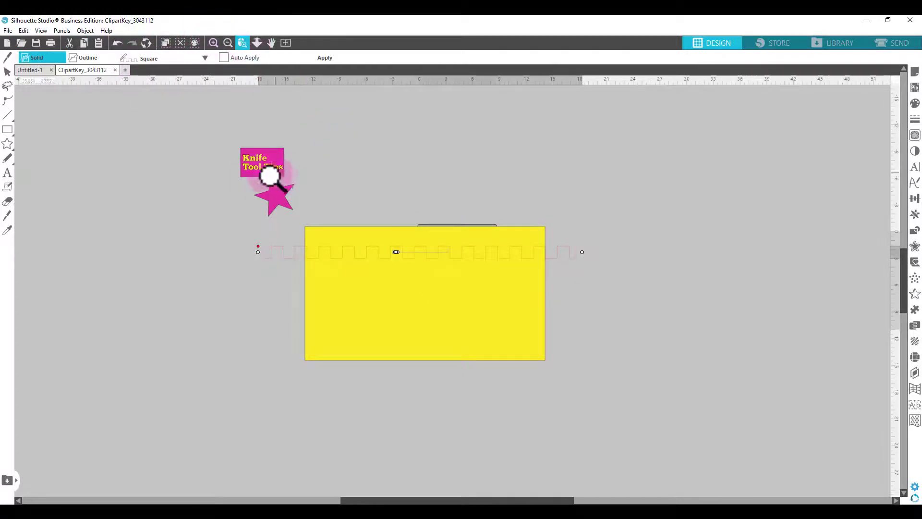
left_click_drag(269, 186, 655, 311)
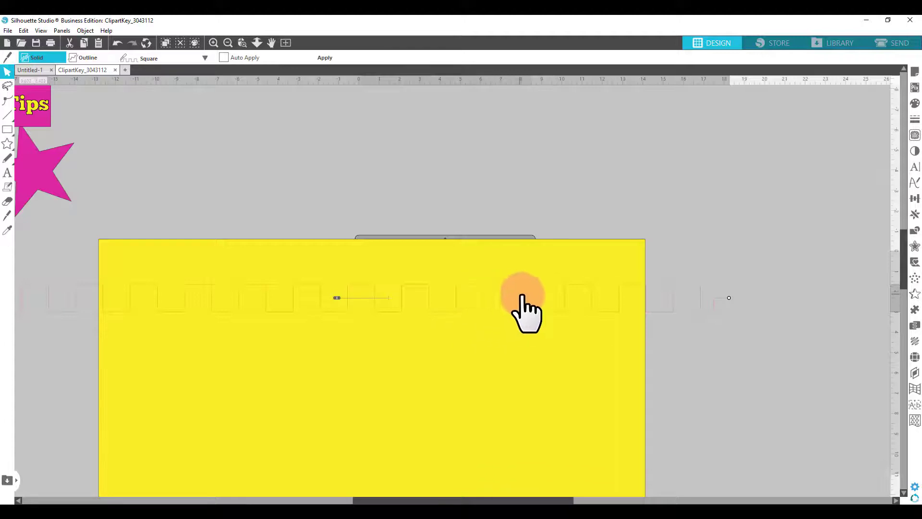
scroll(725, 330, "down", 3)
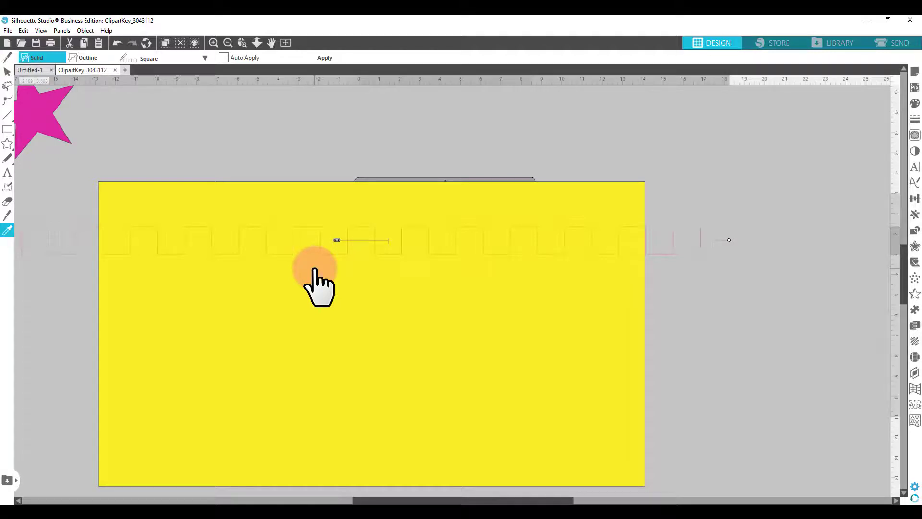
left_click(314, 269)
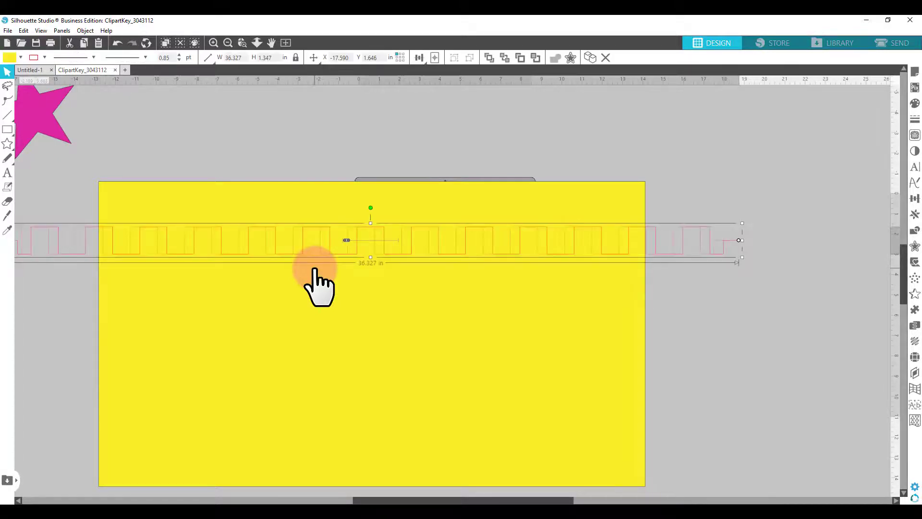
left_click_drag(315, 269, 315, 270)
key("Down")
key("Down")
key("Down")
key("Down")
key("Down")
key("Down")
key("Down")
key("Down")
key("Down")
key("Down")
key("Down")
key("Down")
key("Down")
key("Down")
key("Down")
key("Down")
key("Down")
key("Down")
key("Down")
key("Down")
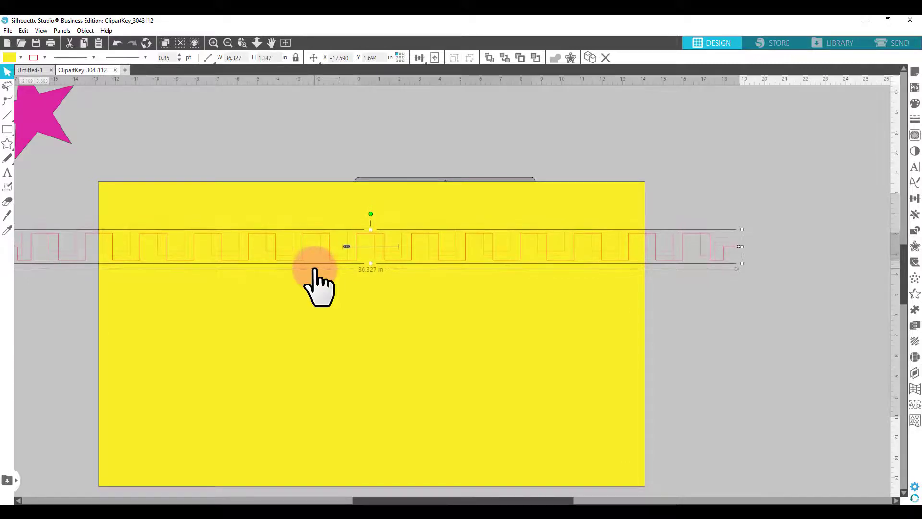
key("Down")
key("Down")
key("Down")
key("Down")
key("Down")
key("Down")
key("Down")
key("Down")
key("Down")
key("Down")
key("Down")
key("Down")
key("Down")
key("Down")
key("Down")
key("Down")
key("Down")
key("Down")
key("Down")
key("Down")
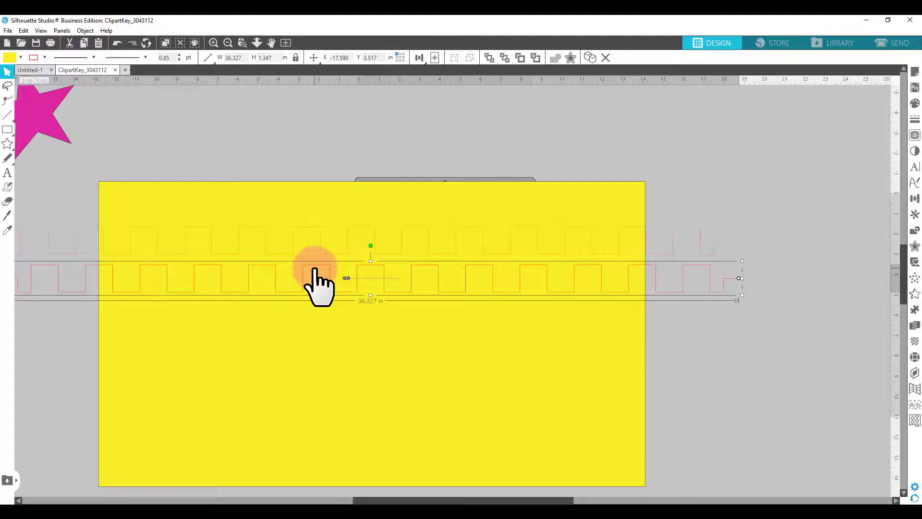
Step: Duplicate the second knife line and move the new copy down to form a third row
key("Right")
key("Right")
key("Right")
key("Right")
key("Right")
key("Right")
key("Right")
key("Right")
key("Right")
key("Right")
key("Right")
key("Right")
key("Right")
key("Right")
key("Right")
key("Right")
key("Right")
key("Right")
key("Right")
key("Right")
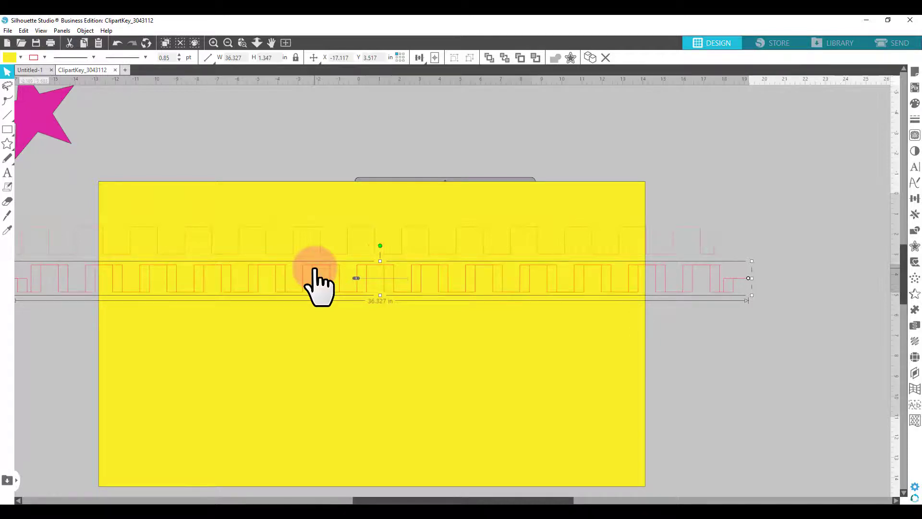
key("Down")
key("Down")
key("Down")
key("Down")
key("Down")
key("Down")
key("Down")
key("Down")
key("Down")
key("Down")
key("Down")
key("Down")
key("Down")
key("Down")
key("Down")
key("Down")
key("Down")
key("Down")
key("Down")
key("Down")
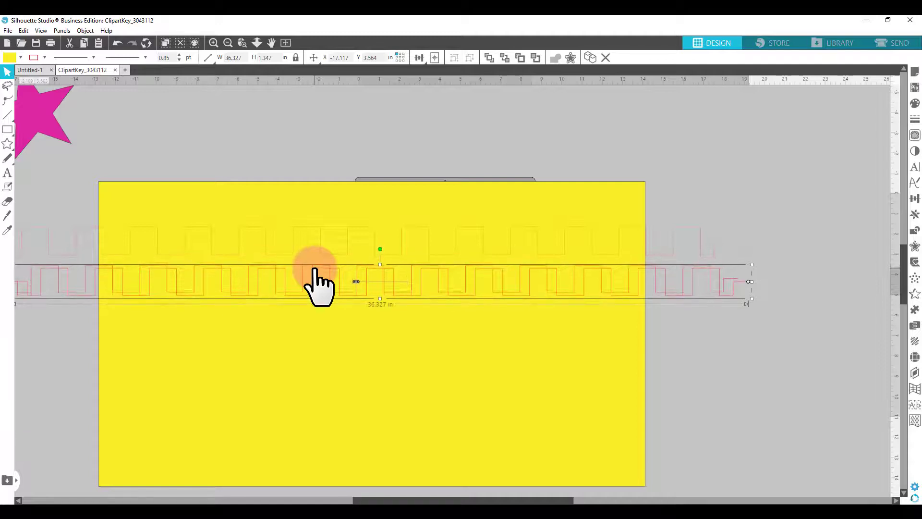
key("Down")
key("Down")
key("Down")
key("Down")
key("Down")
key("Down")
key("Down")
key("Down")
key("Down")
key("Down")
key("Down")
key("Down")
key("Down")
key("Down")
key("Down")
key("Down")
key("Down")
key("Down")
key("Down")
key("Down")
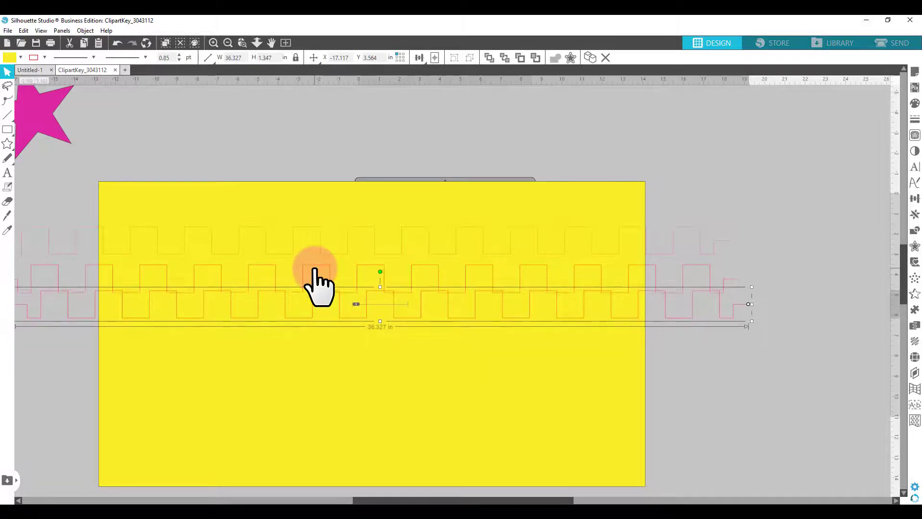
key("Down")
key("Down")
key("Down")
key("Down")
key("Down")
key("Down")
key("Down")
key("Down")
key("Down")
key("Down")
key("Down")
key("Down")
key("Down")
key("Down")
key("Down")
key("Down")
key("Down")
key("Down")
key("Down")
key("Down")
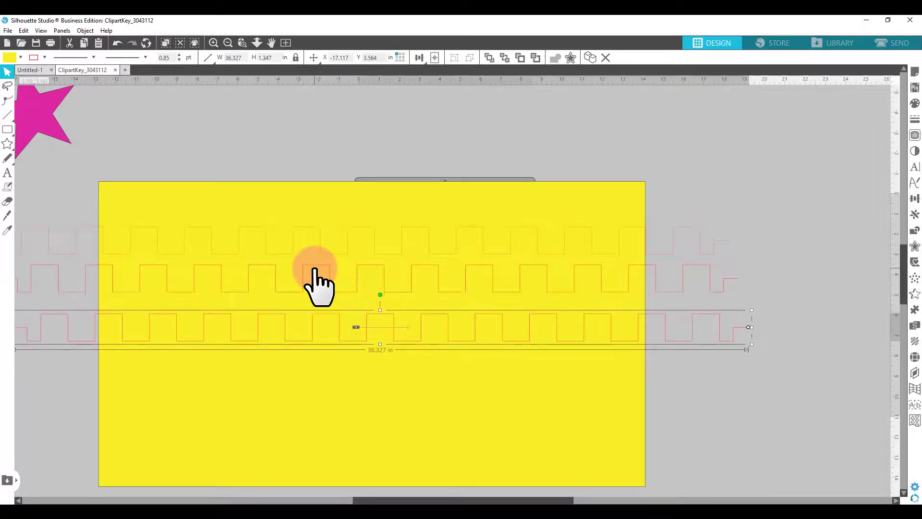
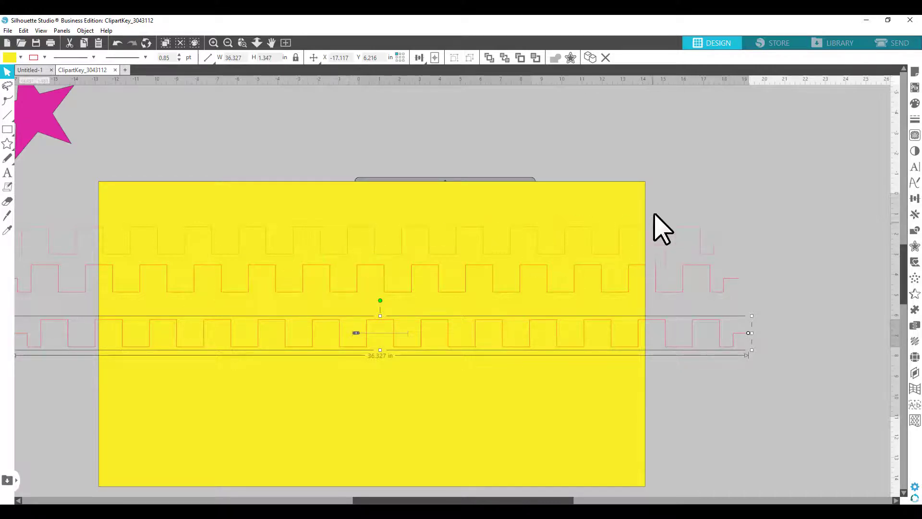
Step: Space the three square knife lines evenly in the vertical direction and align them by their left edges
left_click(693, 228)
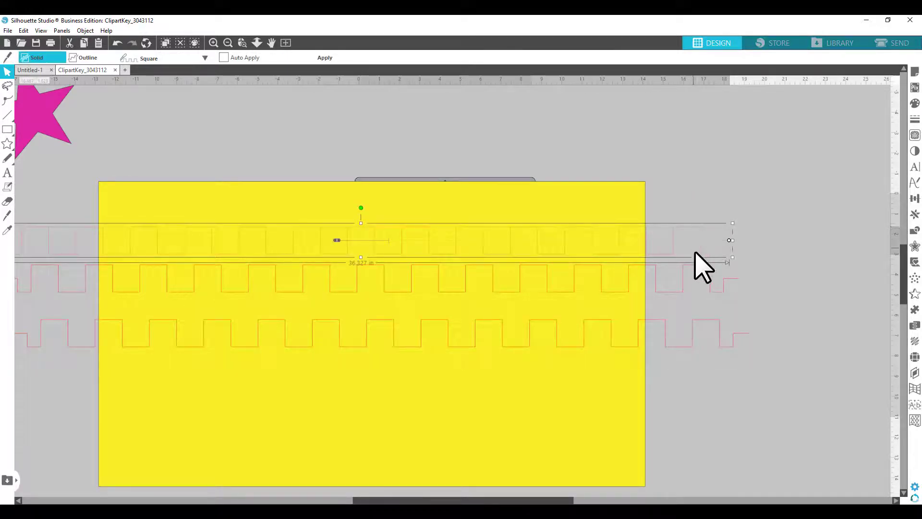
left_click(715, 292, "shift")
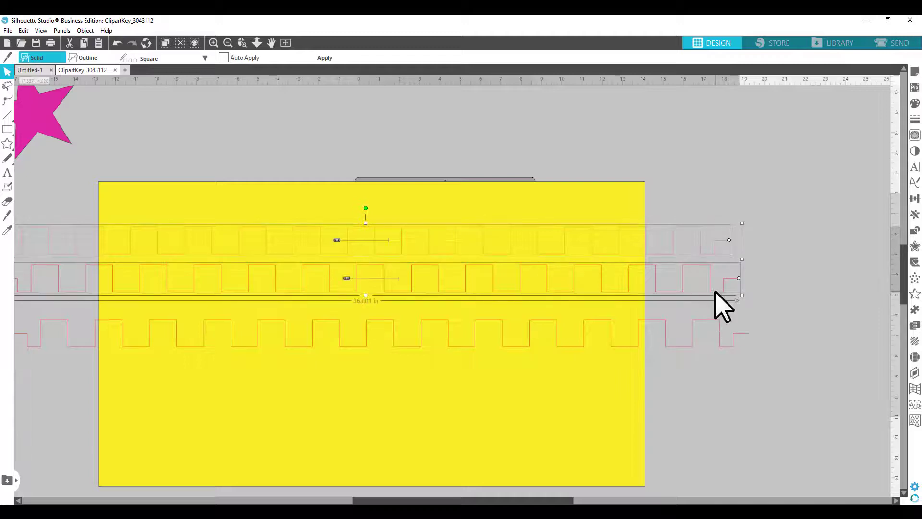
left_click(719, 328, "shift")
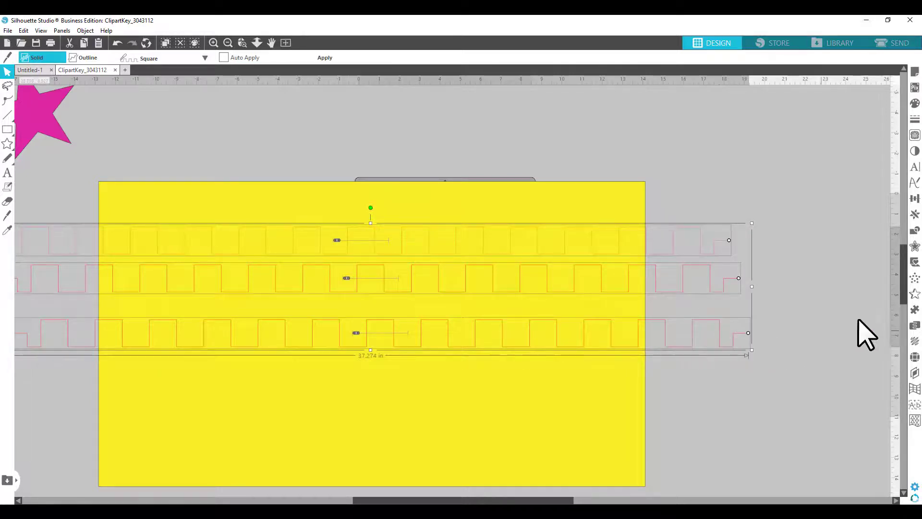
left_click(915, 199)
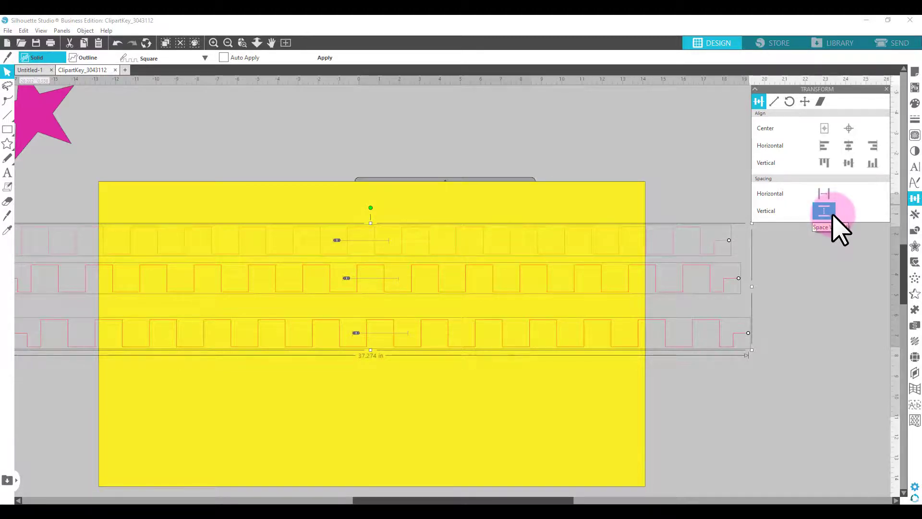
left_click(824, 211)
left_click(812, 375)
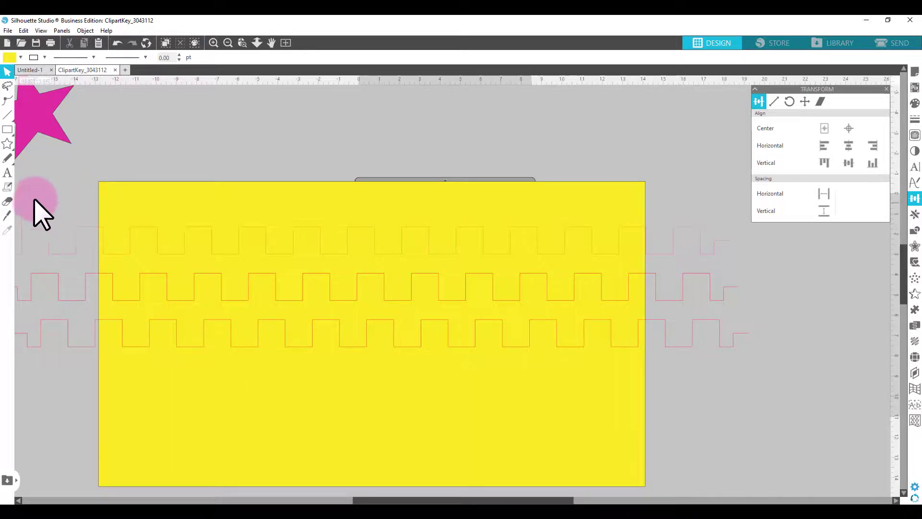
left_click_drag(53, 192, 69, 349)
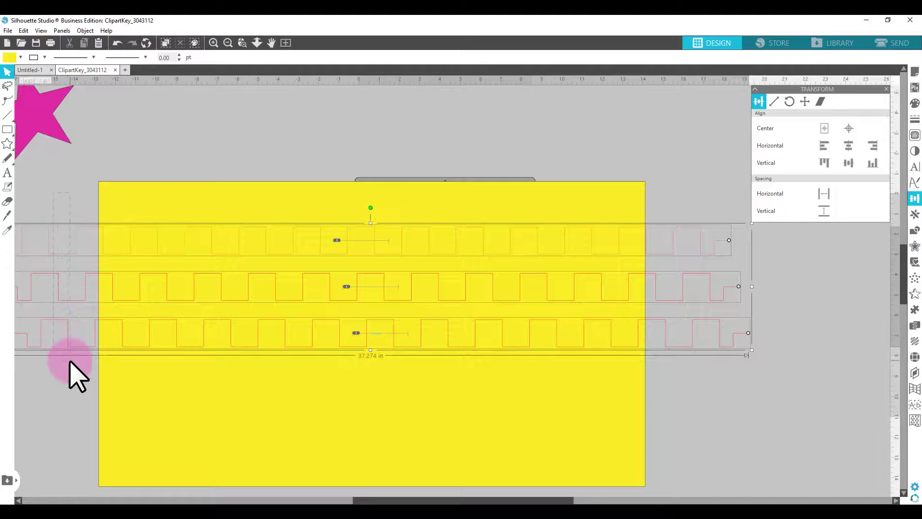
left_click(824, 146)
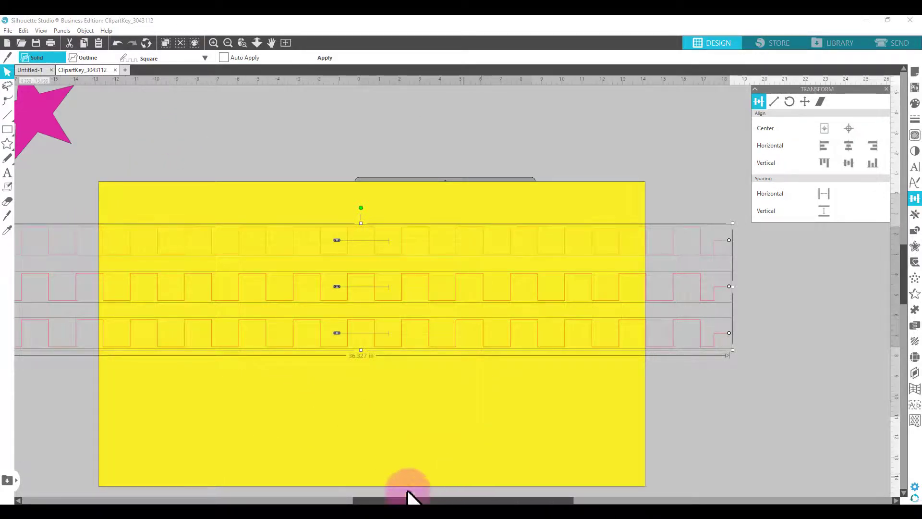
Step: Shorten the yellow rectangle to about 10.7 in high and apply all three knife lines to slice it
left_click(369, 484)
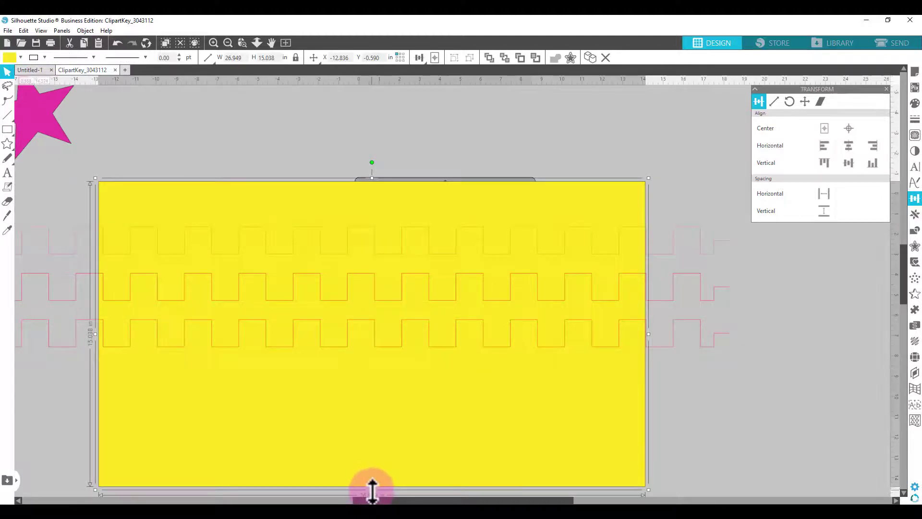
left_click_drag(372, 490, 385, 401)
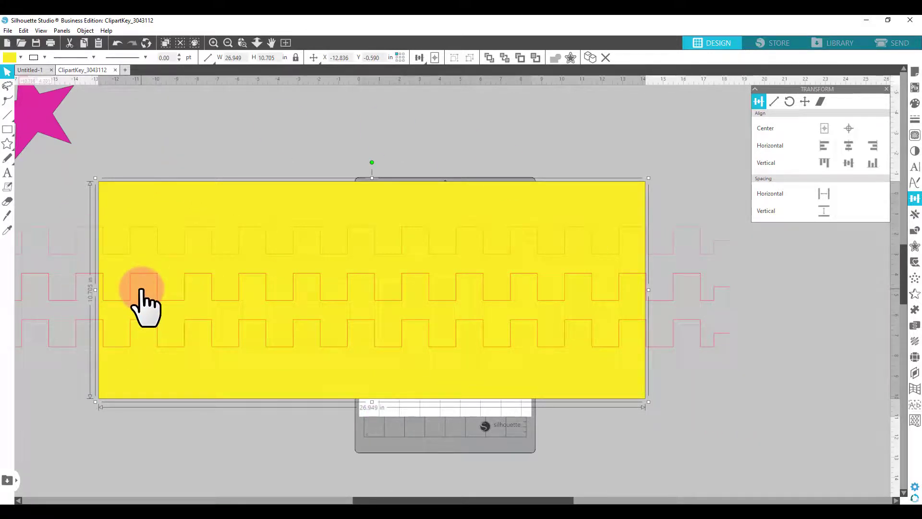
left_click_drag(763, 370, 705, 212)
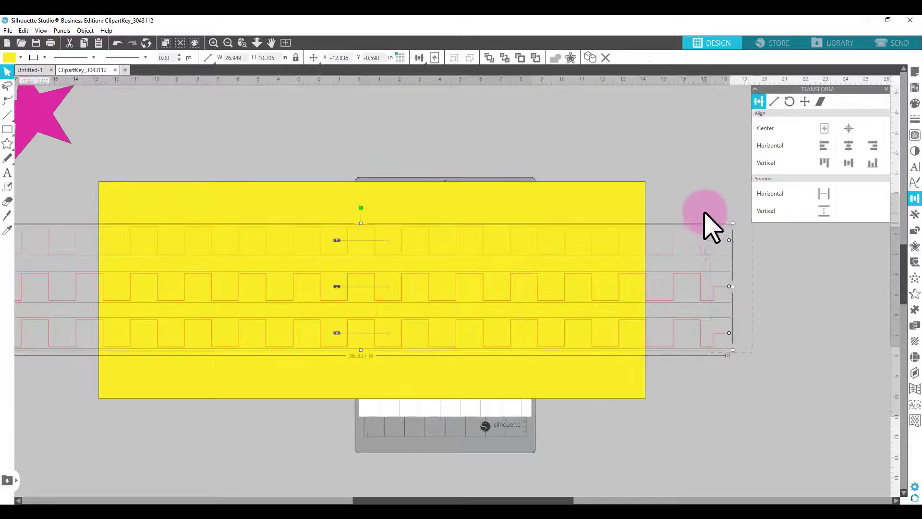
left_click(915, 119)
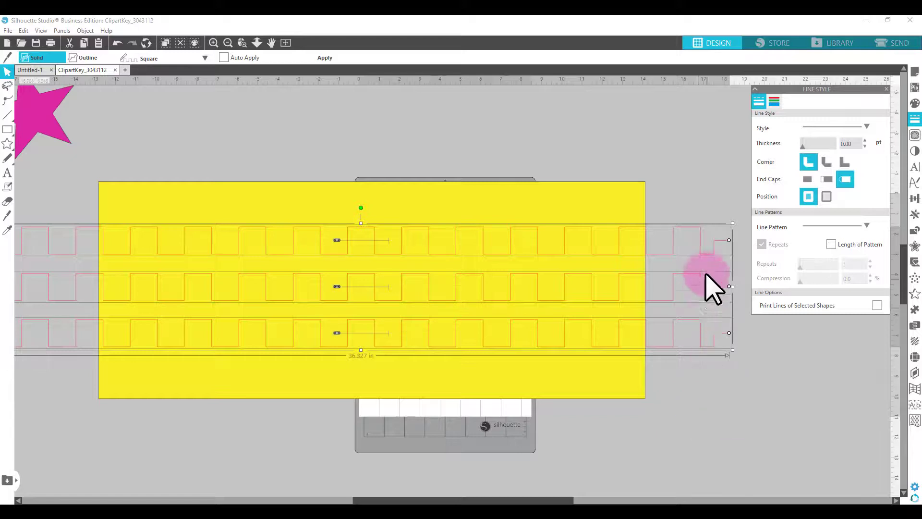
left_click(327, 58)
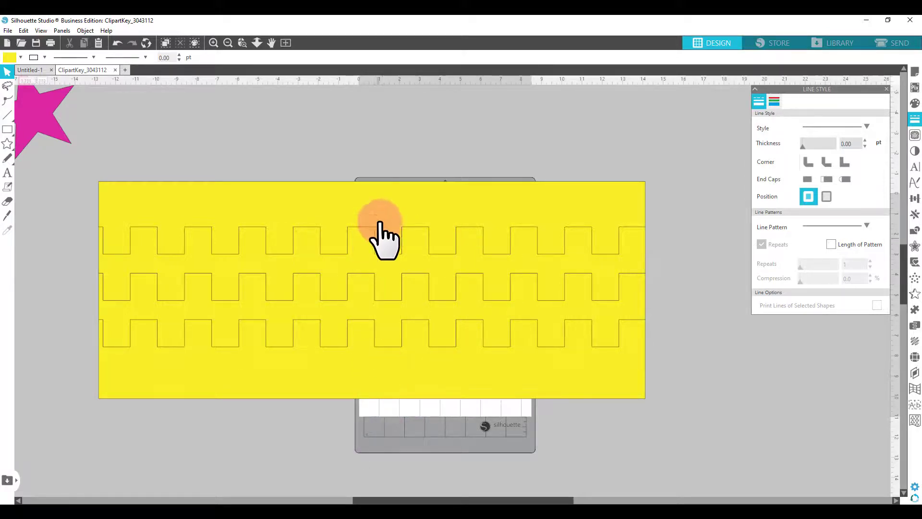
Step: Move the sliced yellow pieces apart vertically, leaving gaps between all four strips
left_click_drag(384, 213, 381, 165)
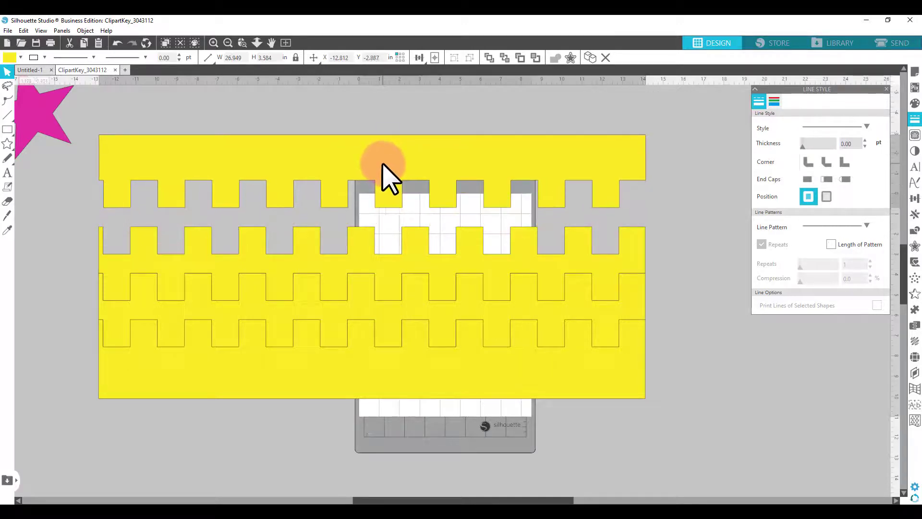
left_click_drag(387, 325, 382, 451)
left_click_drag(370, 298, 368, 338)
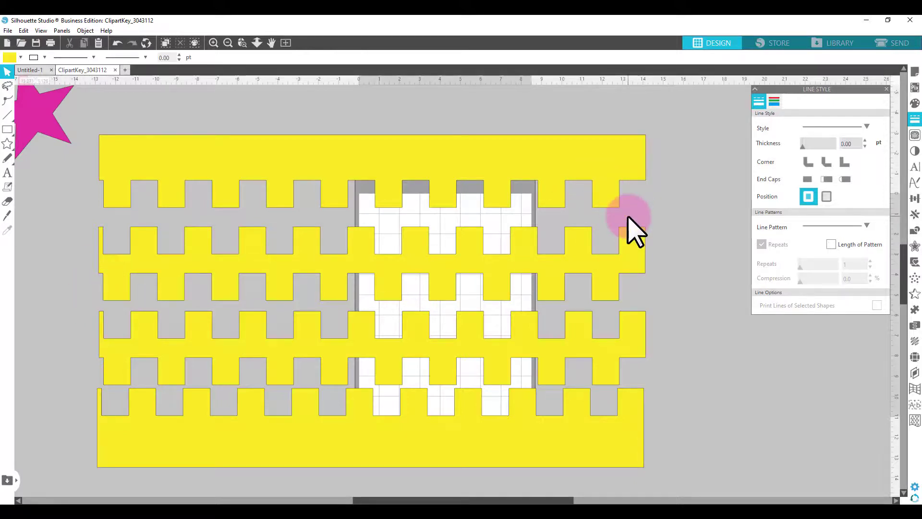
Step: Draw a vertical Straight-pattern knife line about 18 in long through the left ends of all four strips
left_click(8, 201)
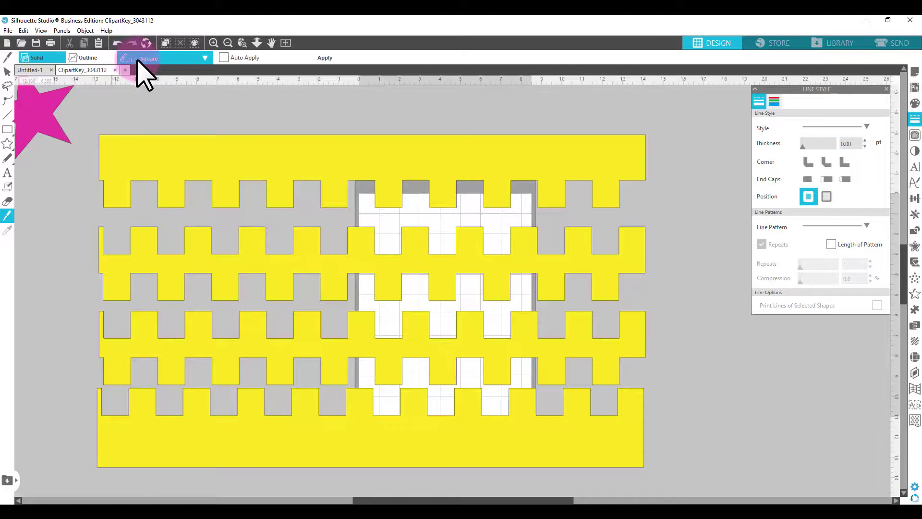
left_click(140, 62)
left_click(144, 82)
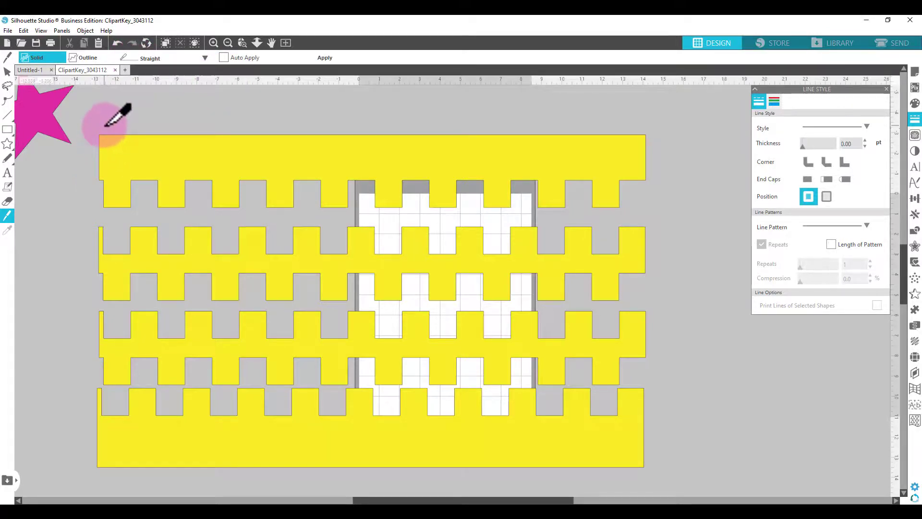
left_click_drag(105, 125, 107, 485)
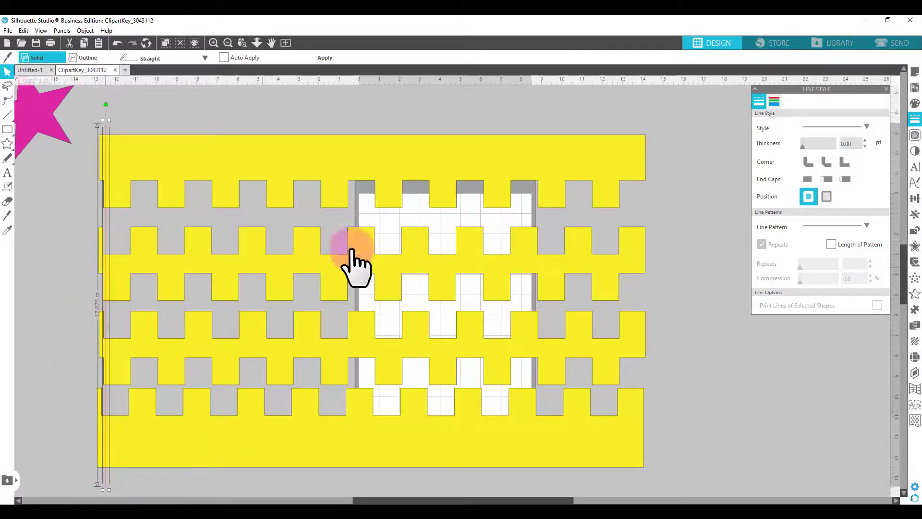
left_click(845, 179)
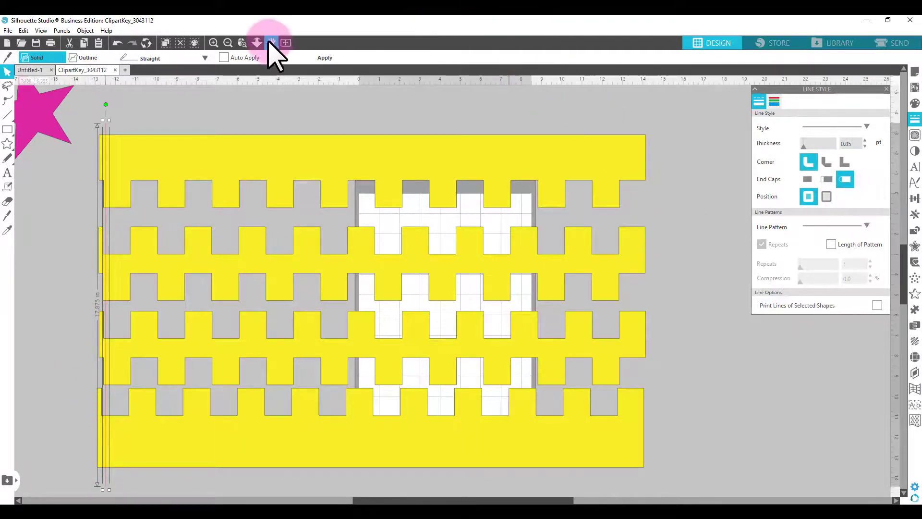
Step: Nudge the vertical straight knife line left to meet the notch edges of the yellow strips and apply the cut
left_click(242, 43)
left_click_drag(123, 180, 222, 415)
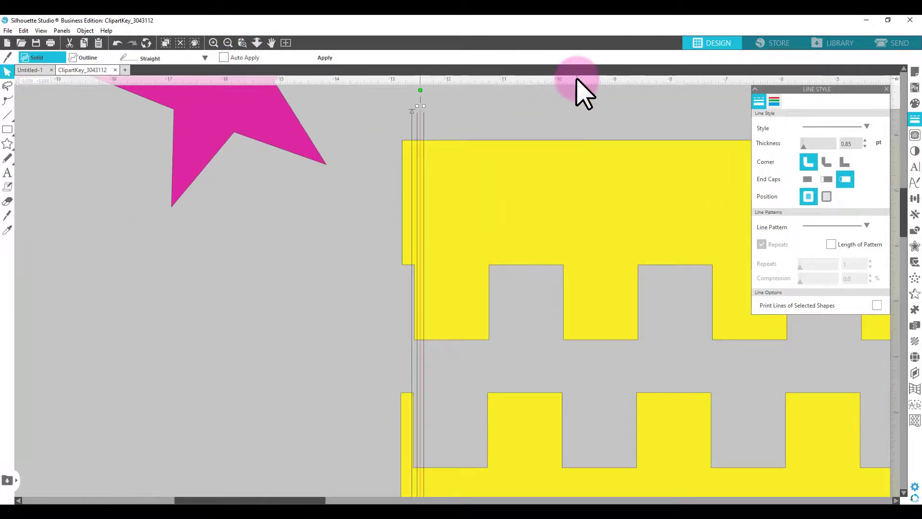
key("Left")
key("Left")
key("Left")
key("Left")
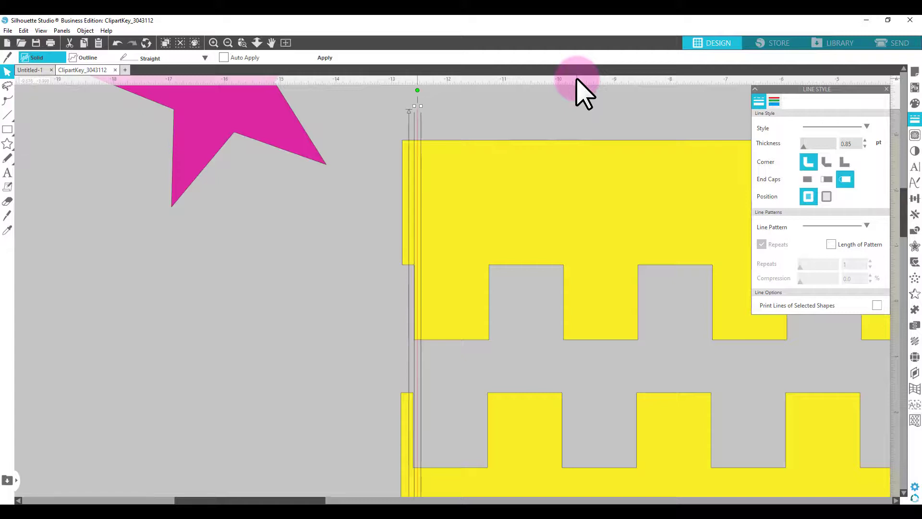
key("Left")
key("Left")
key("Left")
key("Left")
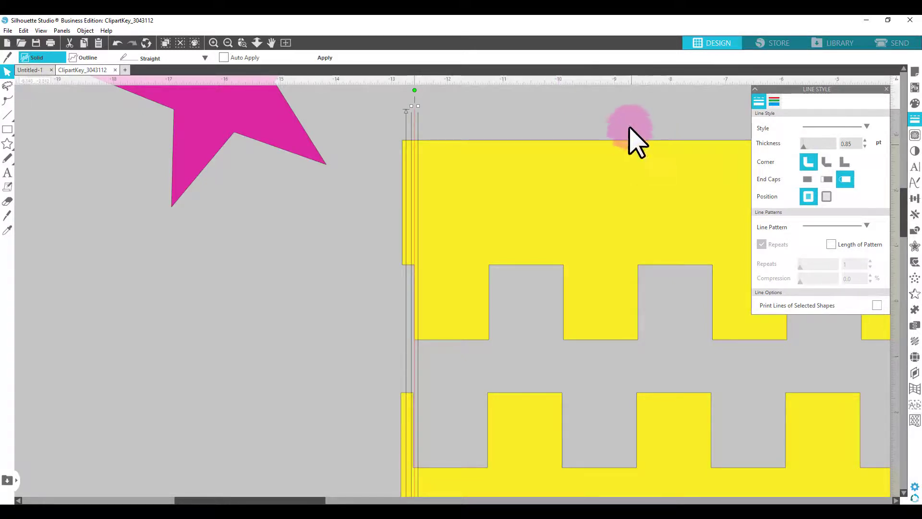
left_click(332, 58)
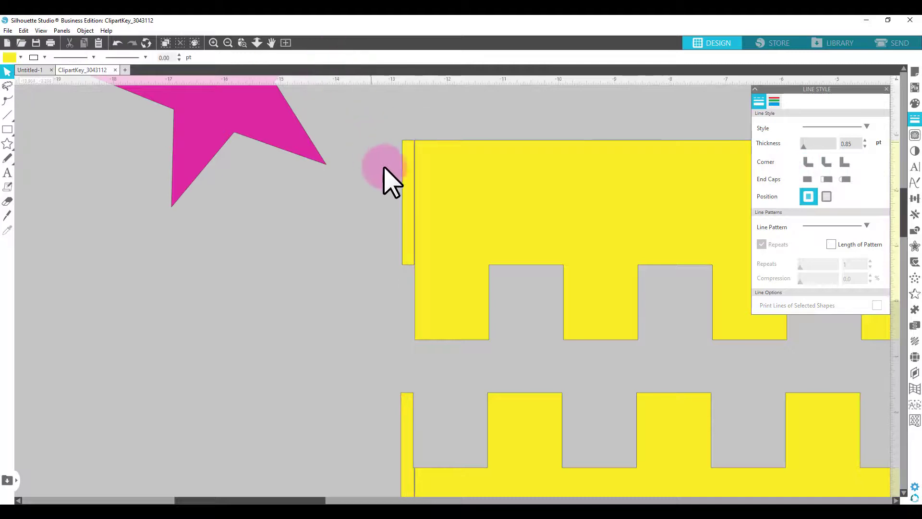
Step: Pull the cut-off slivers away from the left ends of the upper two yellow strips and delete them
left_click(413, 200)
left_click_drag(413, 200, 312, 205)
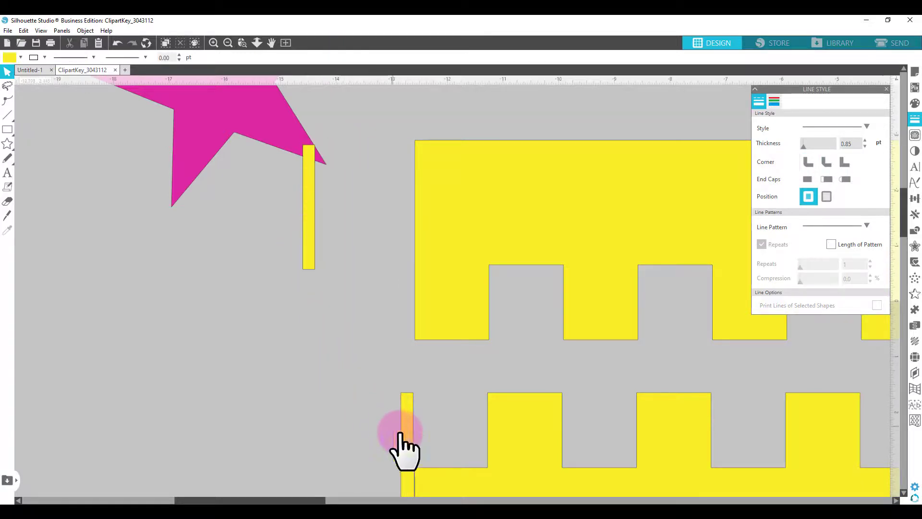
left_click_drag(402, 447, 348, 263)
scroll(390, 276, "down", 2)
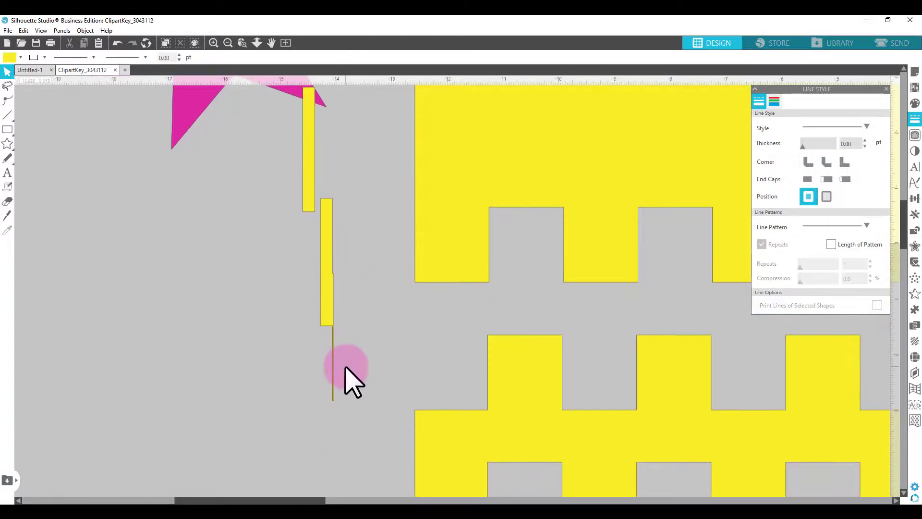
left_click(314, 235)
key("Delete")
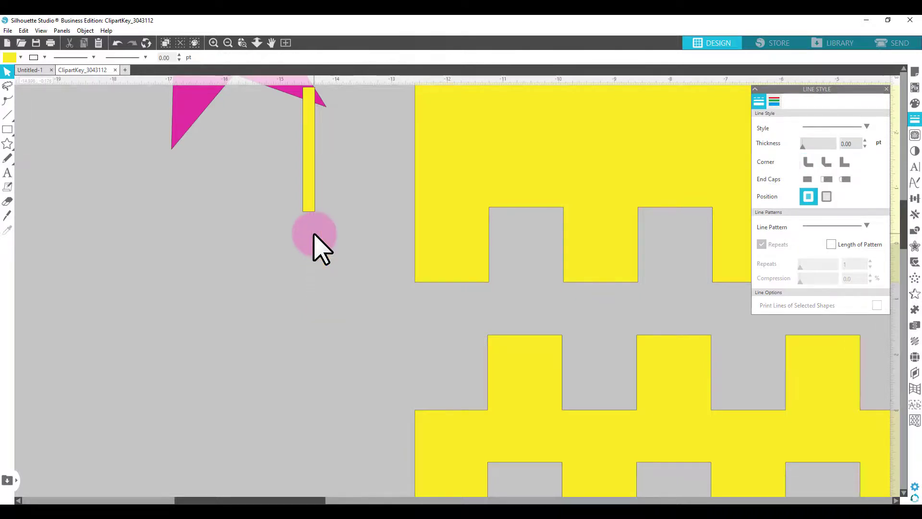
left_click(306, 205)
key("Delete")
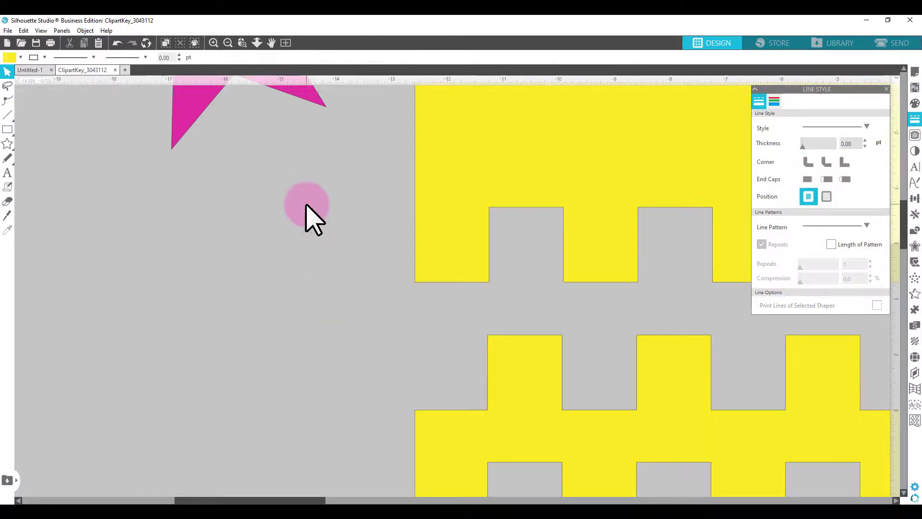
Step: Delete the cut-off slivers at the left ends of the lower two yellow strips
scroll(494, 264, "down", 3)
scroll(494, 264, "down", 5)
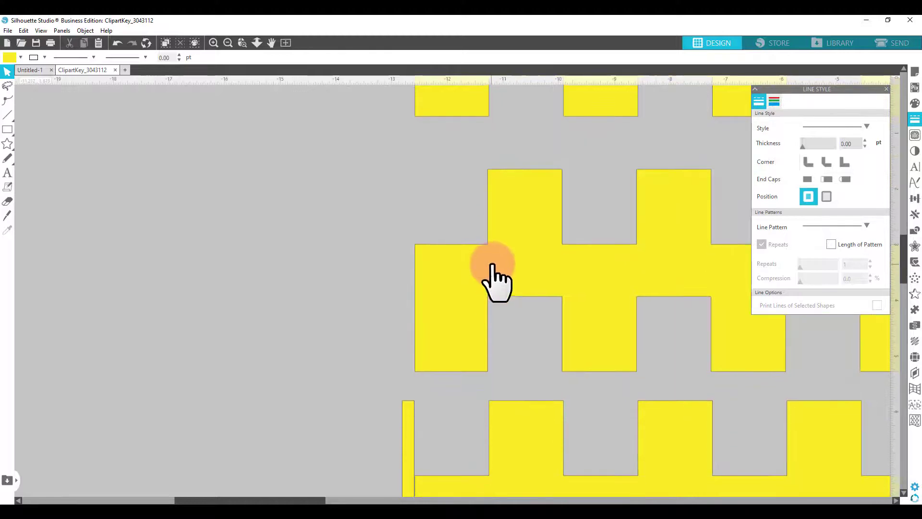
left_click(405, 395)
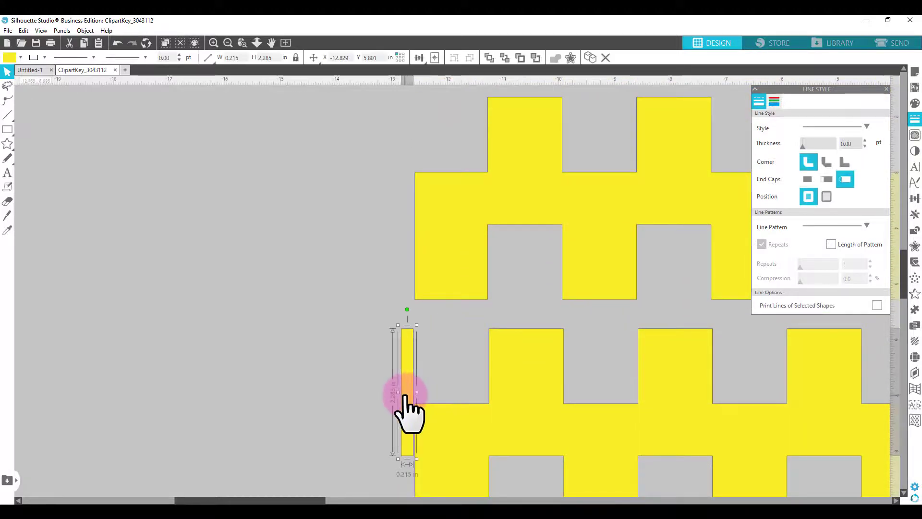
key("Delete")
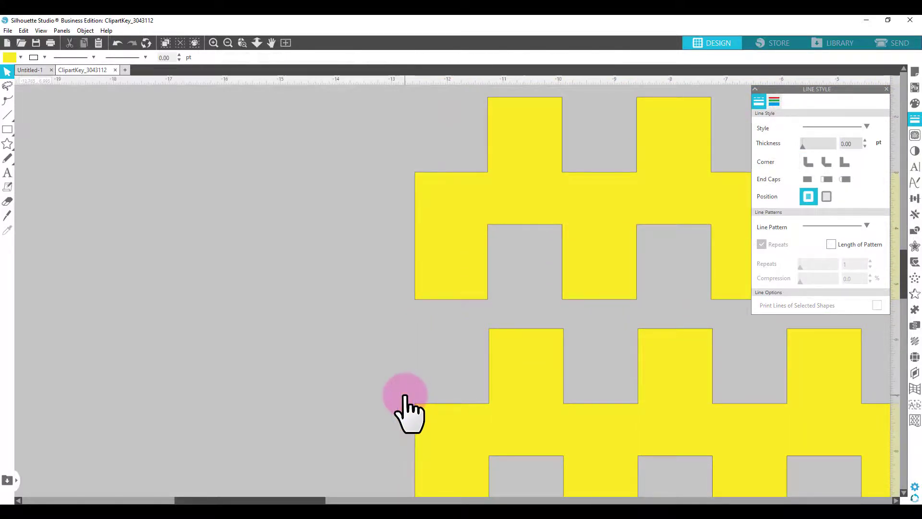
scroll(423, 412, "down", 6)
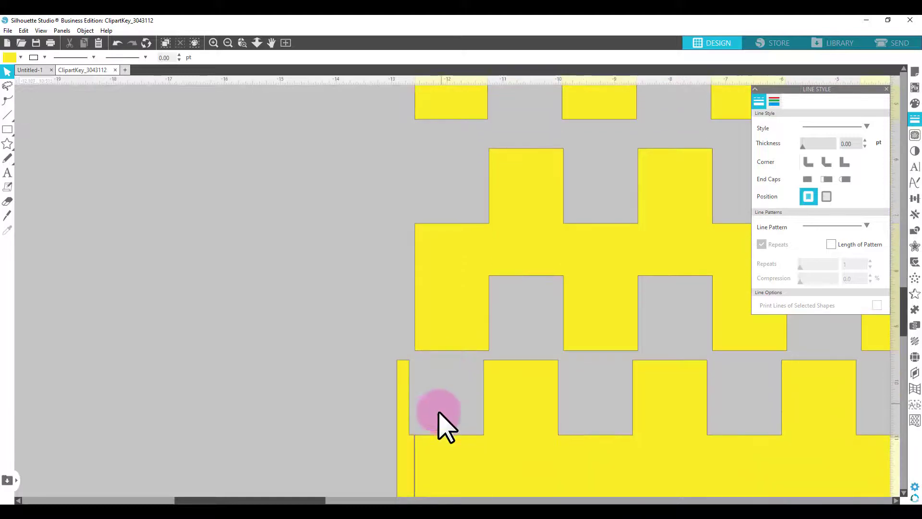
left_click(405, 447)
key("Delete")
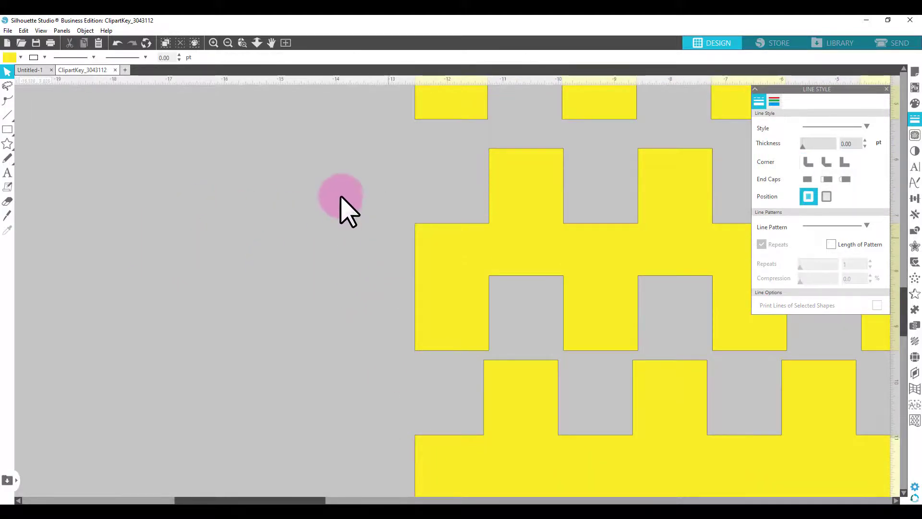
Step: Open the design library
left_click(228, 43)
left_click(227, 43)
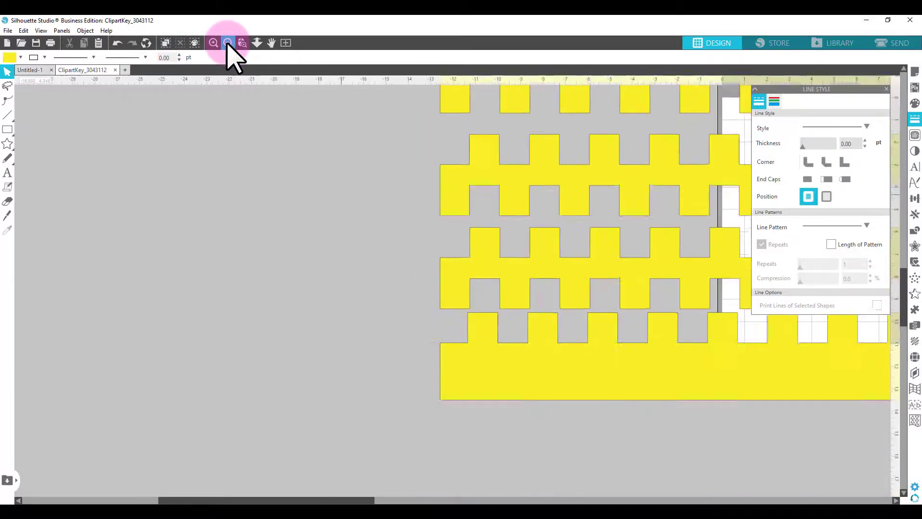
left_click(228, 43)
left_click(227, 43)
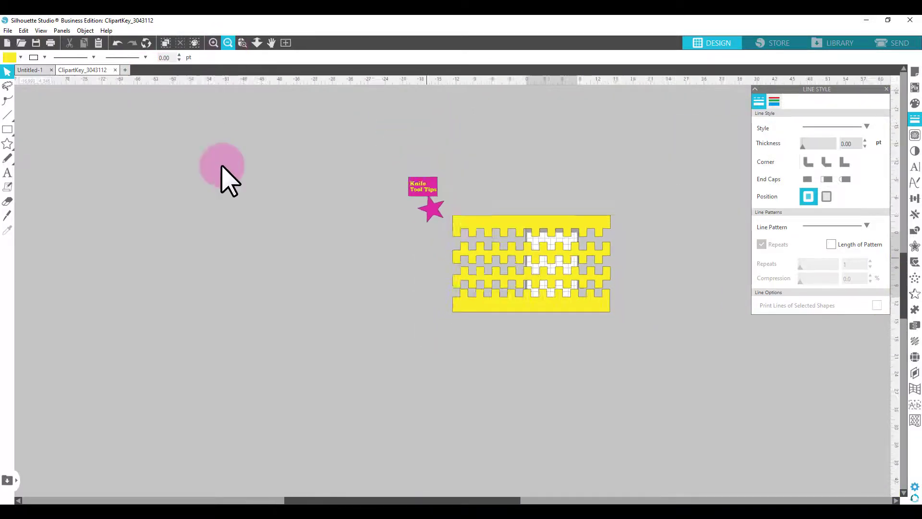
left_click(8, 30)
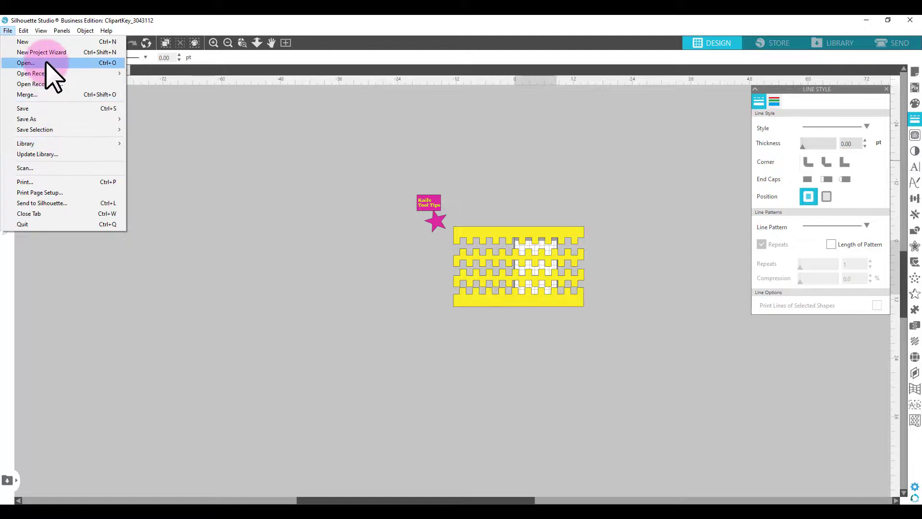
mouse_move(111, 143)
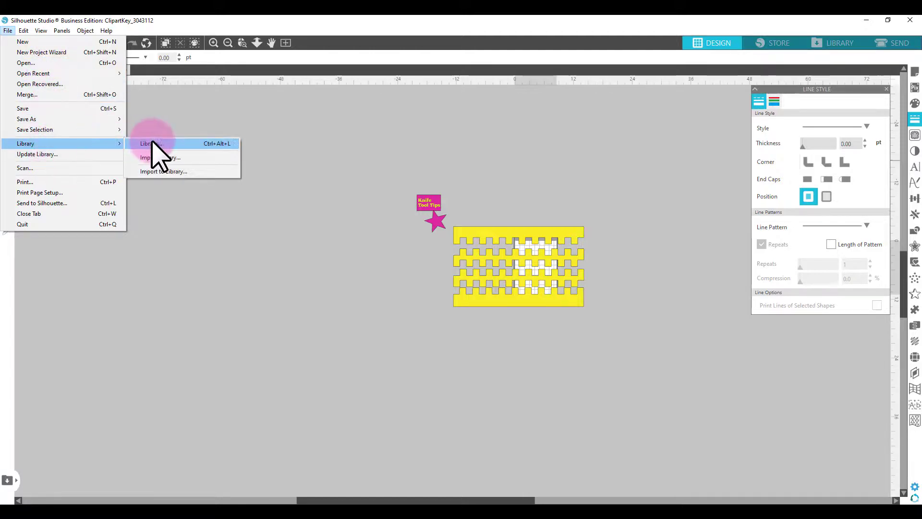
left_click(159, 144)
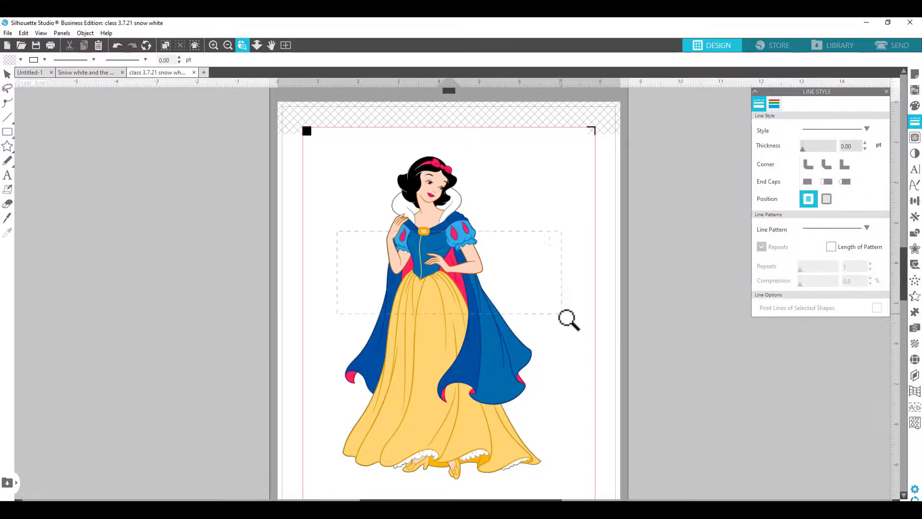
Step: With Auto Apply off, trace an outline Poly knife line about 2.4 in wide along Snow White's forearms and bodice waistline
left_click_drag(561, 313, 563, 315)
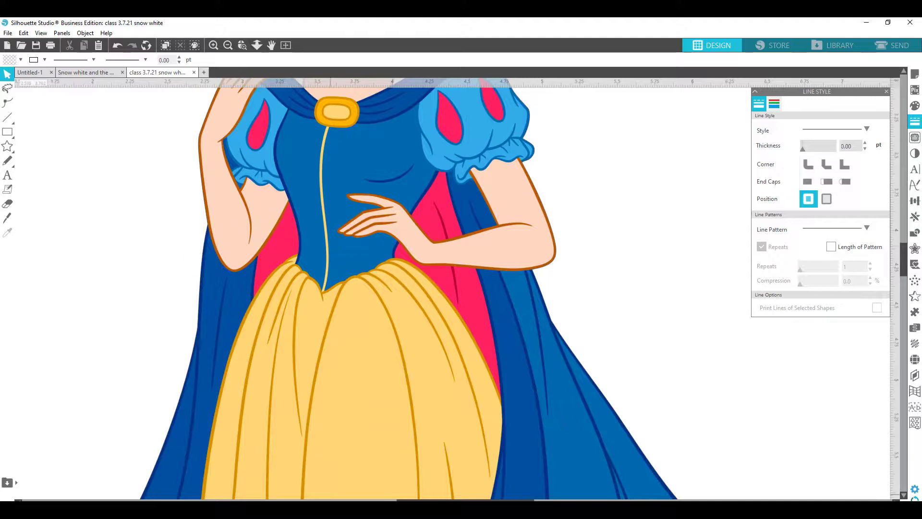
left_click_drag(465, 500, 438, 501)
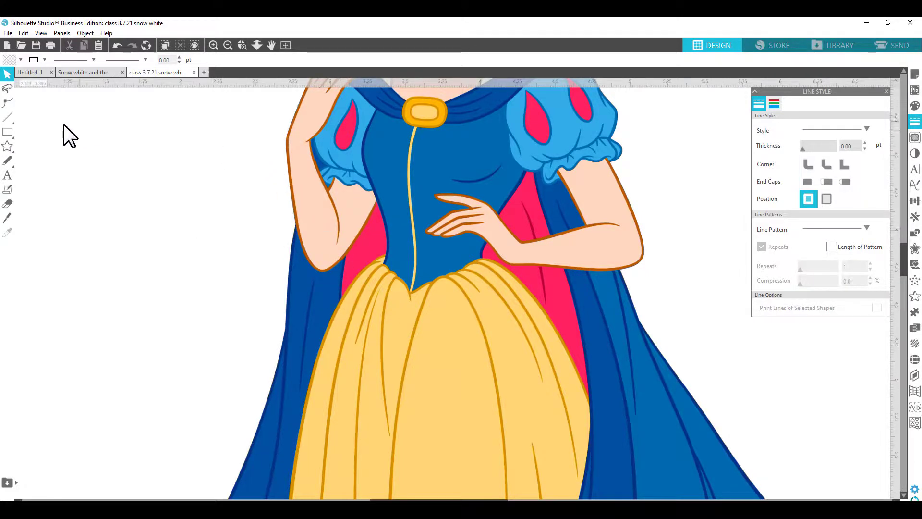
left_click(7, 219)
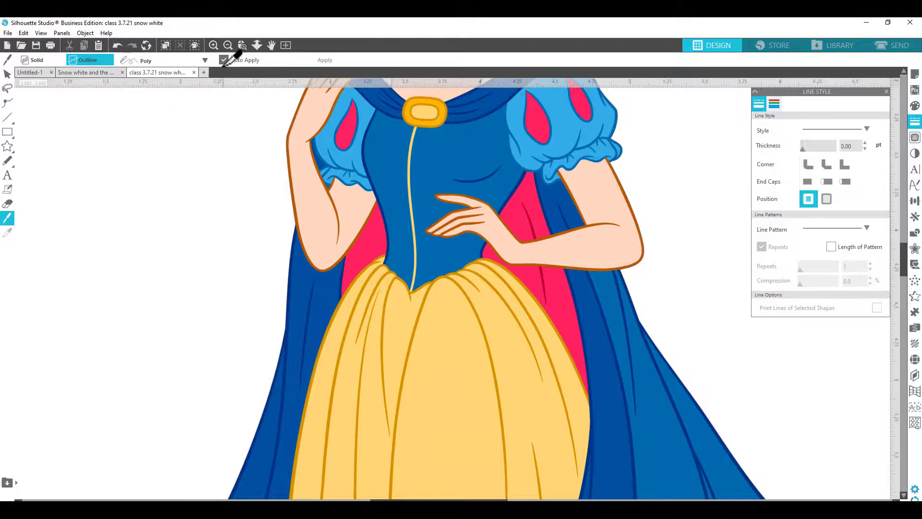
left_click(224, 59)
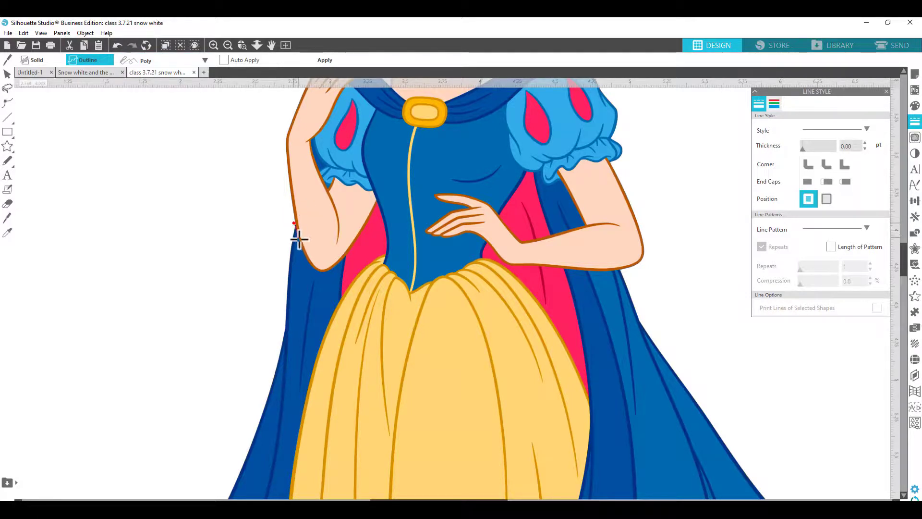
left_click(294, 224)
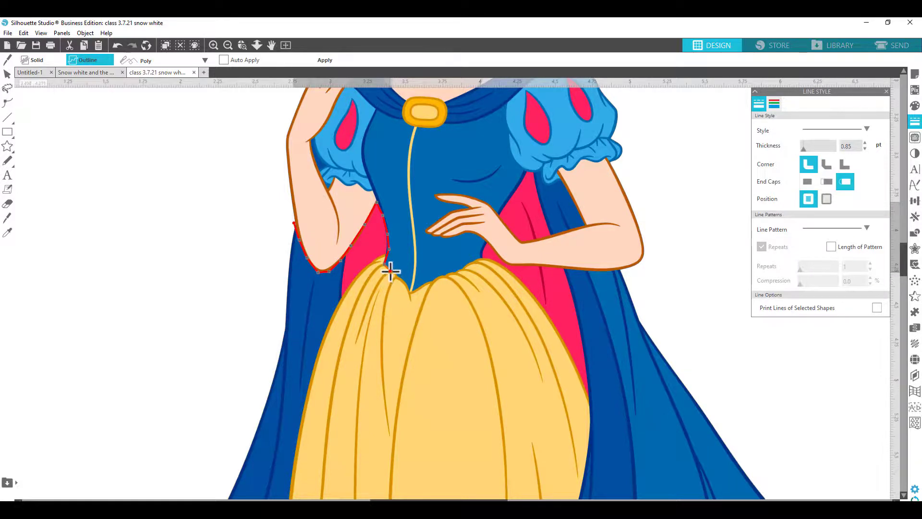
left_click(412, 294)
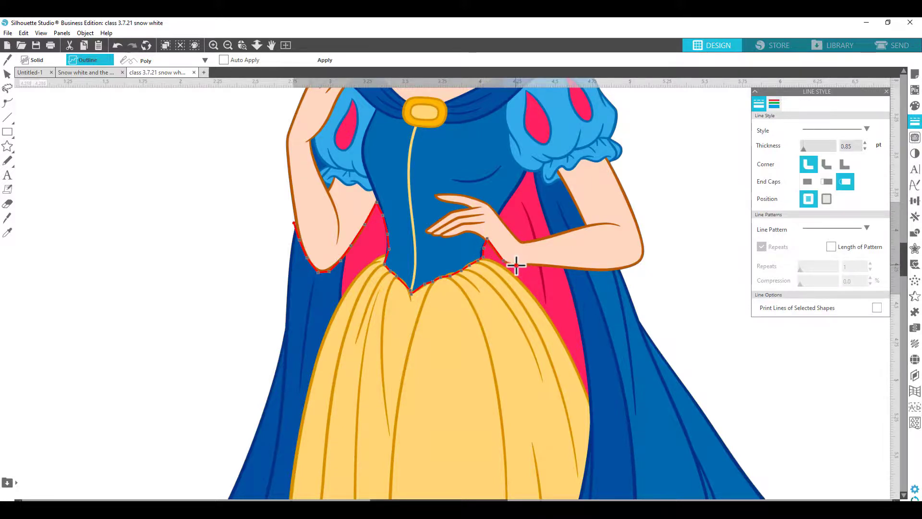
left_click(543, 264)
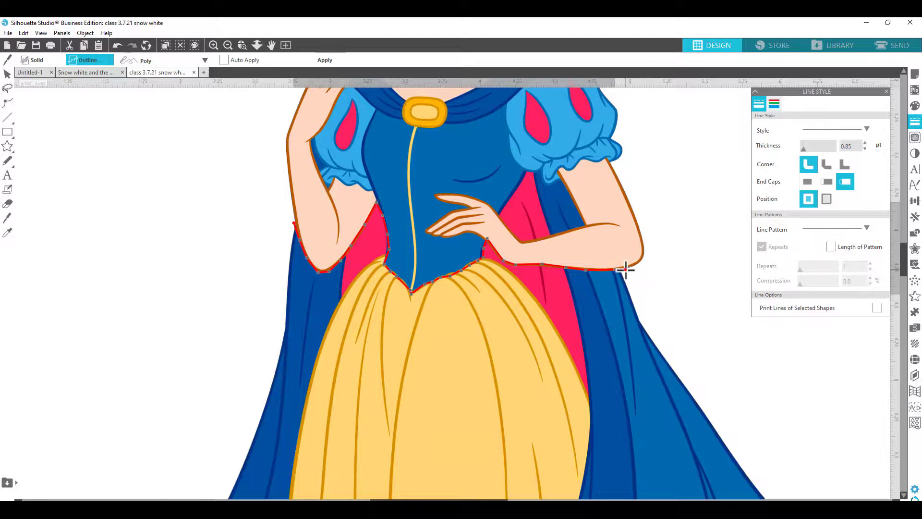
double_click(653, 282)
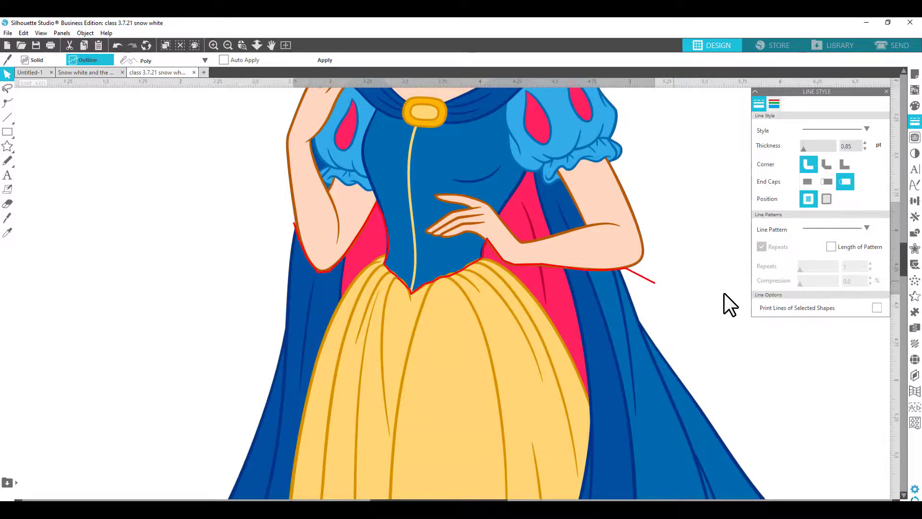
Step: Set the waistline knife line's thickness to 0.00 pt and apply it to cut the figure in two
left_click(651, 282)
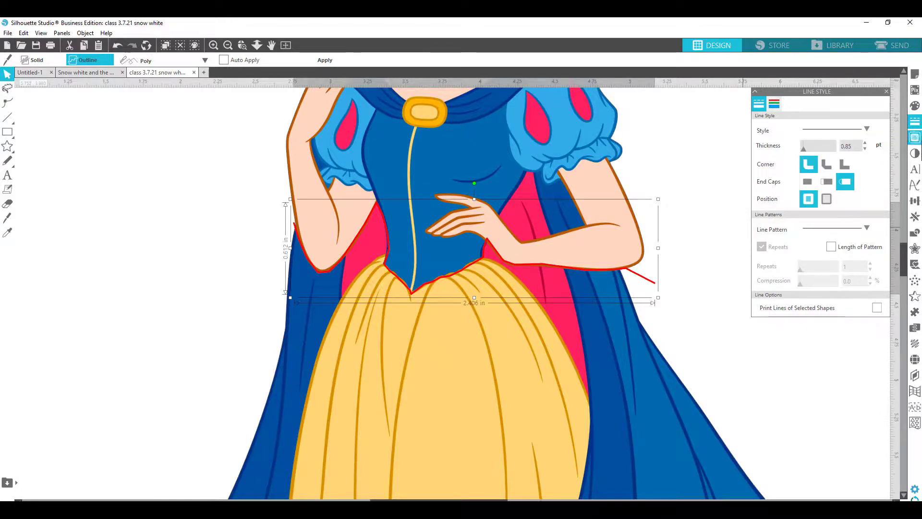
left_click_drag(804, 149, 799, 152)
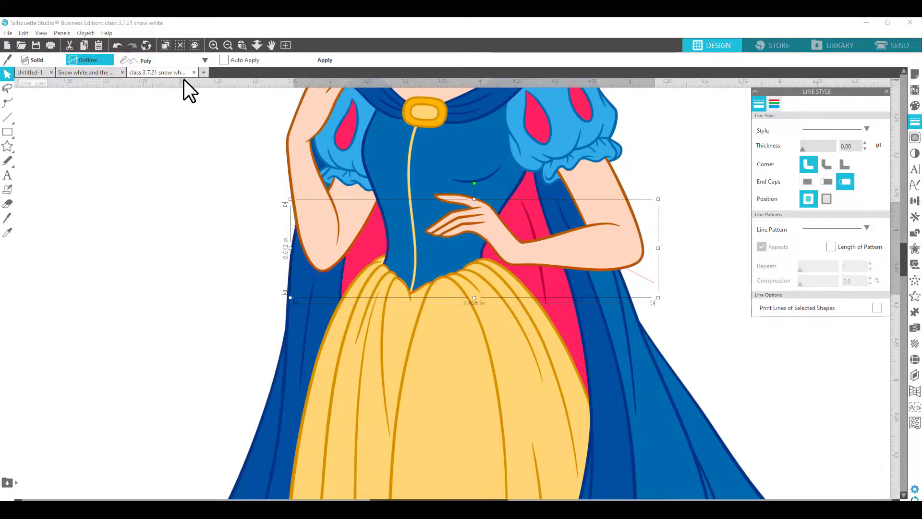
left_click(326, 59)
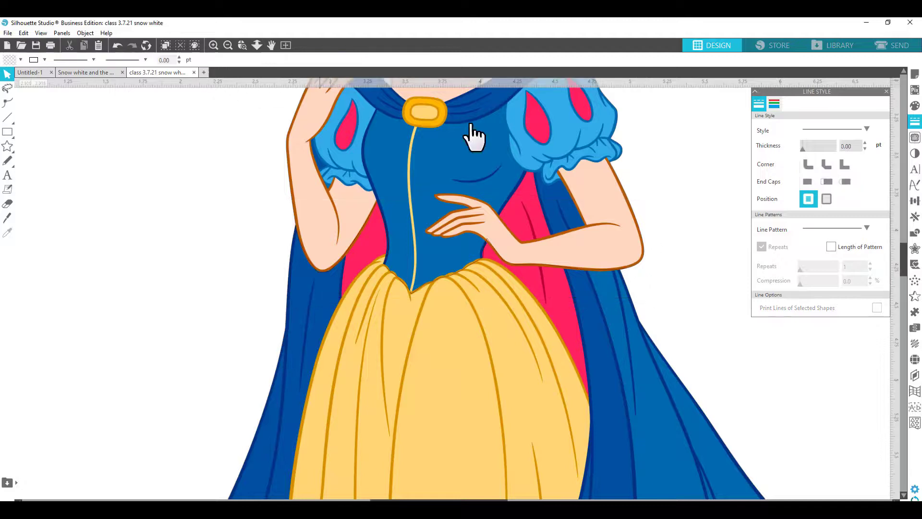
Step: Separate the two cut halves by moving Snow White's upper body up from the skirt, leaving a gap at the waist
left_click_drag(611, 227, 614, 191)
key("Escape")
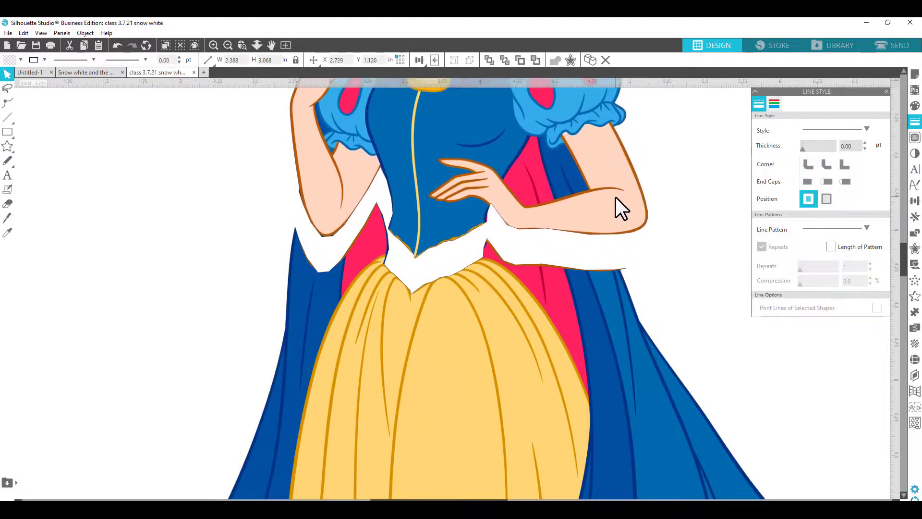
left_click(228, 45)
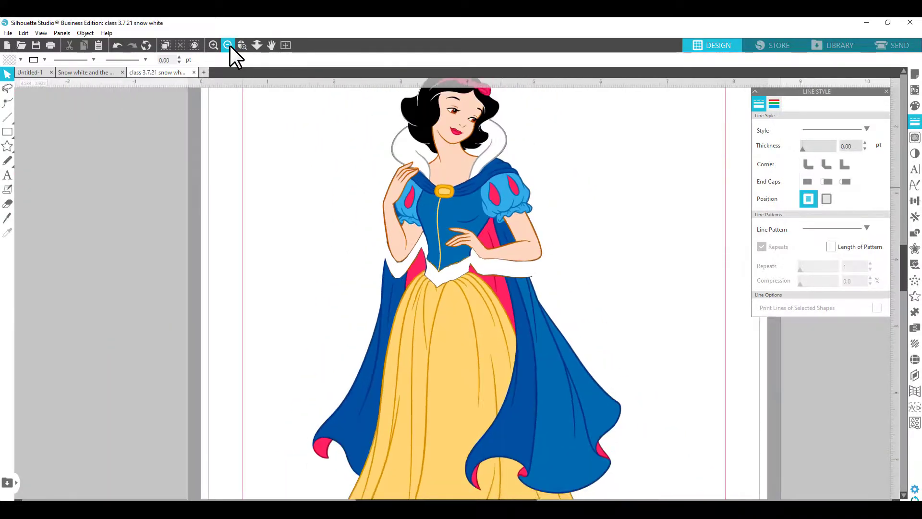
mouse_move(426, 394)
left_mouse_down()
mouse_move(425, 374)
mouse_move(423, 388)
left_mouse_up()
key("Escape")
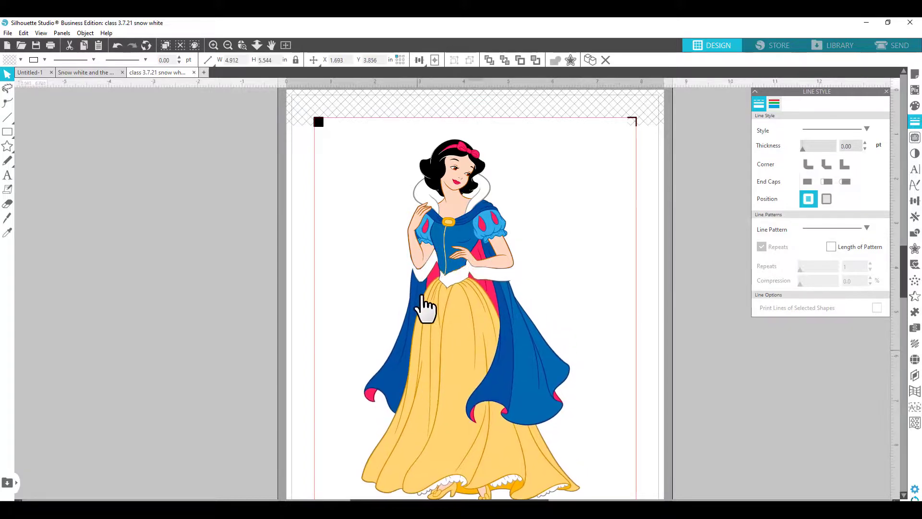
left_click_drag(457, 232, 460, 224)
left_click(593, 331)
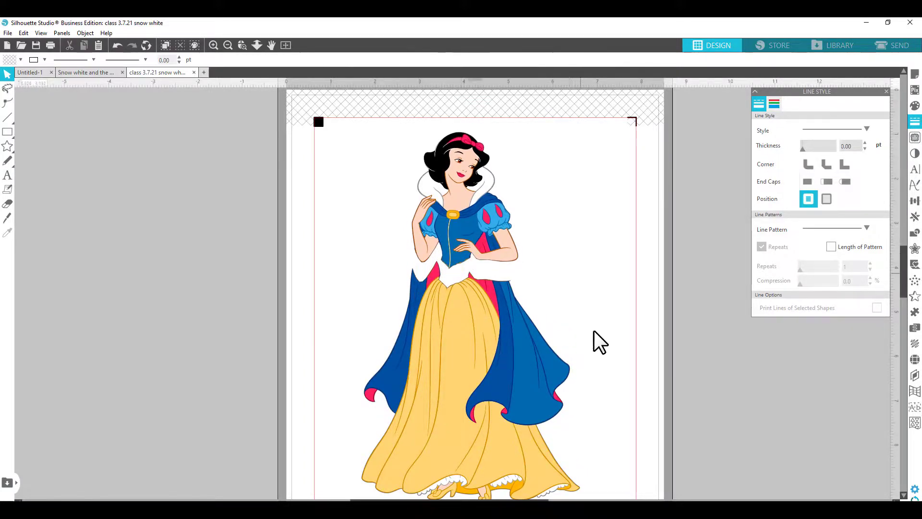
Step: Move the skirt half and the upper-body half slightly lower on the page
scroll(595, 351, "down", 3)
scroll(594, 352, "down", 2)
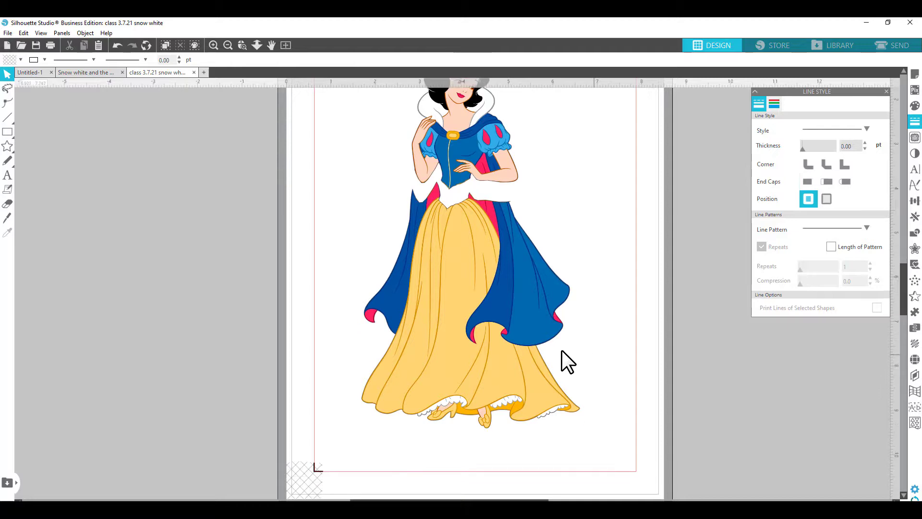
left_click_drag(490, 338, 490, 362)
left_click_drag(478, 169, 478, 196)
left_click(690, 253)
scroll(701, 258, "up", 3)
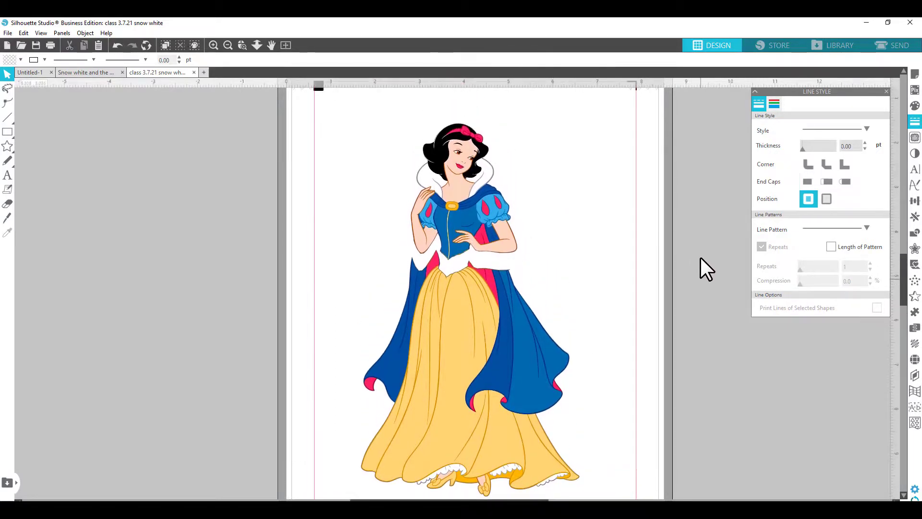
Step: Print one copy of the current Snow White page on the EPSON WF-7720 using Standard quality plain paper, accepting composite black for the job
left_click(5, 32)
left_click(49, 185)
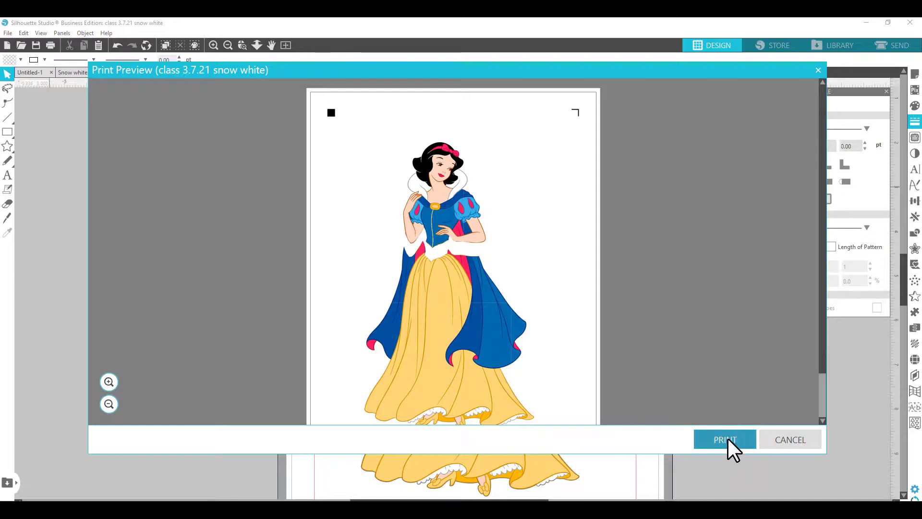
left_click(727, 439)
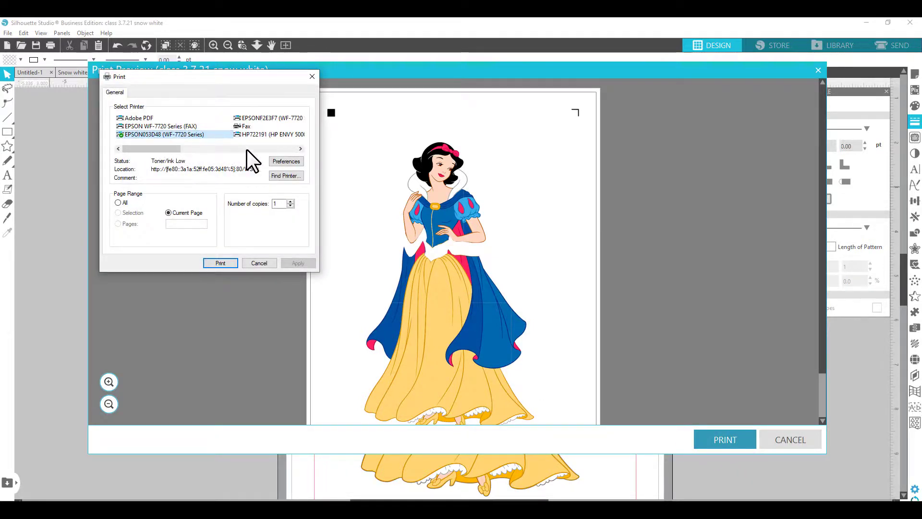
left_click(285, 161)
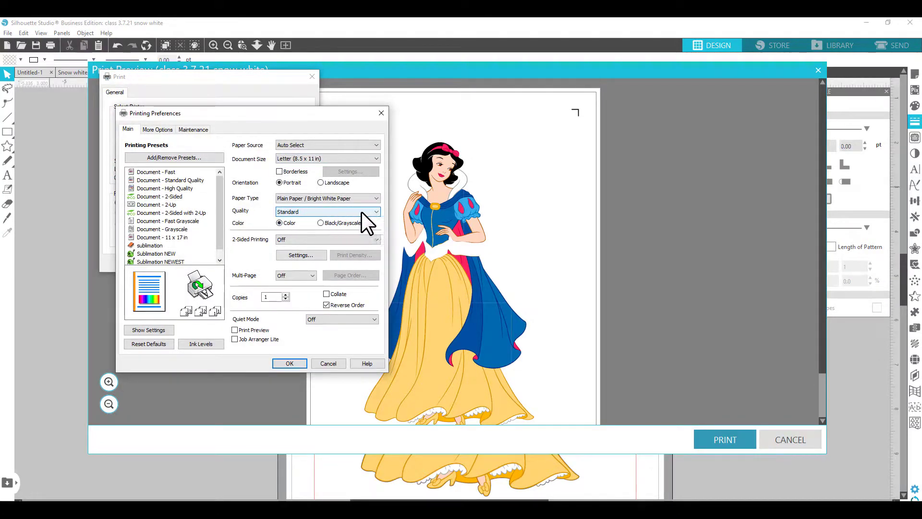
left_click(289, 363)
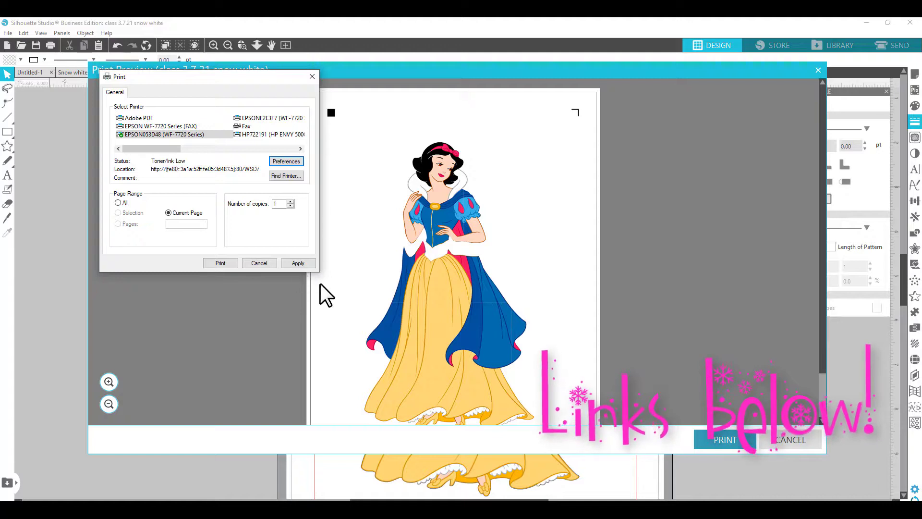
left_click(220, 264)
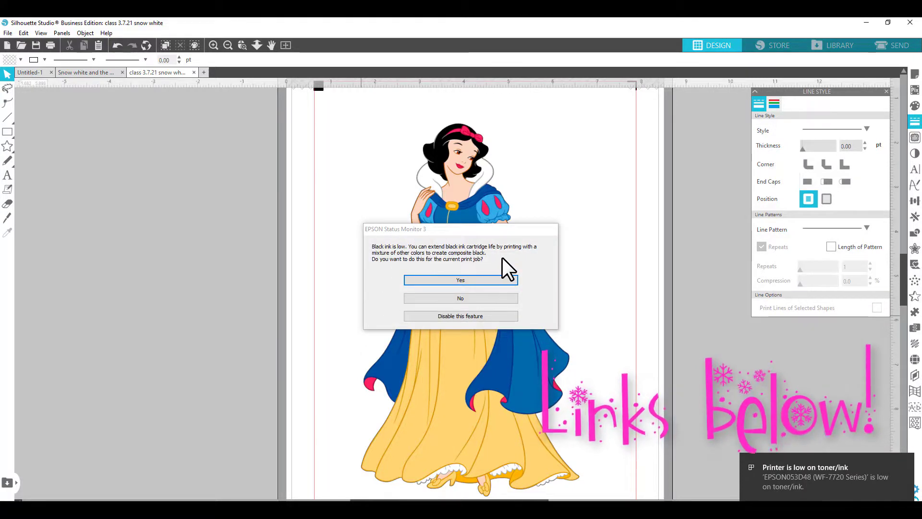
left_click(445, 279)
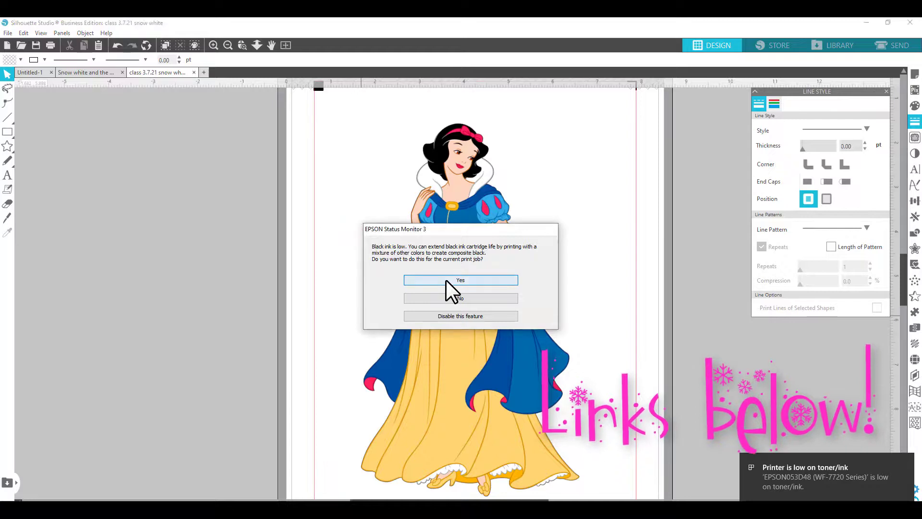